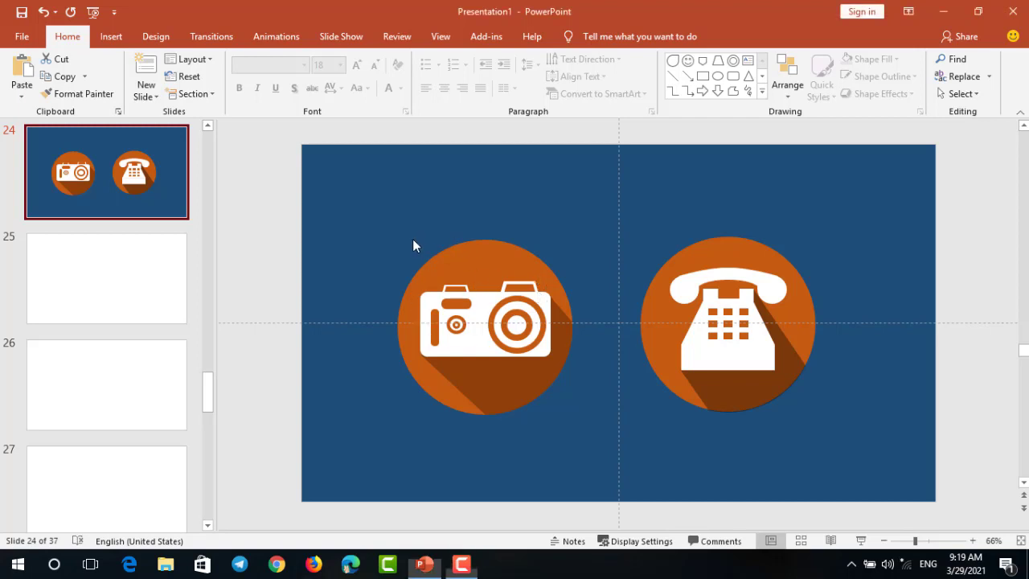
- Select both the camera and telephone icons and nudge them slightly right and up
left_click_drag(371, 192, 879, 457)
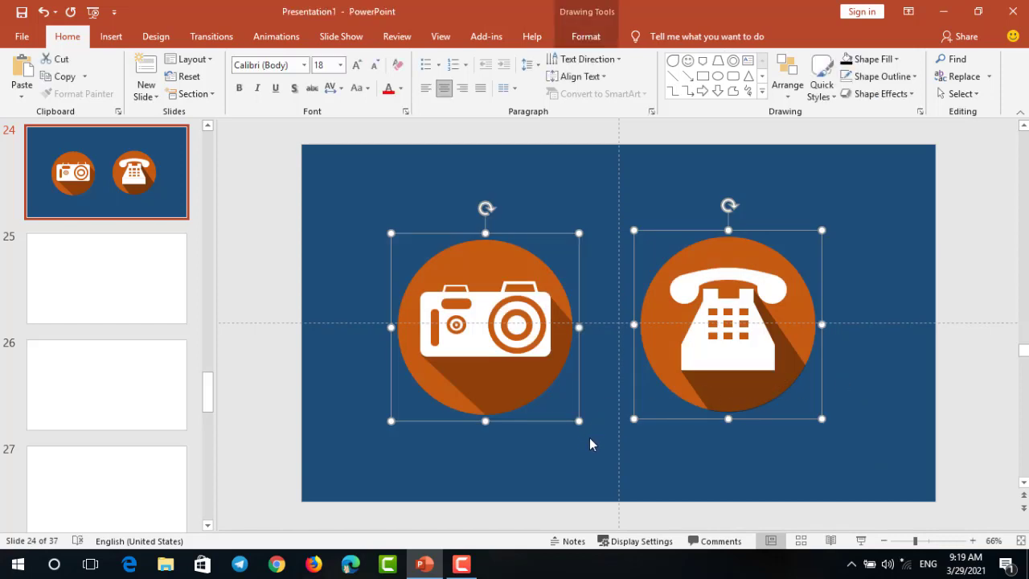
left_click_drag(659, 373, 669, 369)
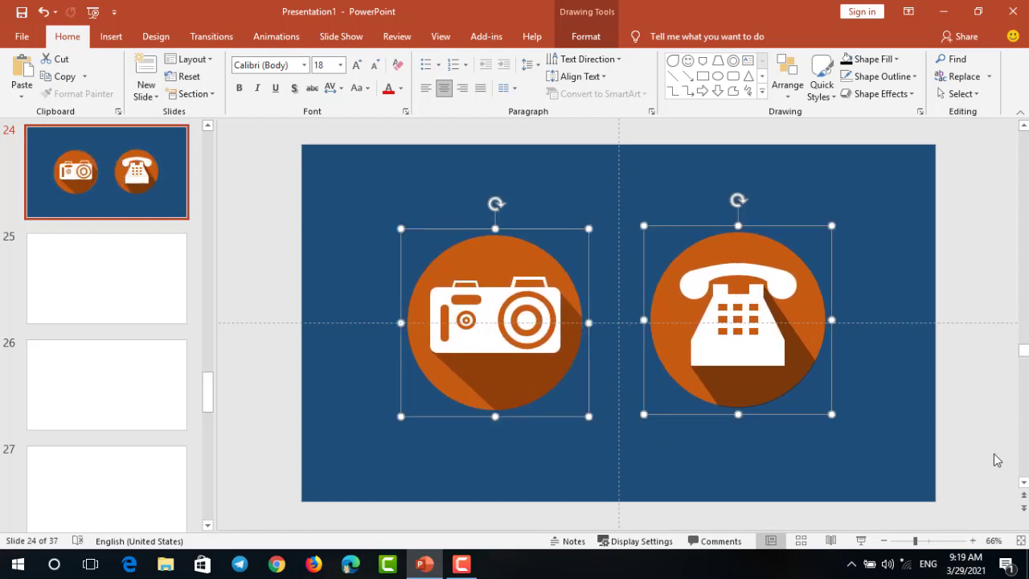
- Delete the title and content placeholders on slide 25, leaving it blank
left_click(757, 453)
left_click(122, 259)
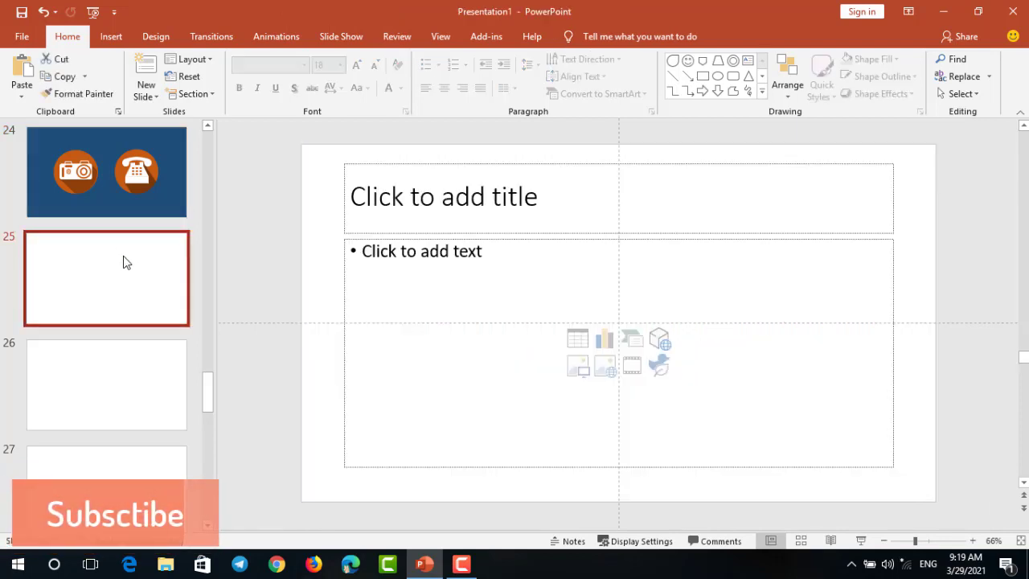
left_click(376, 201)
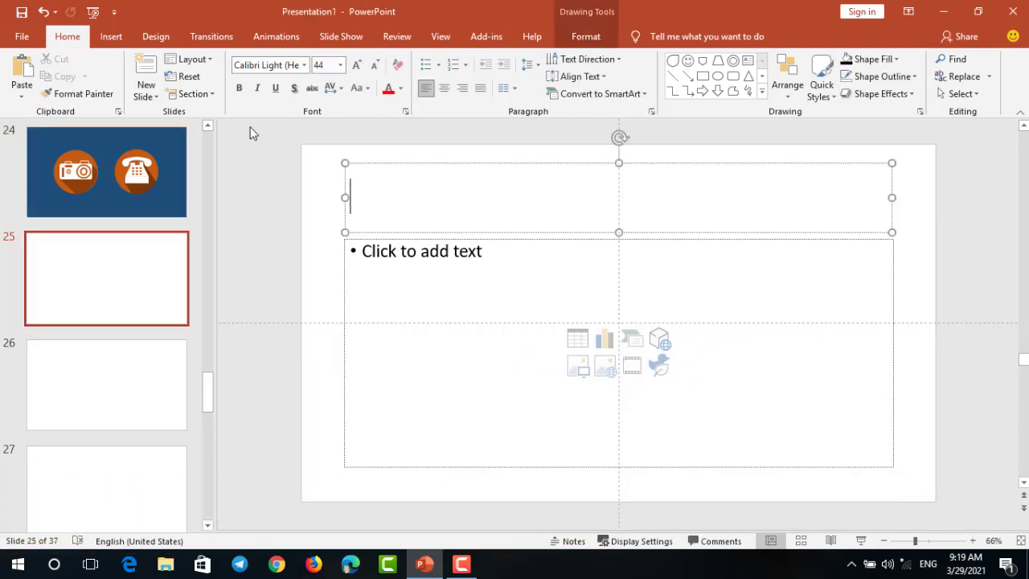
left_click_drag(252, 132, 945, 478)
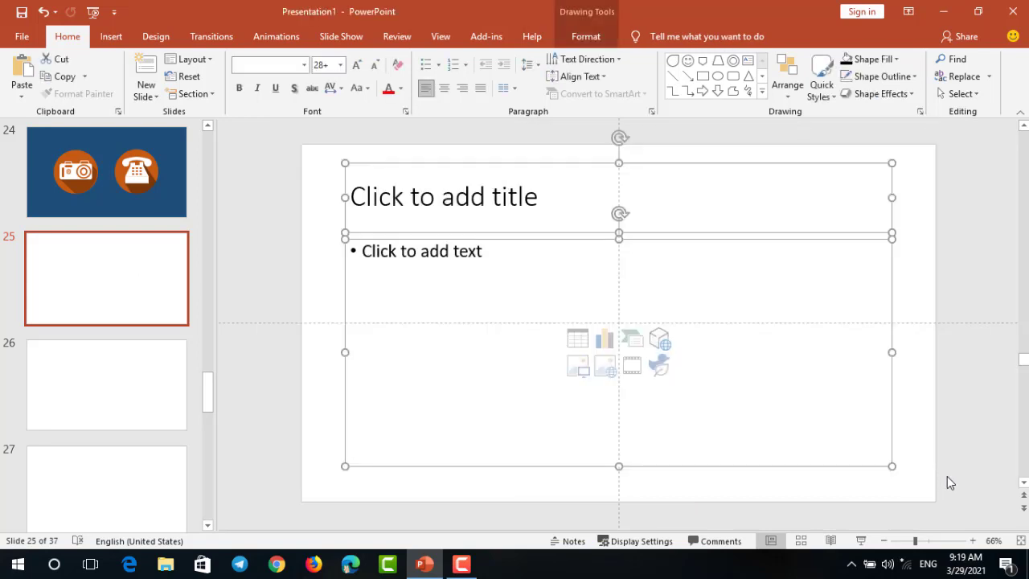
key("Delete")
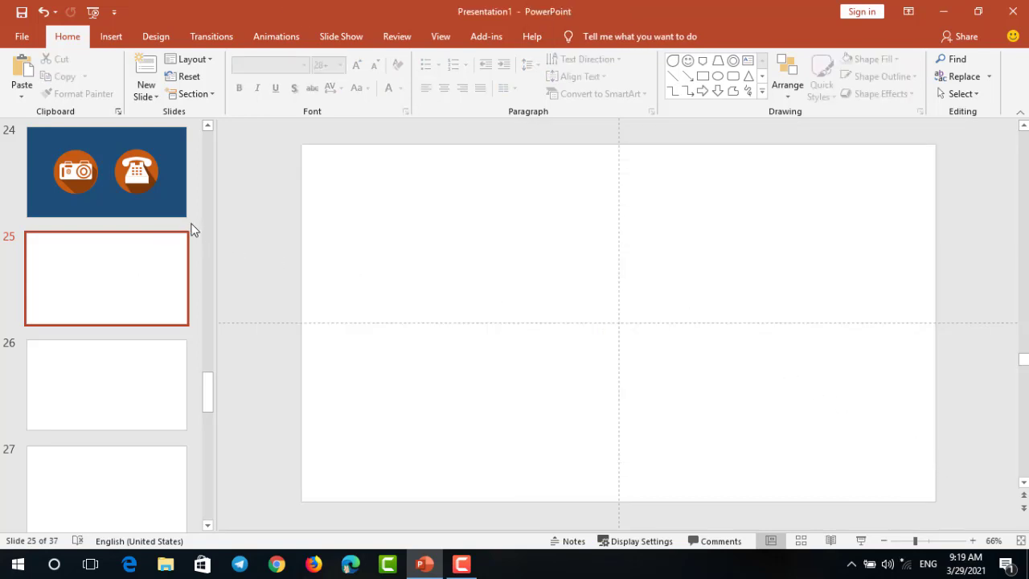
left_click(157, 215)
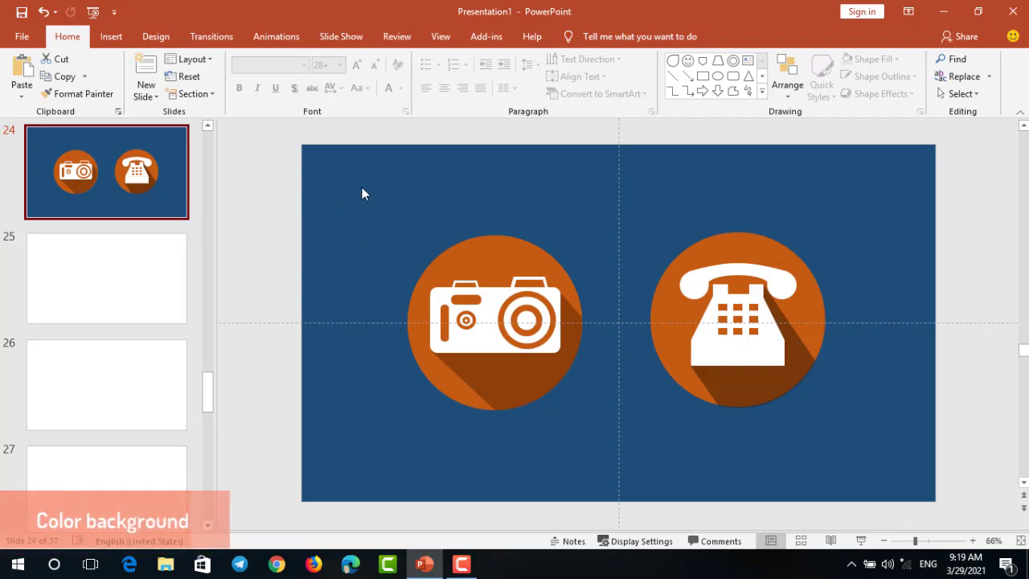
left_click(136, 240)
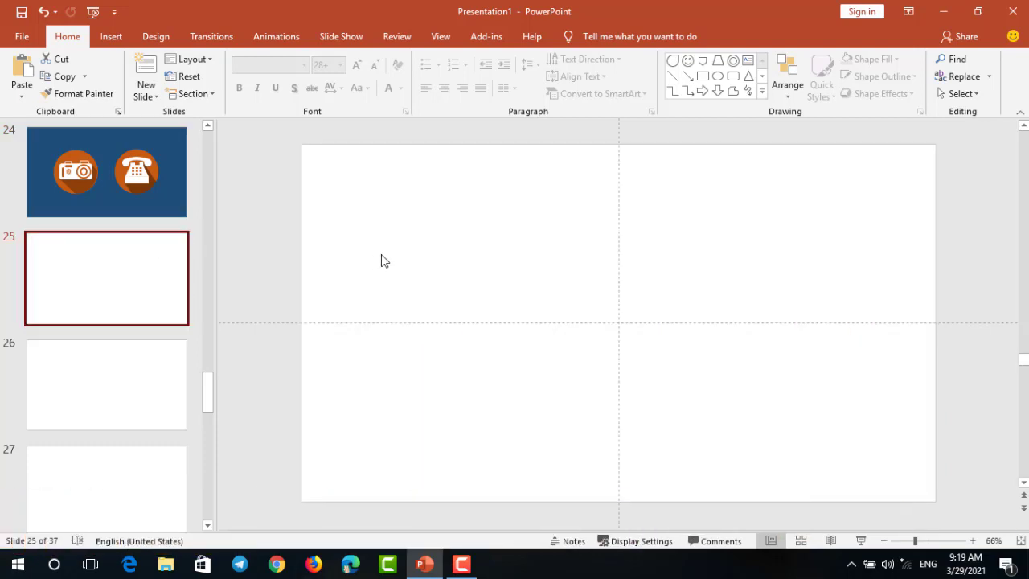
- Set slide 25's background to a solid standard Orange fill via Format Background
right_click(147, 275)
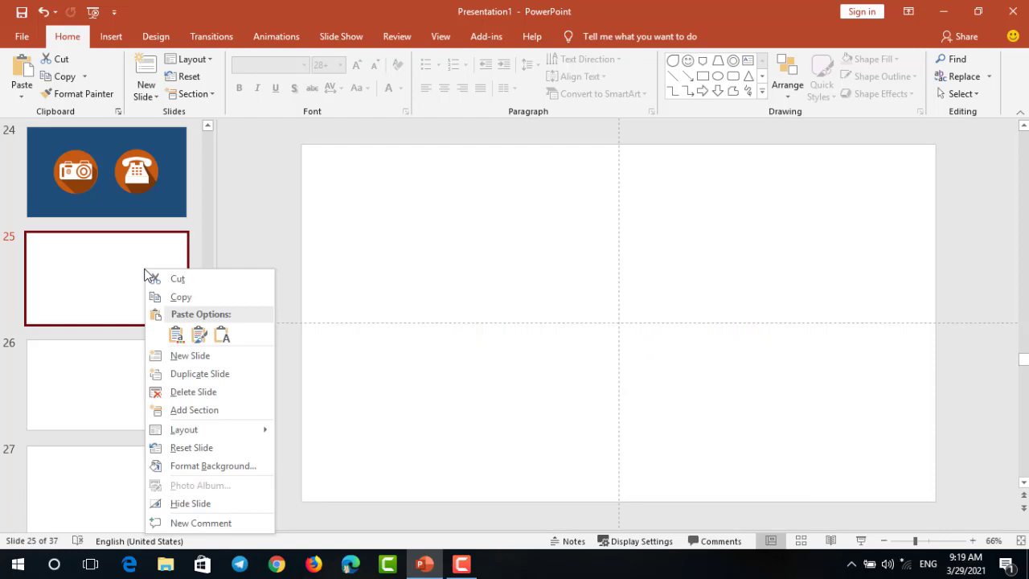
left_click(221, 468)
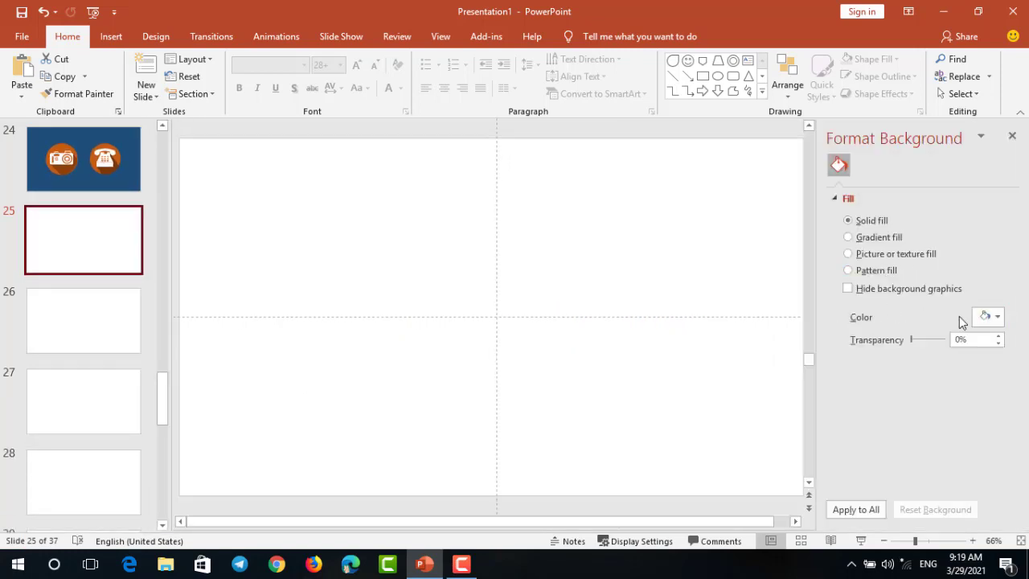
left_click(997, 319)
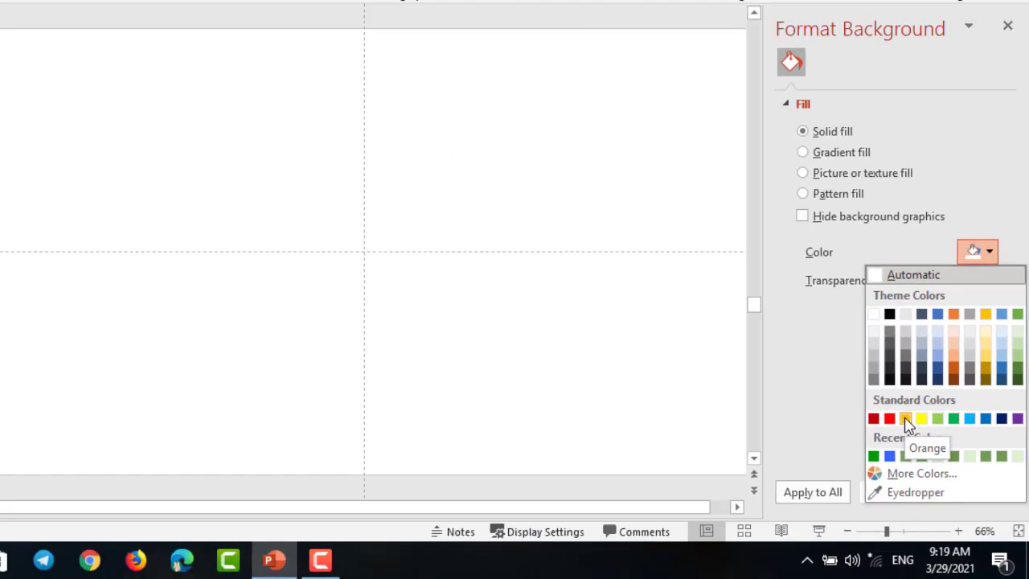
left_click(854, 351)
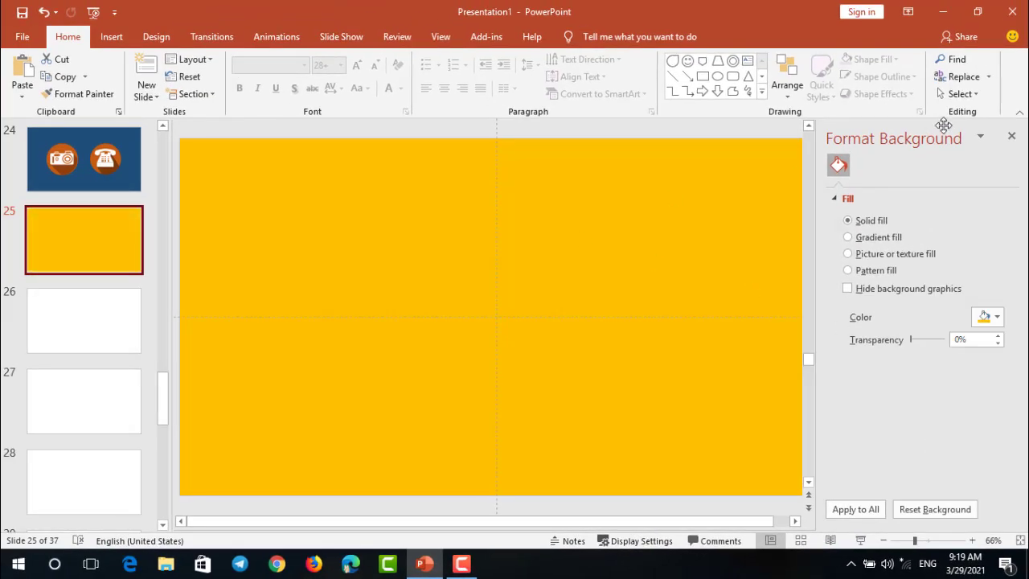
left_click(1011, 137)
key("Page_Up")
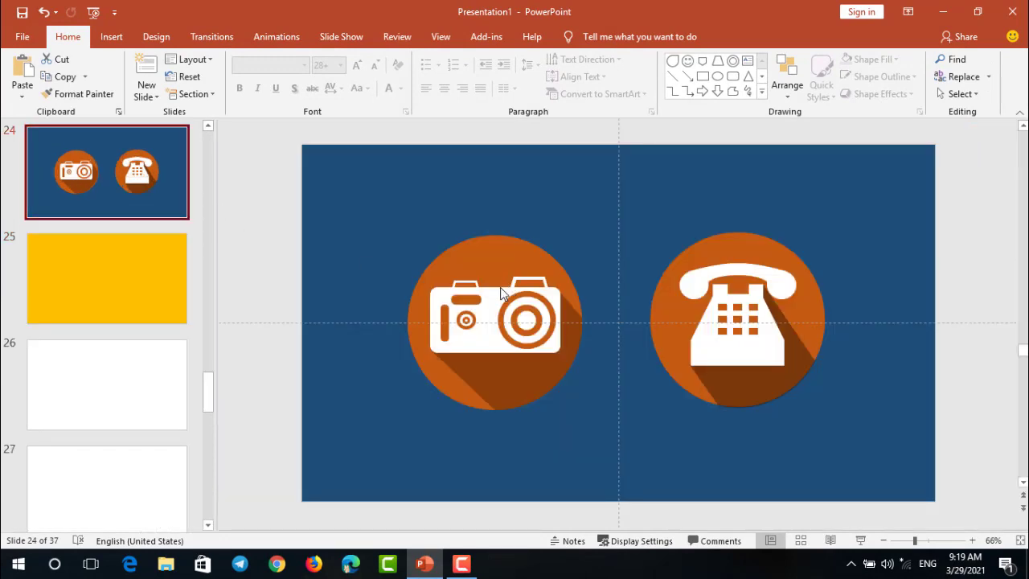
scroll(501, 294, "up", 1)
scroll(506, 296, "up", 1)
scroll(429, 343, "up", 1)
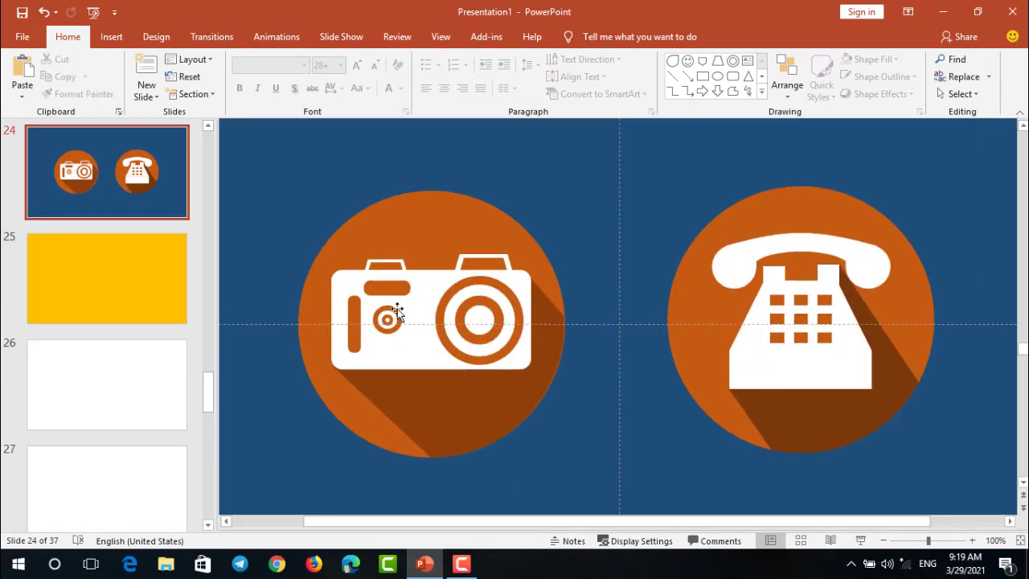
left_click(154, 285)
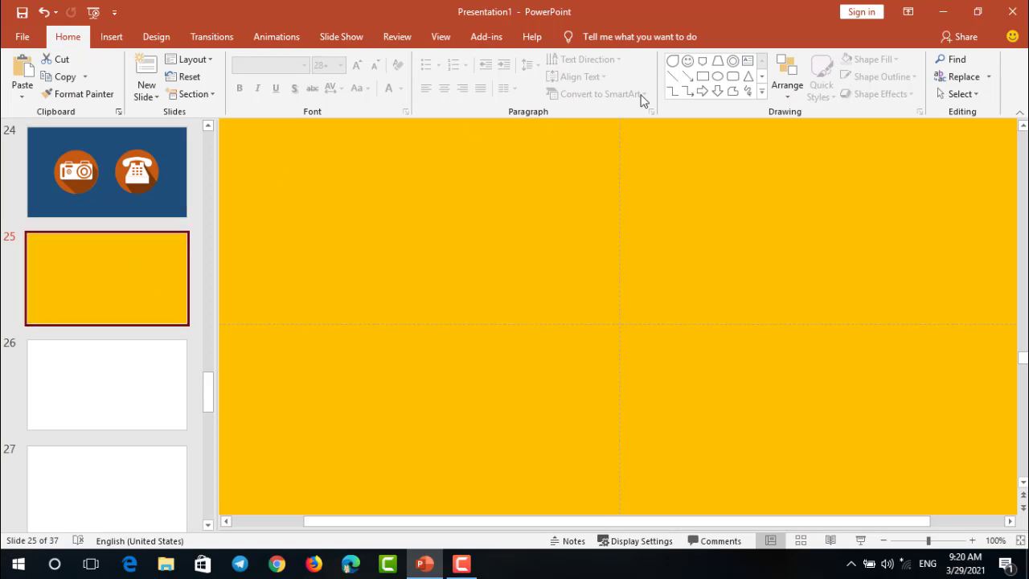
- Draw a rounded rectangle on slide 25, centre it and enlarge it to a large size
left_click(113, 37)
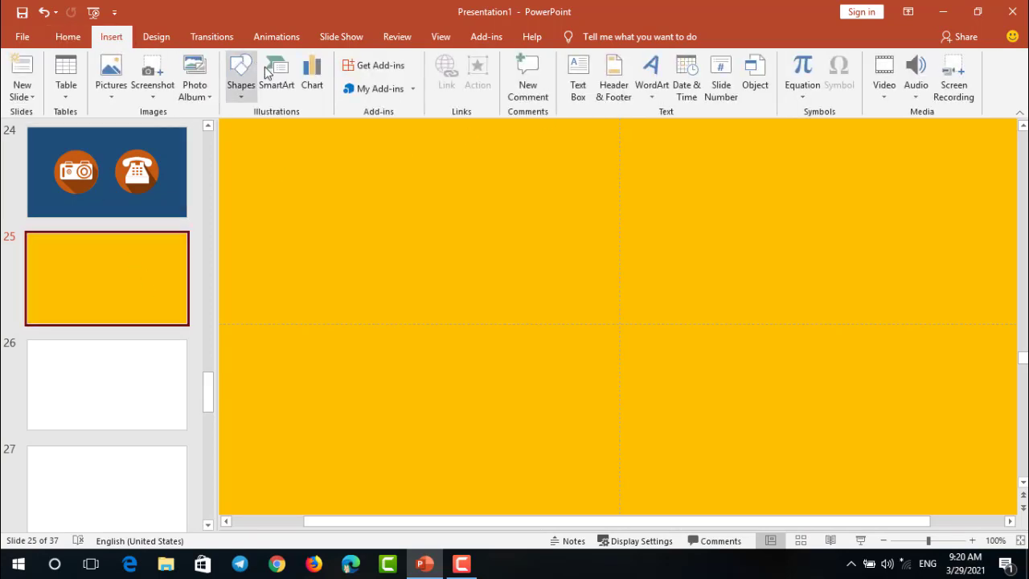
left_click(242, 89)
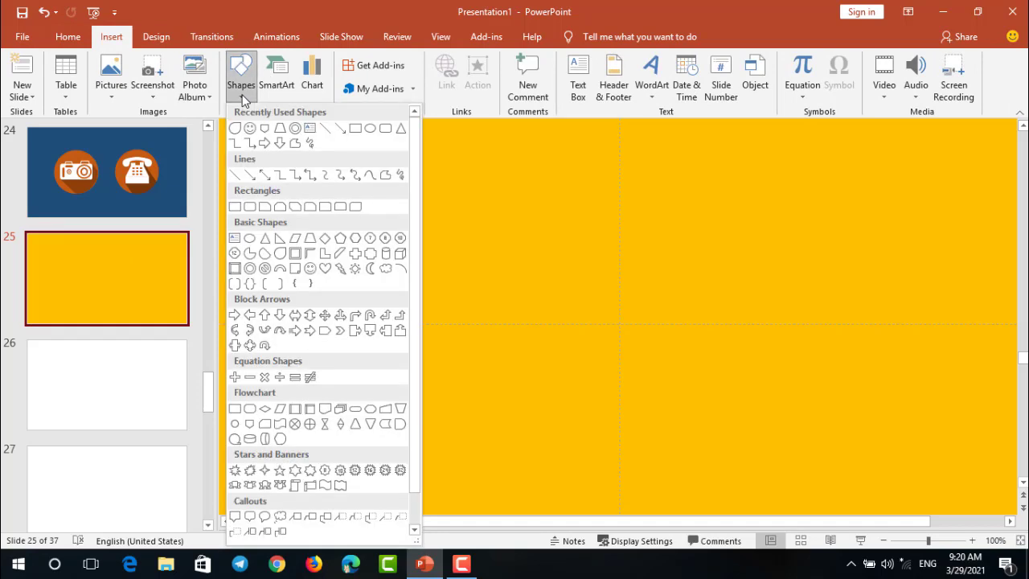
left_click(386, 130)
mouse_move(346, 197)
left_mouse_down()
mouse_move(508, 283)
mouse_move(510, 305)
left_mouse_up()
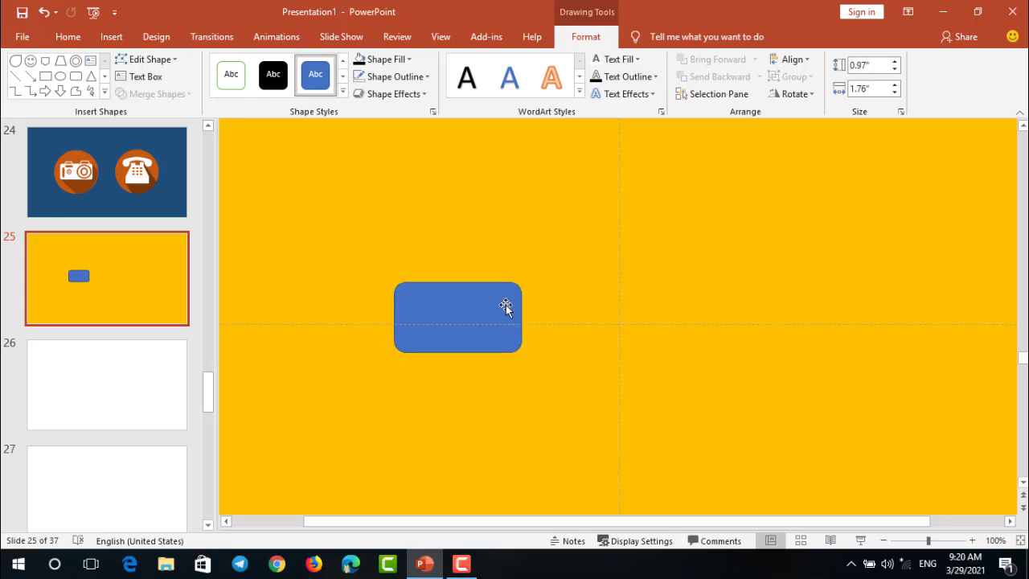
scroll(510, 305, "up", 2)
mouse_move(585, 302)
left_mouse_down()
mouse_move(640, 323)
mouse_move(601, 317)
left_mouse_up()
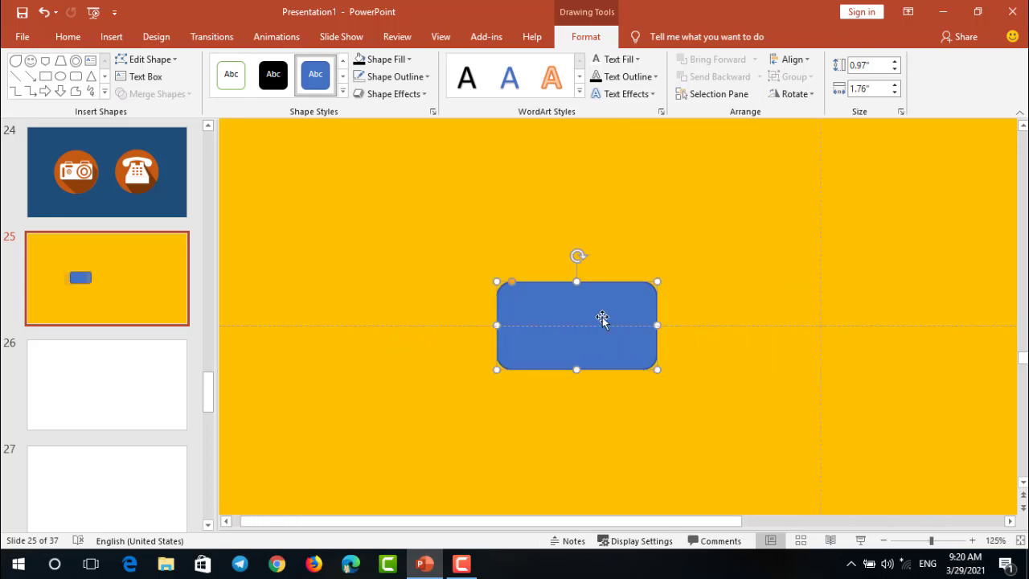
left_click_drag(650, 283, 700, 258)
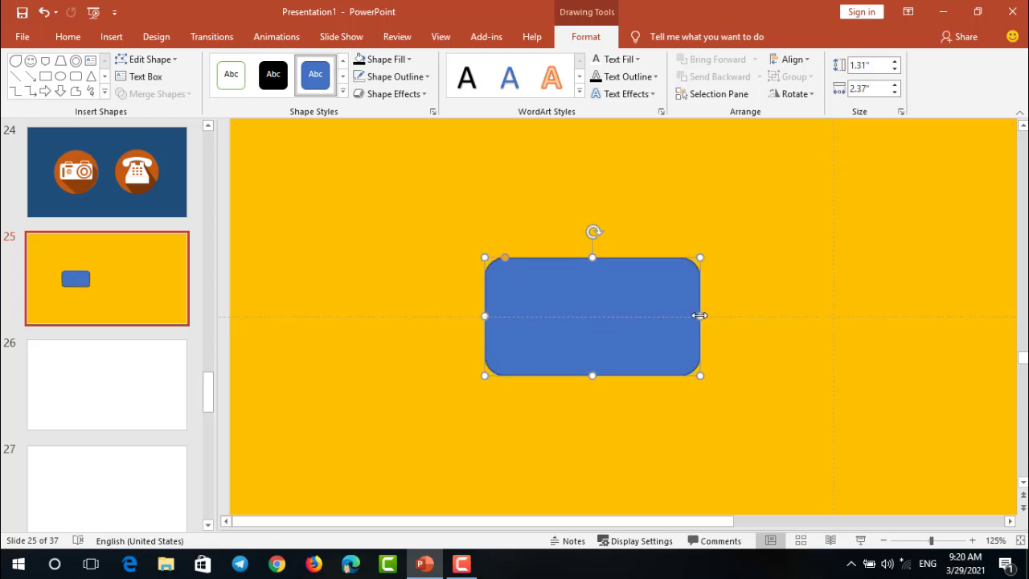
left_click_drag(696, 314, 692, 315)
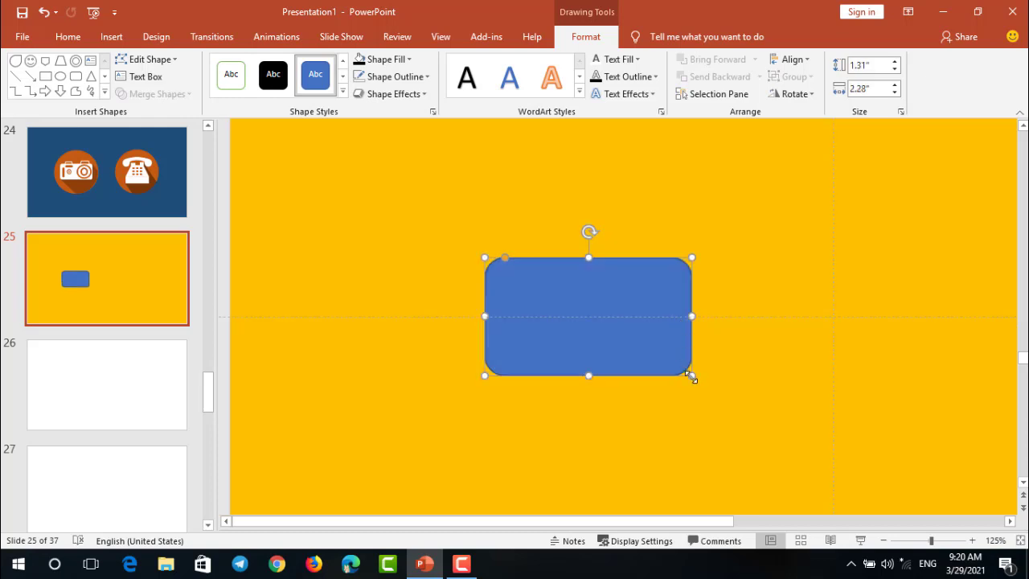
left_click_drag(690, 375, 676, 357)
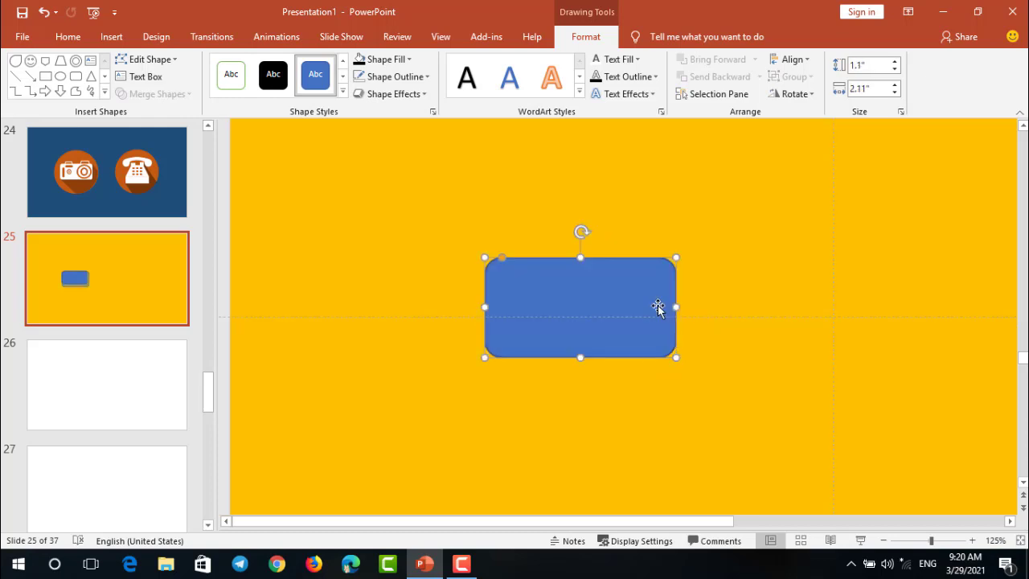
left_click(801, 236)
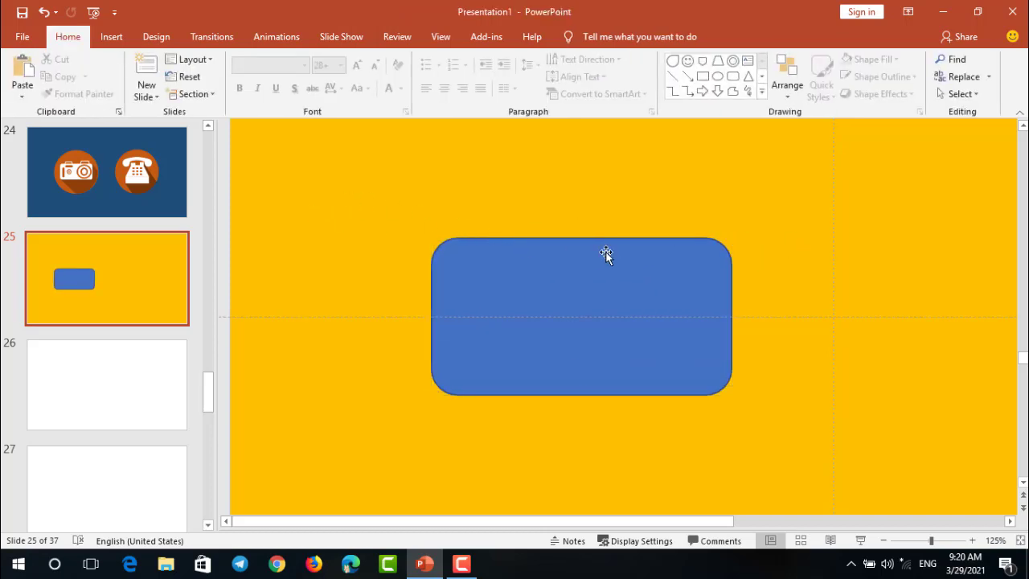
- Draw a donut ring to the left of the rounded rectangle
left_click(111, 38)
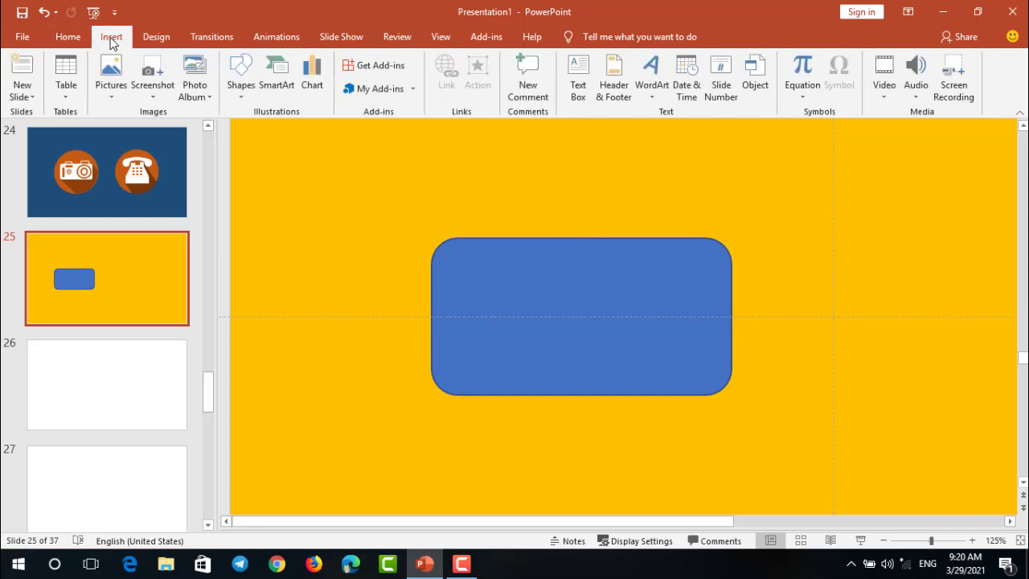
left_click(246, 95)
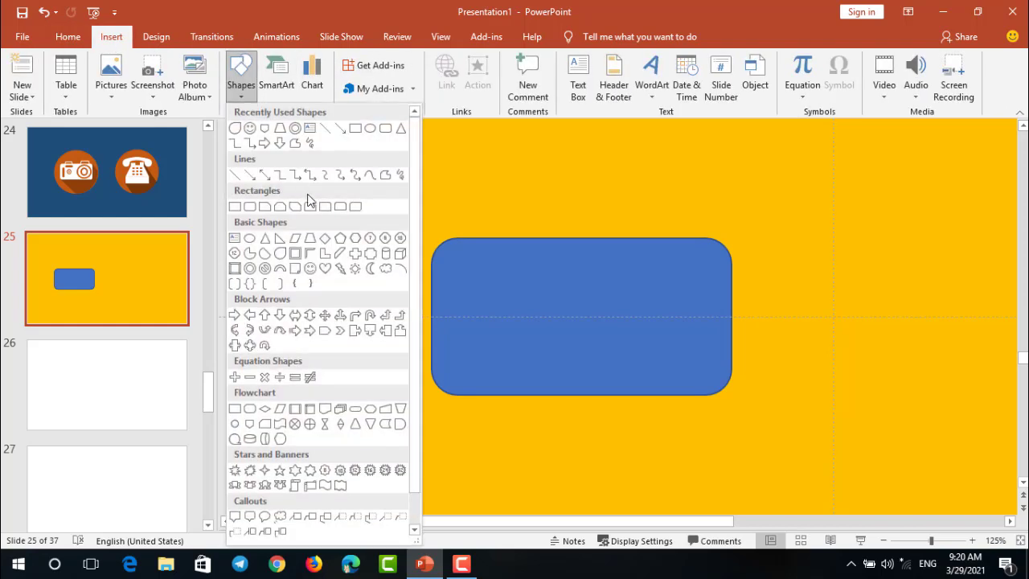
left_click(246, 270)
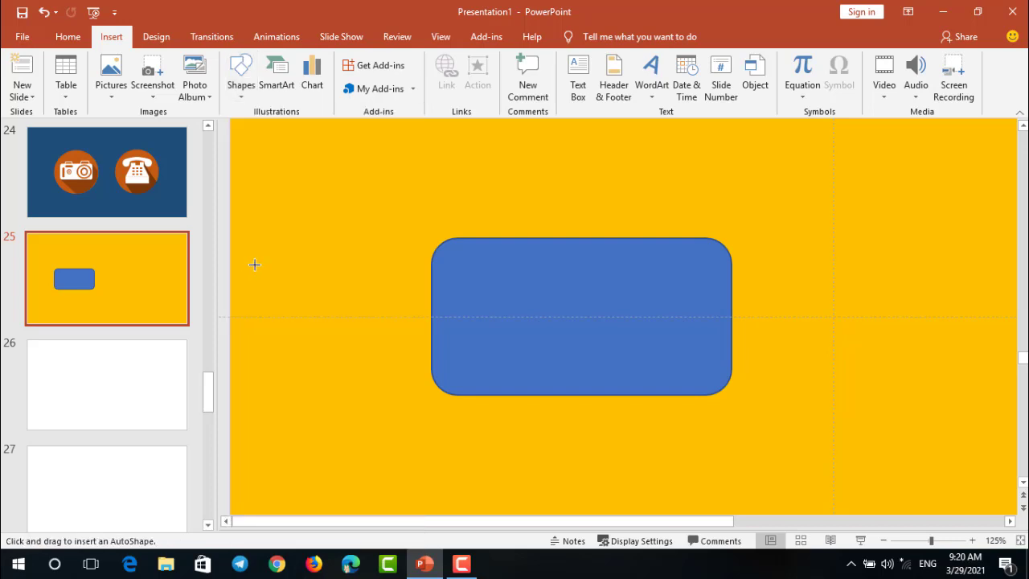
left_click_drag(276, 214, 379, 324)
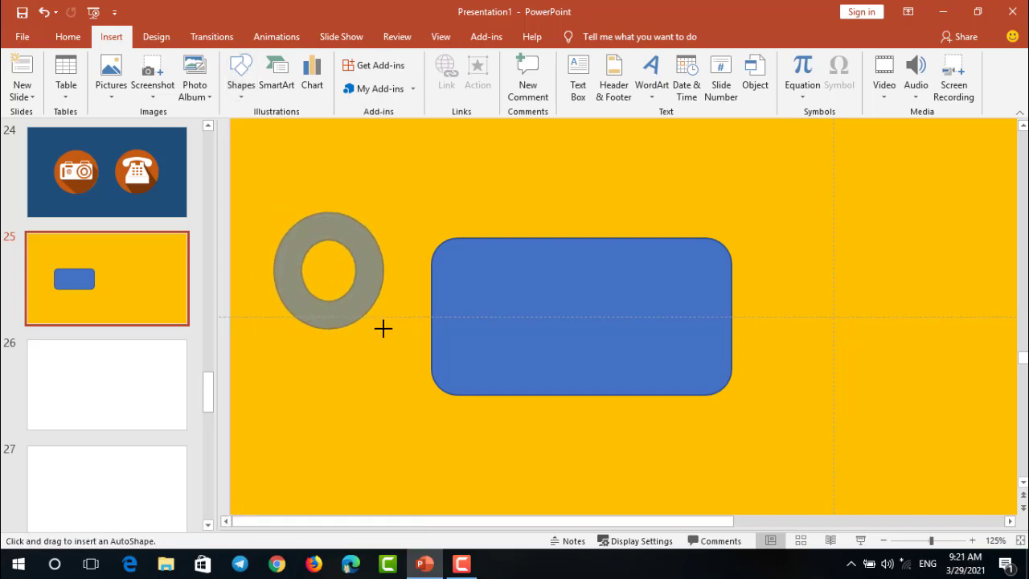
left_click_drag(379, 324, 375, 326)
left_click(448, 259)
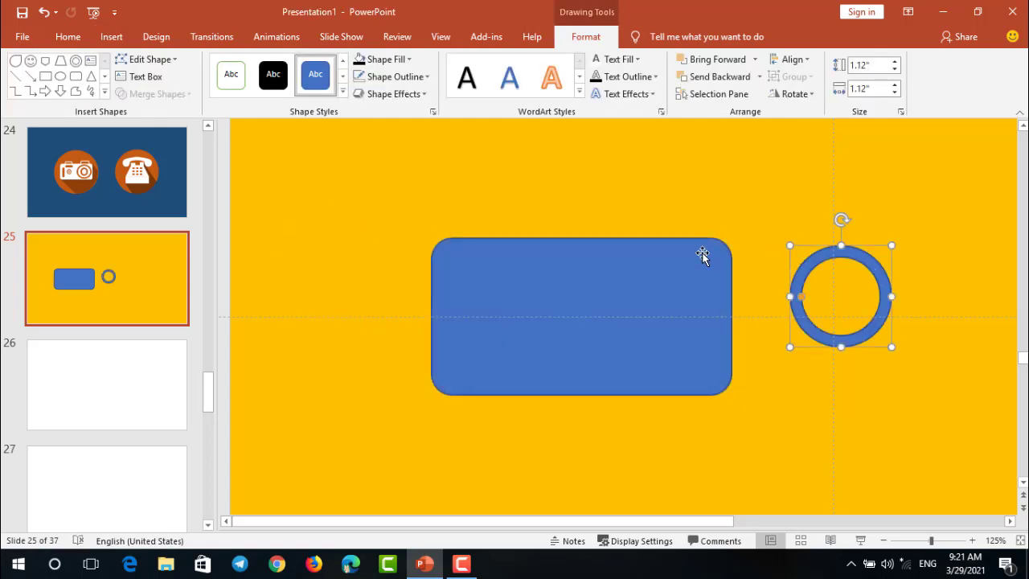
- Shrink the ring onto the rectangle's right end as a lens, then shrink and shift the body right
left_click(703, 251)
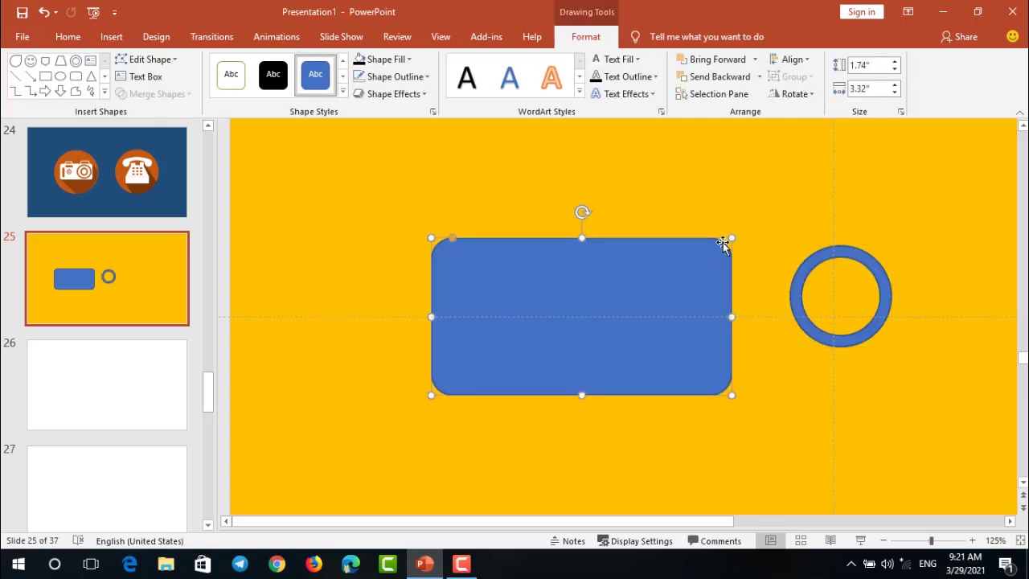
left_click_drag(733, 235, 693, 268)
left_click_drag(820, 254, 641, 276)
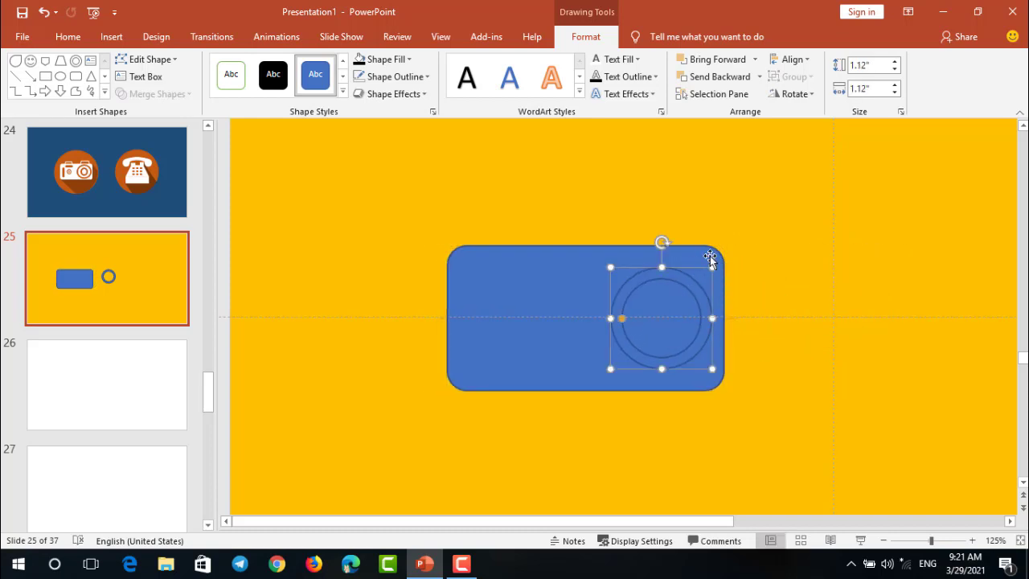
left_click(716, 251)
left_click_drag(723, 247, 701, 258)
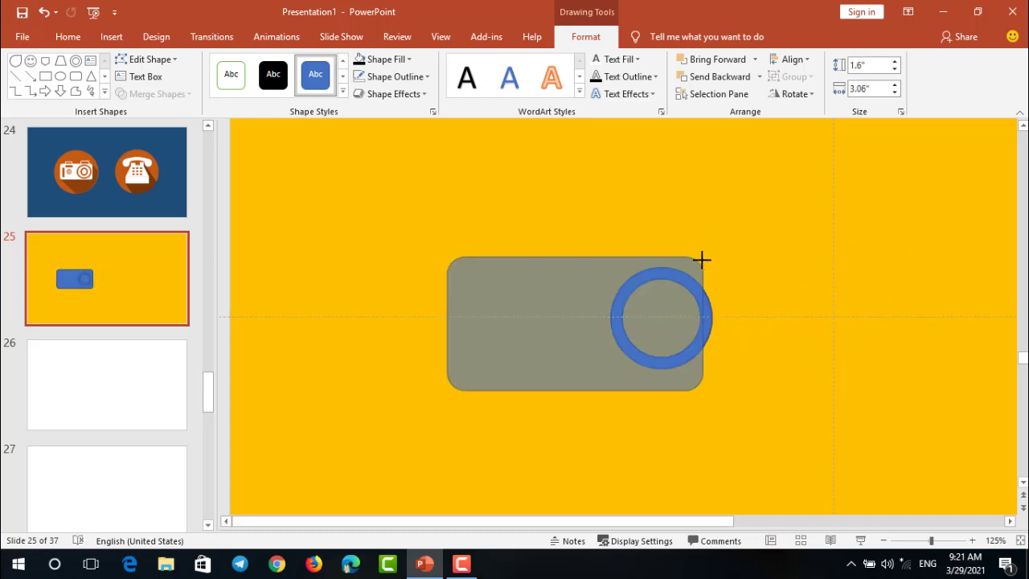
left_click_drag(607, 282, 639, 282)
left_click(762, 271)
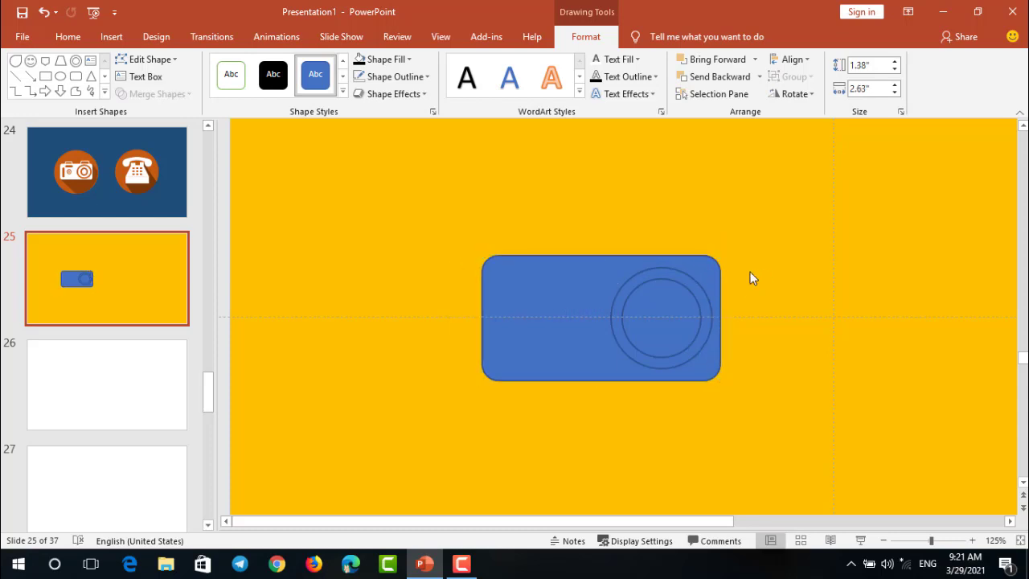
scroll(711, 271, "up", 2)
scroll(712, 271, "up", 2)
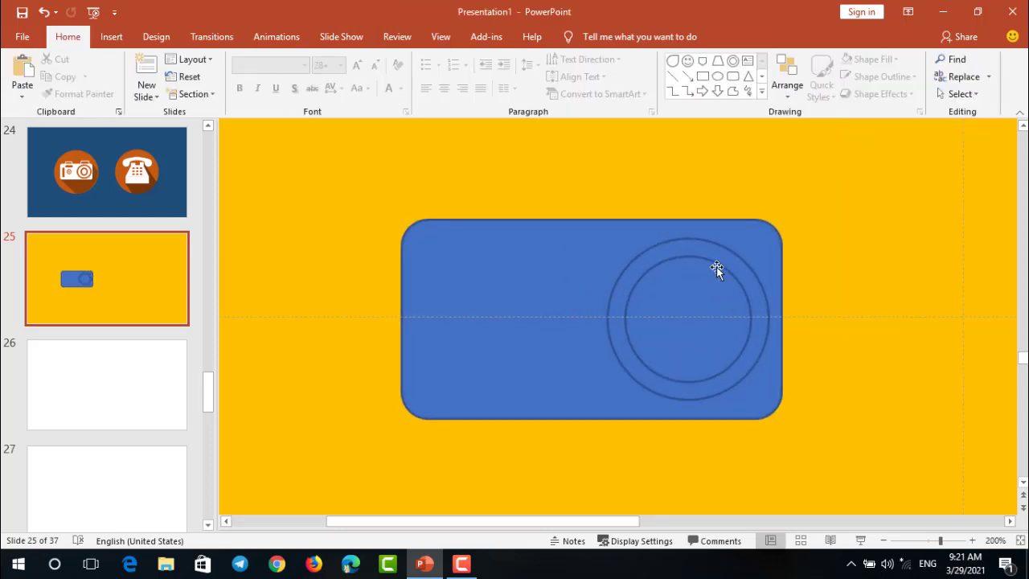
- Give the camera body a white fill with no outline
left_click(756, 243)
left_click(815, 244)
left_click(750, 238)
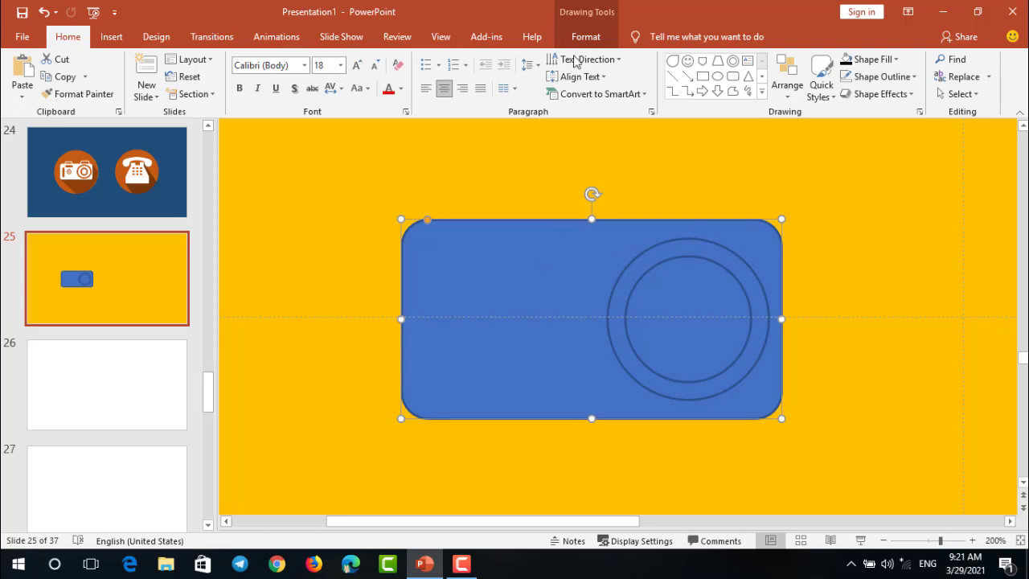
left_click(586, 37)
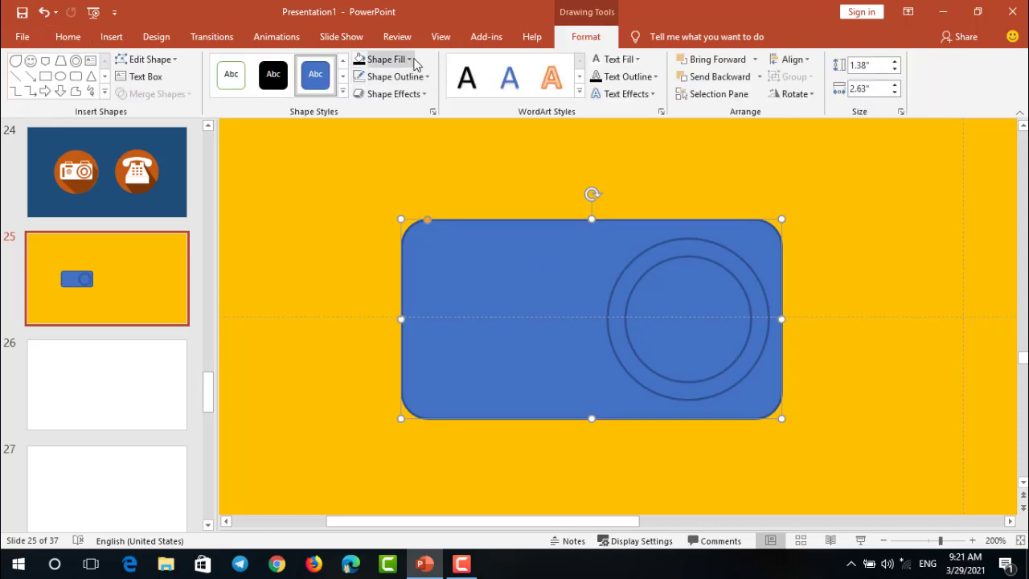
left_click(413, 62)
left_click(361, 89)
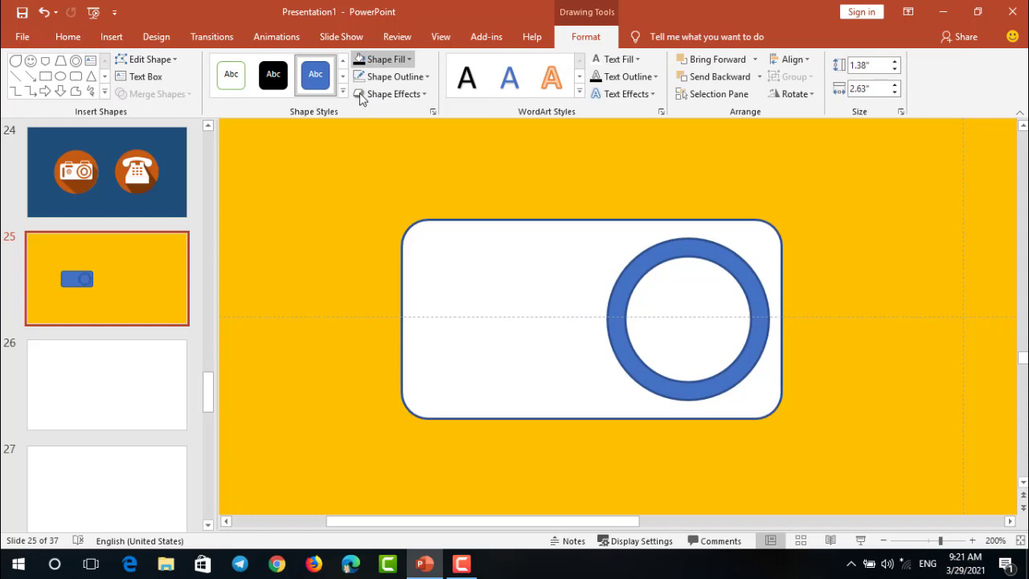
left_click(417, 79)
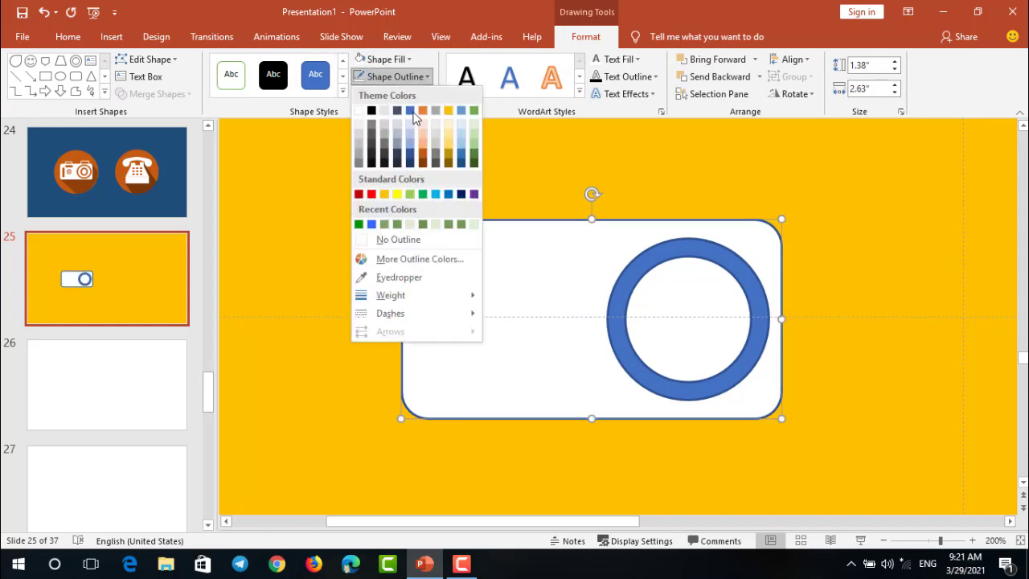
left_click(393, 241)
- Fill the lens ring dark orange, duplicate it and centre the copy inside it
left_click(621, 279)
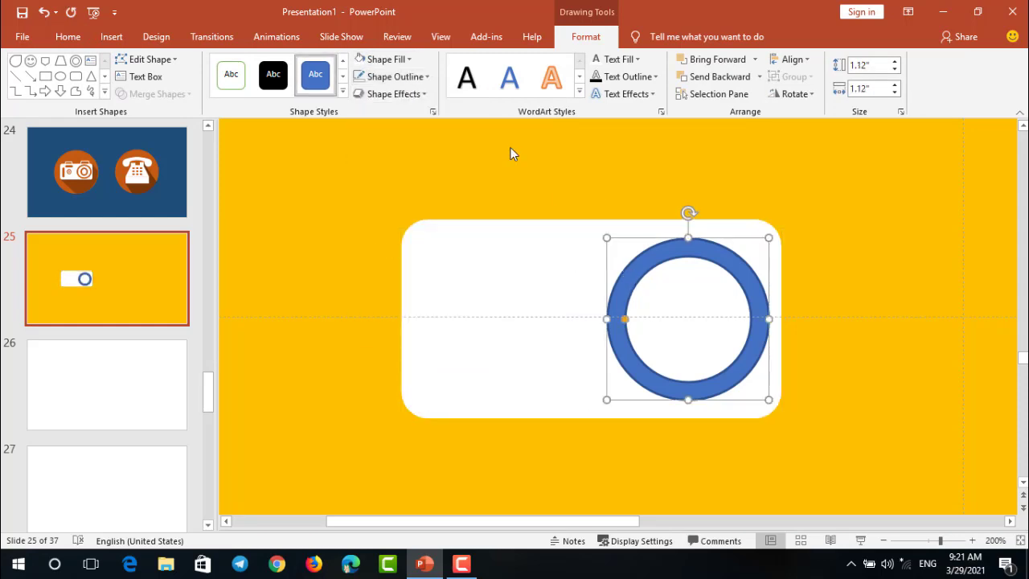
left_click(409, 61)
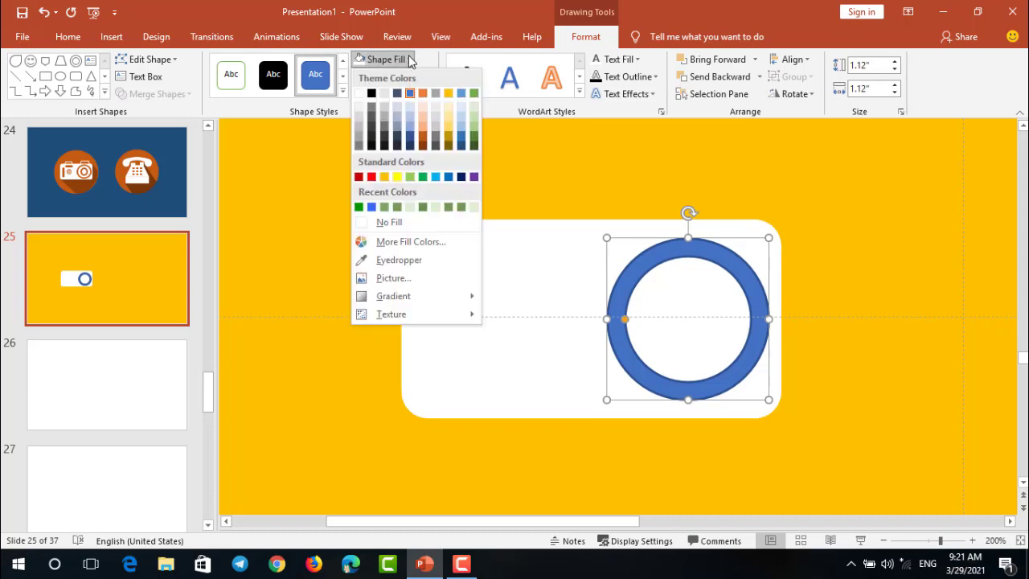
left_click(422, 138)
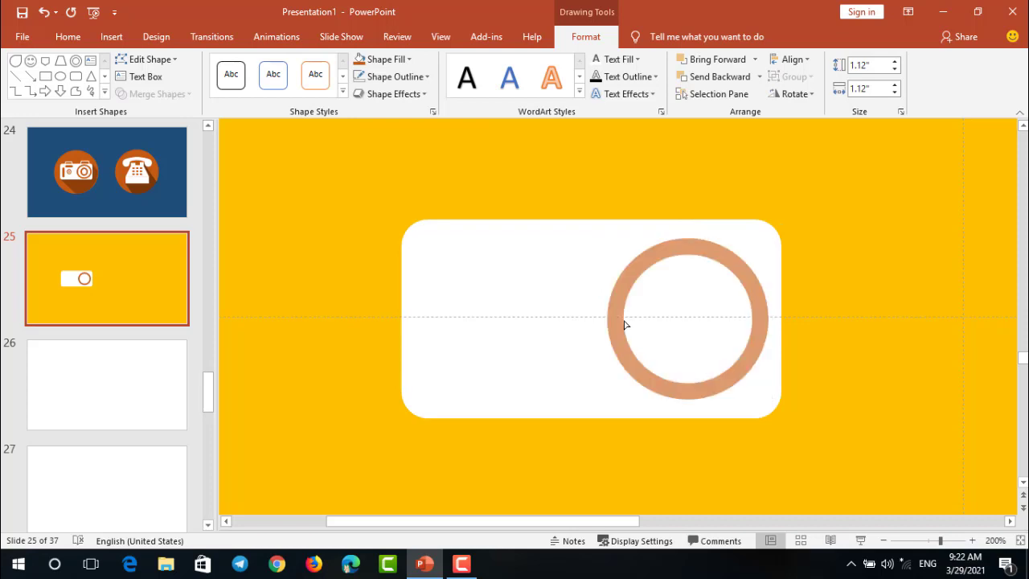
key("ctrl+d")
mouse_move(752, 285)
left_mouse_down()
mouse_move(863, 263)
mouse_move(831, 275)
mouse_move(726, 276)
left_mouse_up()
left_click(711, 294)
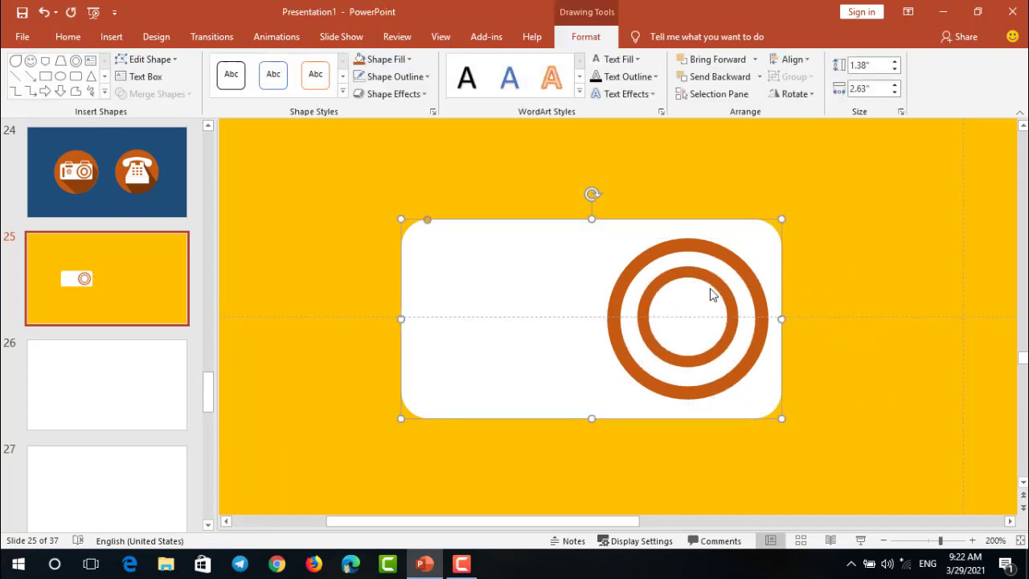
- Shrink the inner ring copy to 0.53" so it sits concentric within the outer ring
left_click(710, 283)
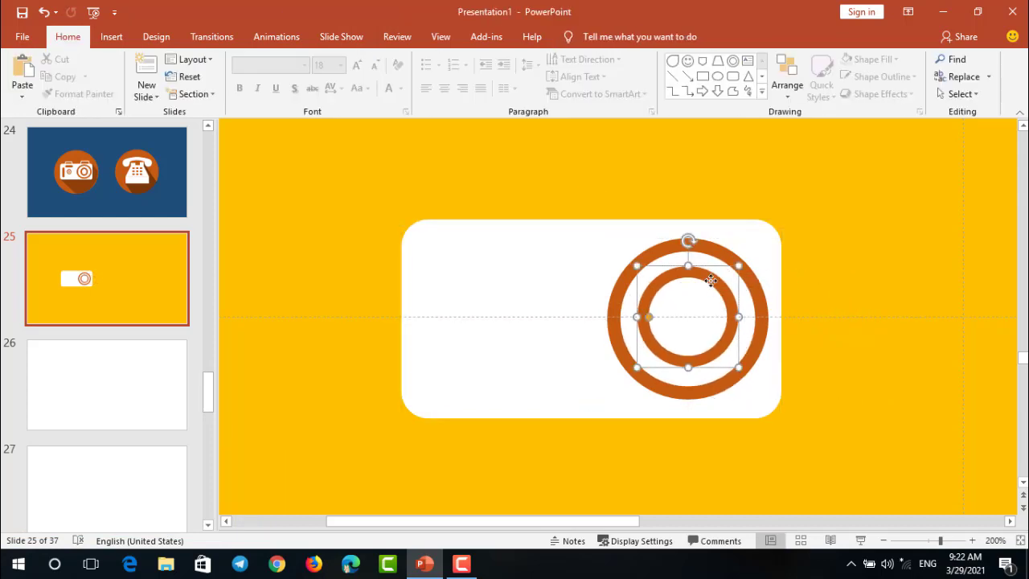
left_click_drag(738, 266, 667, 322)
left_click(699, 266)
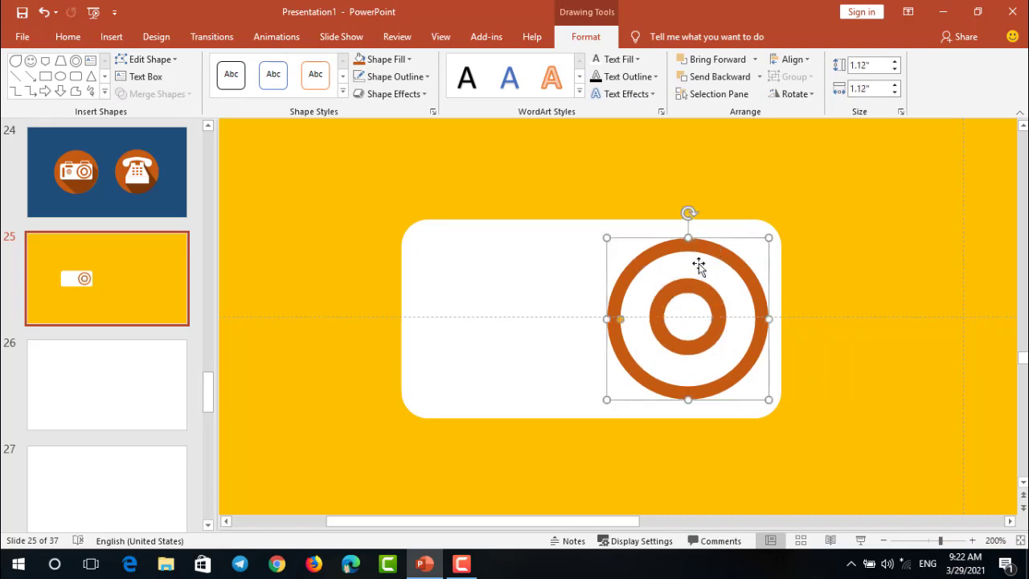
left_click(621, 323)
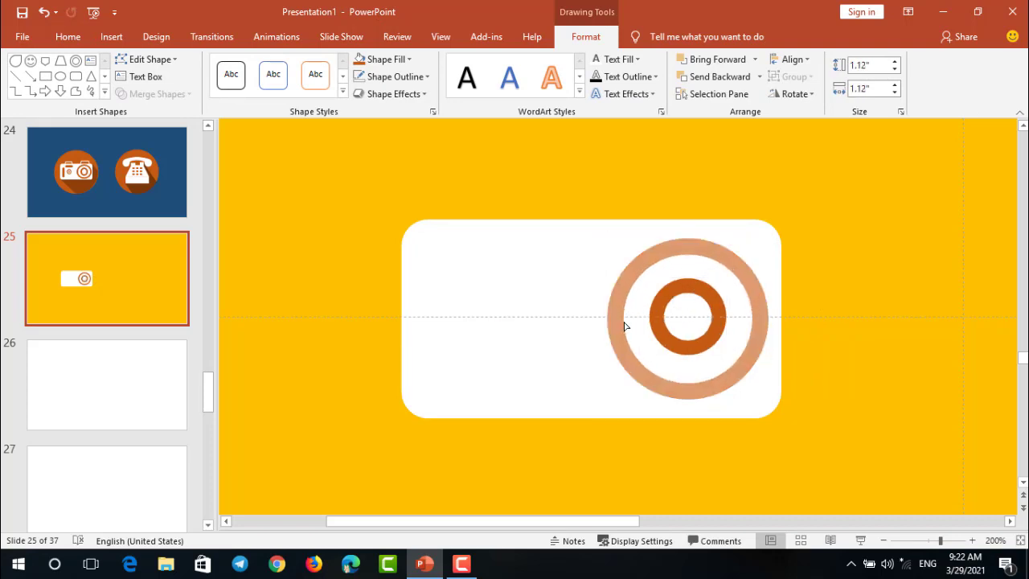
left_click(859, 325)
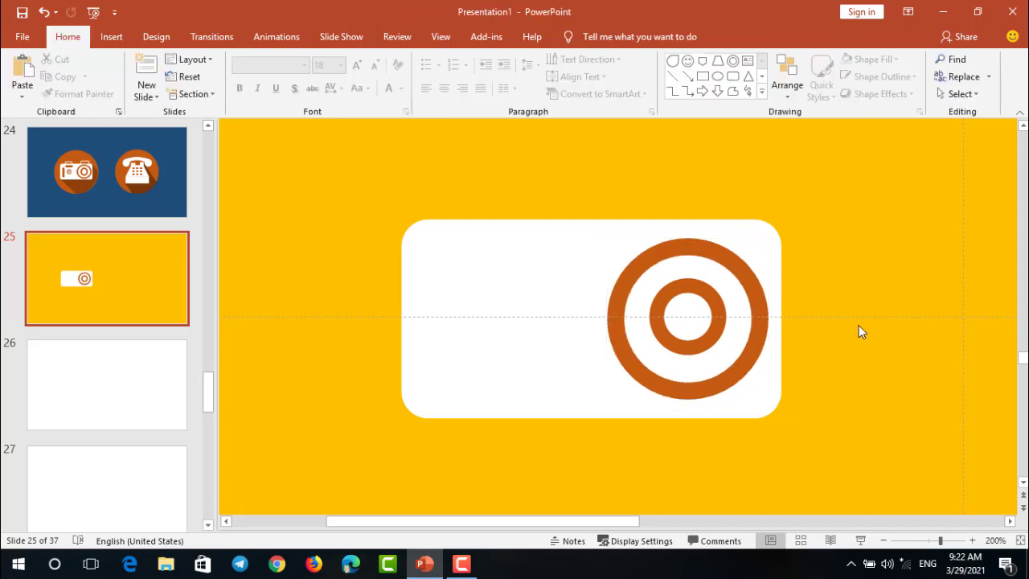
scroll(859, 325, "down", 5)
scroll(761, 284, "up", 2)
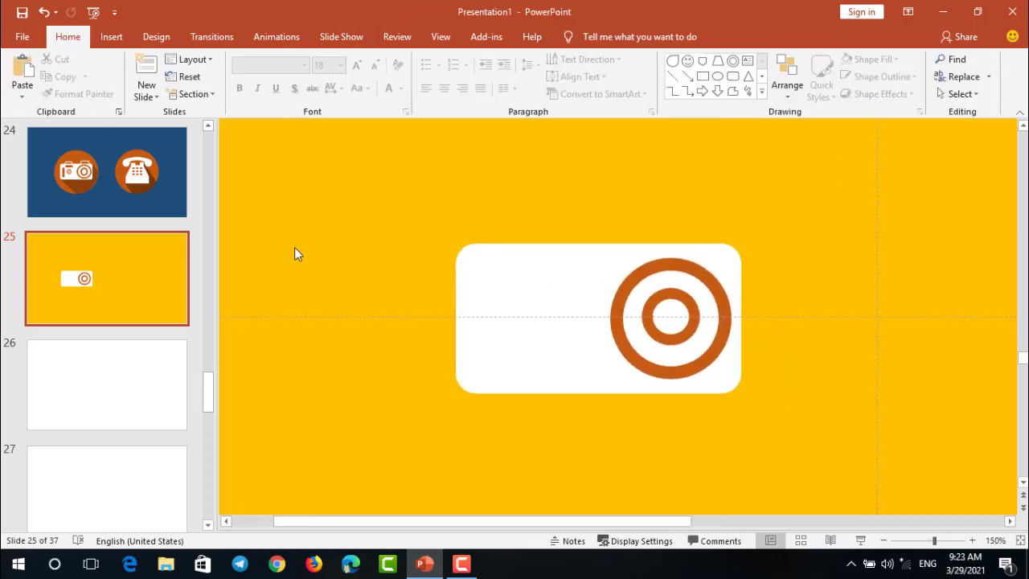
- Draw a small rounded bar on the camera body, filled orange with no outline
left_click(67, 180)
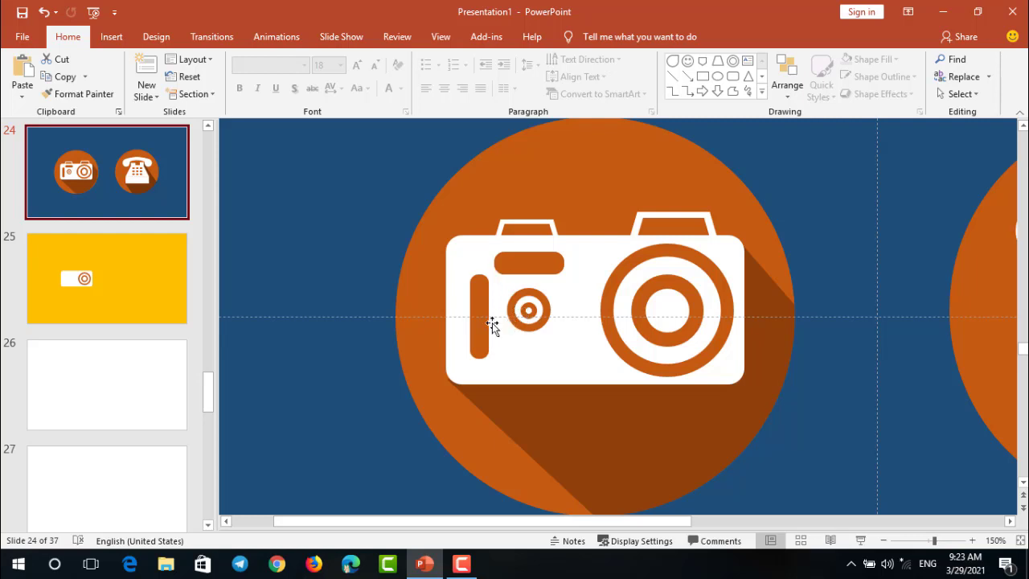
left_click(127, 265)
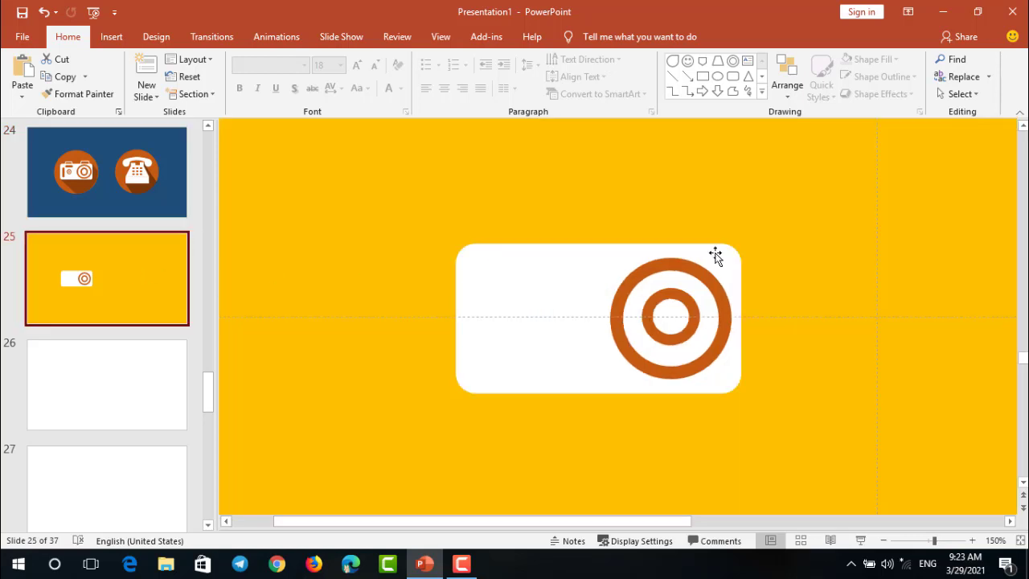
left_click(733, 81)
left_click_drag(474, 196, 533, 211)
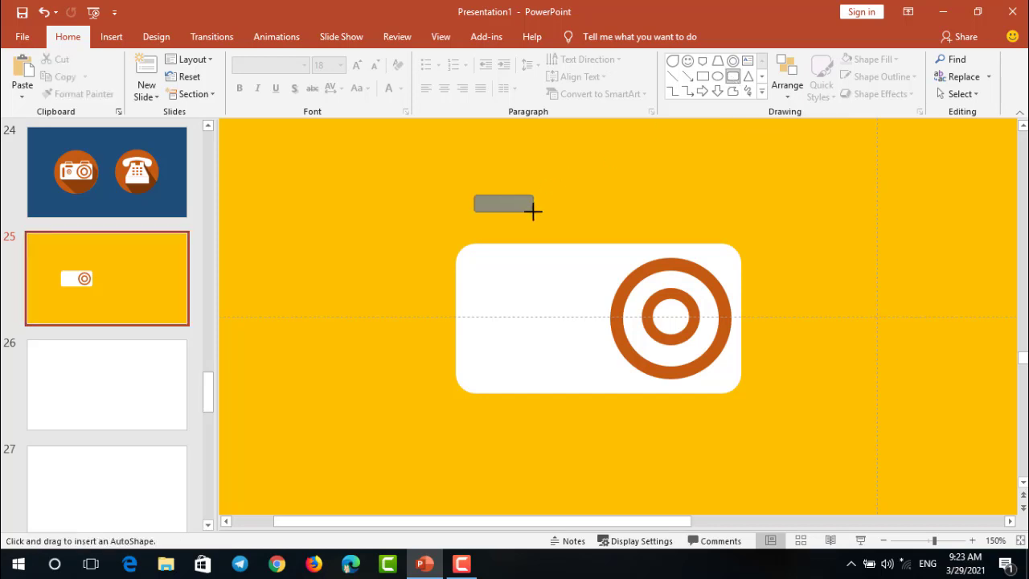
scroll(595, 275, "up", 5, "ctrl")
scroll(579, 290, "up", 3, "ctrl")
left_click_drag(567, 298, 640, 288)
scroll(583, 304, "down", 8, "ctrl")
scroll(582, 304, "up", 3, "ctrl")
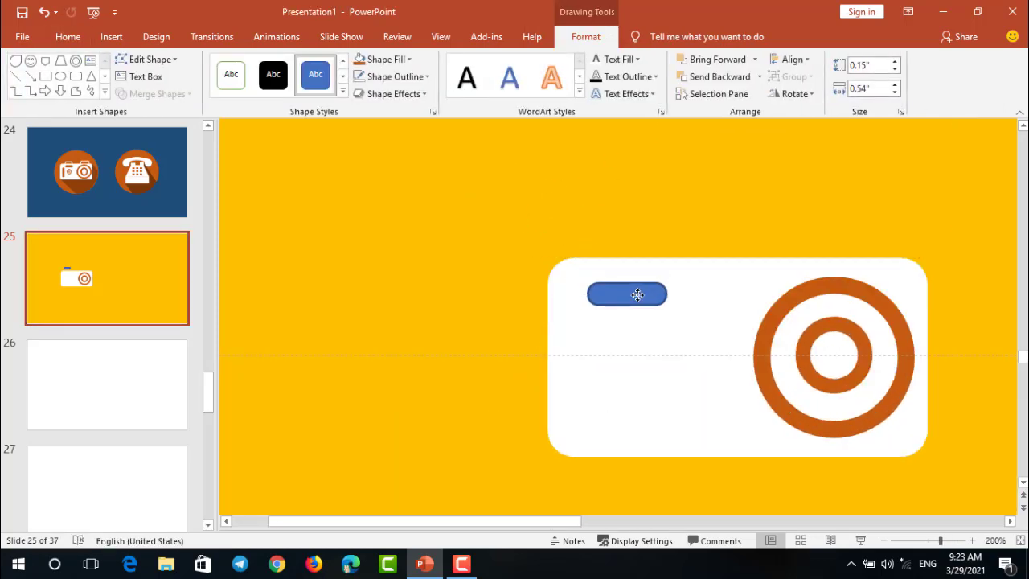
left_click(359, 61)
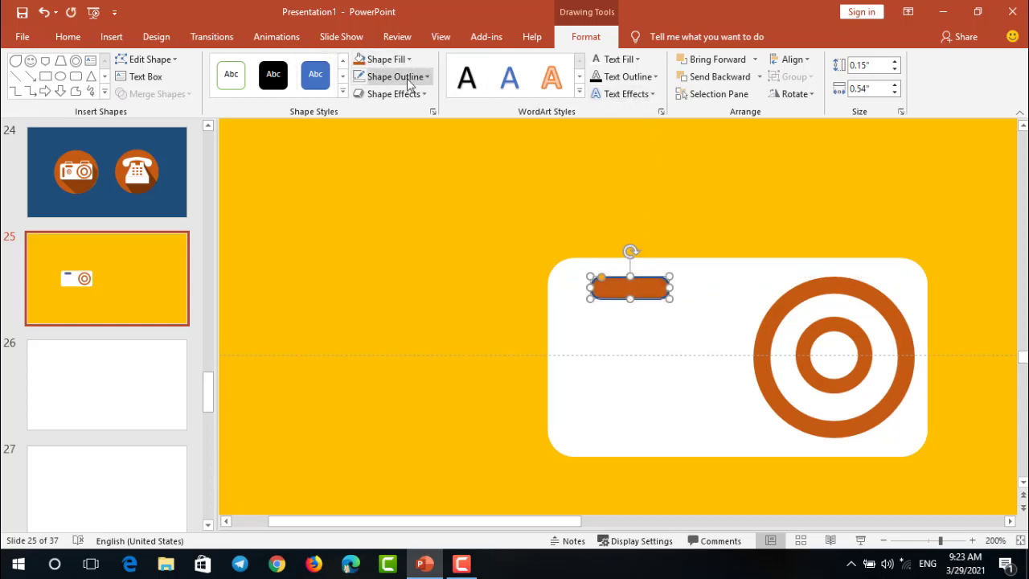
left_click(372, 77)
left_click(385, 172)
- Duplicate the bar, rotate the copy 90° to vertical, and align both at the body's left
left_click(644, 288)
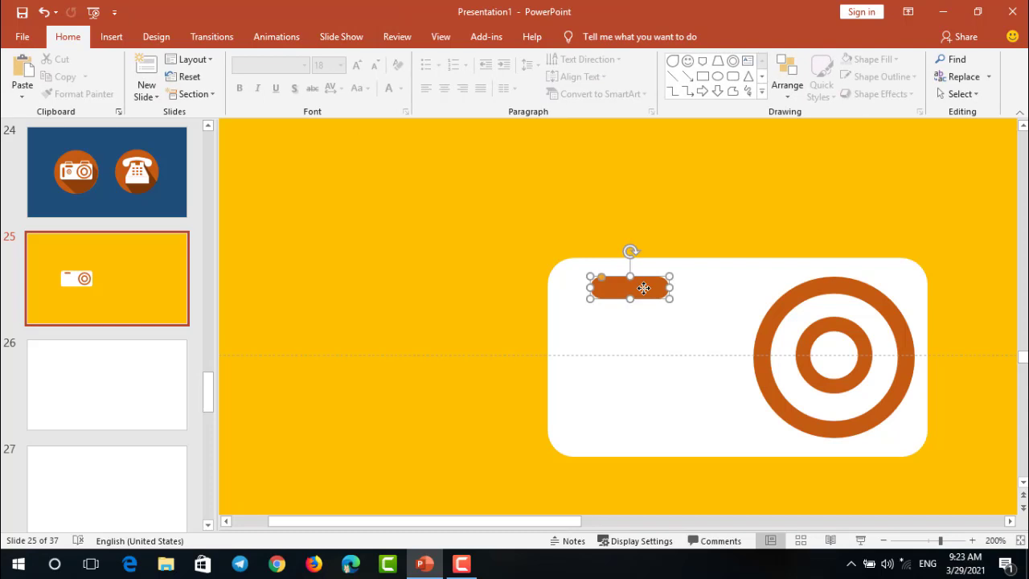
key("ctrl+d")
left_click_drag(657, 316, 579, 342)
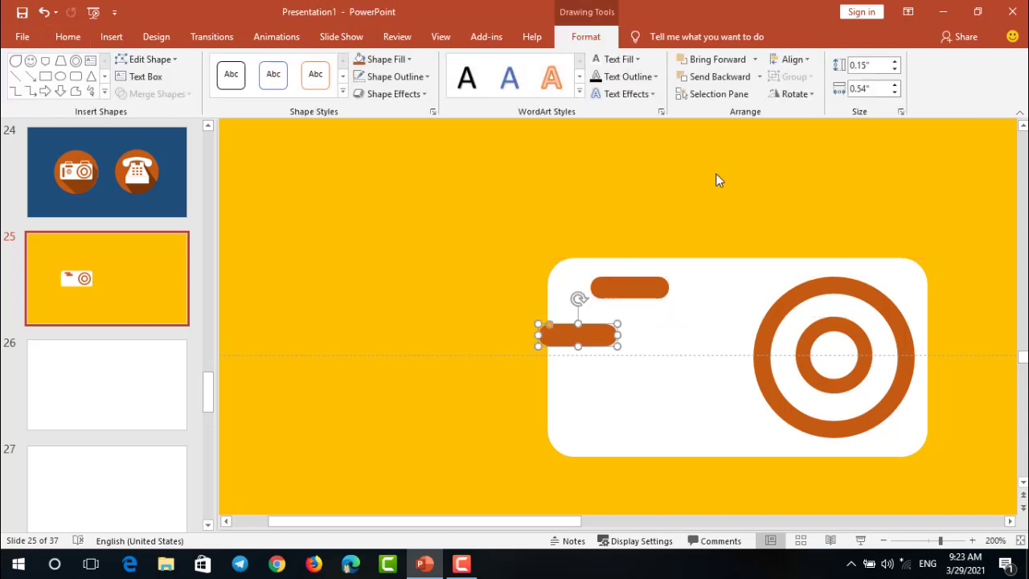
left_click(796, 94)
left_click(808, 131)
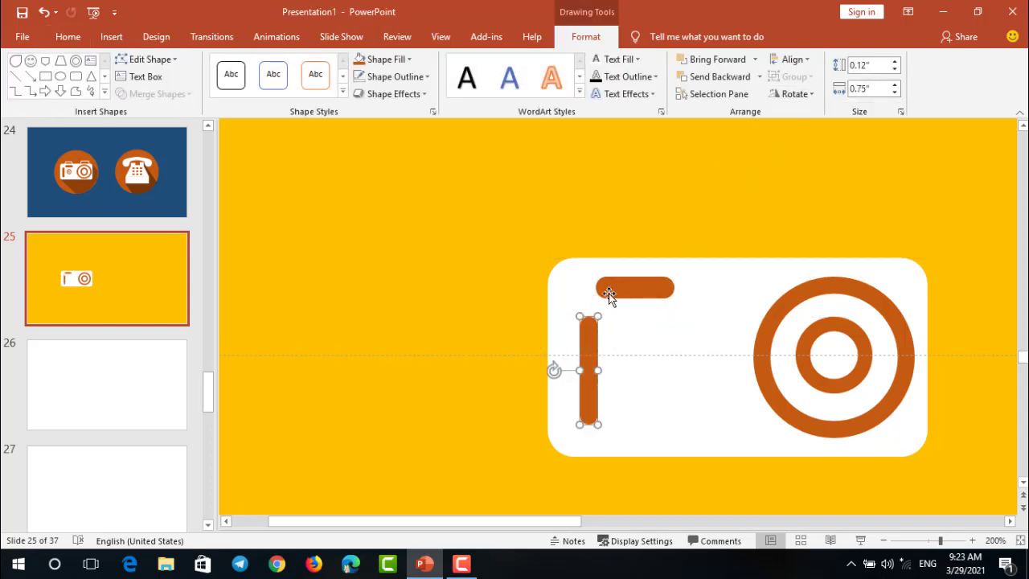
left_click_drag(614, 287, 620, 291)
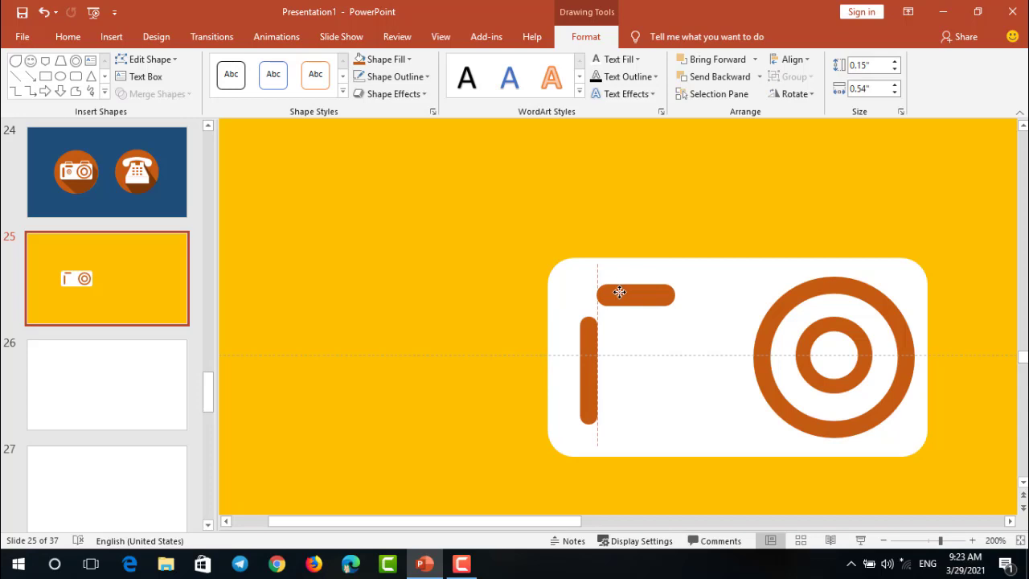
left_click(828, 340)
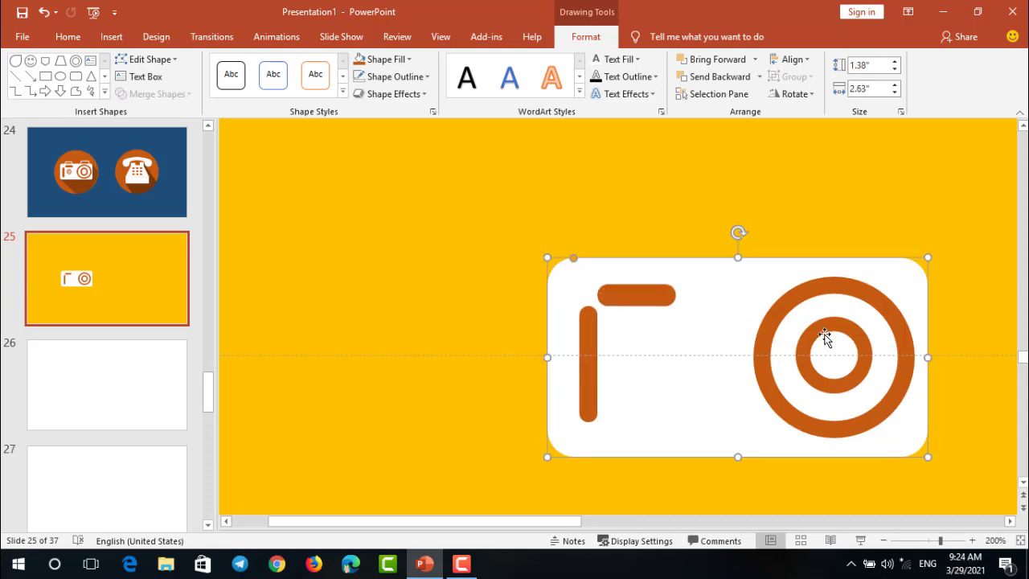
- Copy the lens ring into a small ring beside the bar, with an inner copy shrunk to 0.21"
left_click(480, 246)
left_click(801, 308)
left_click(801, 301)
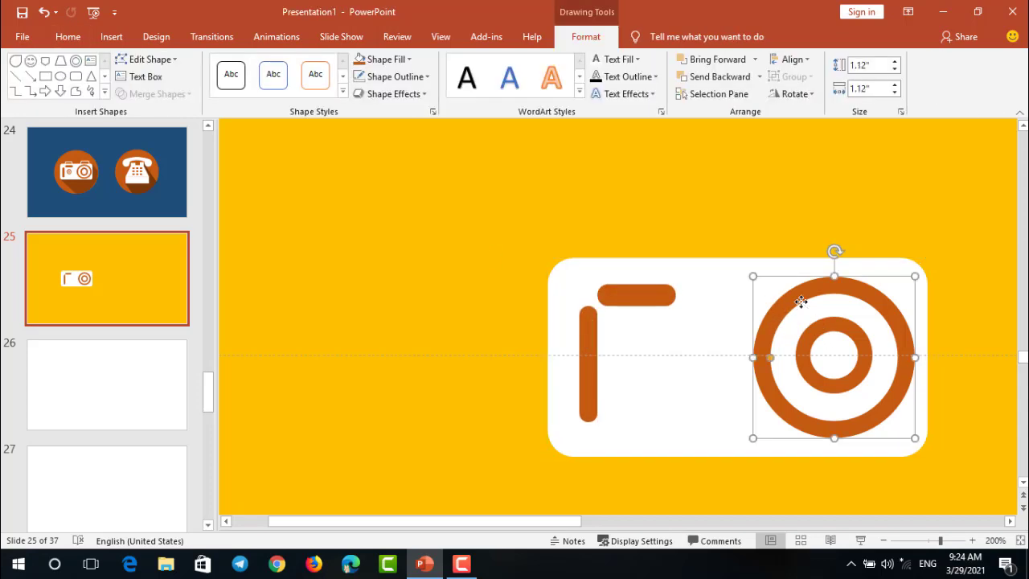
left_click(826, 329)
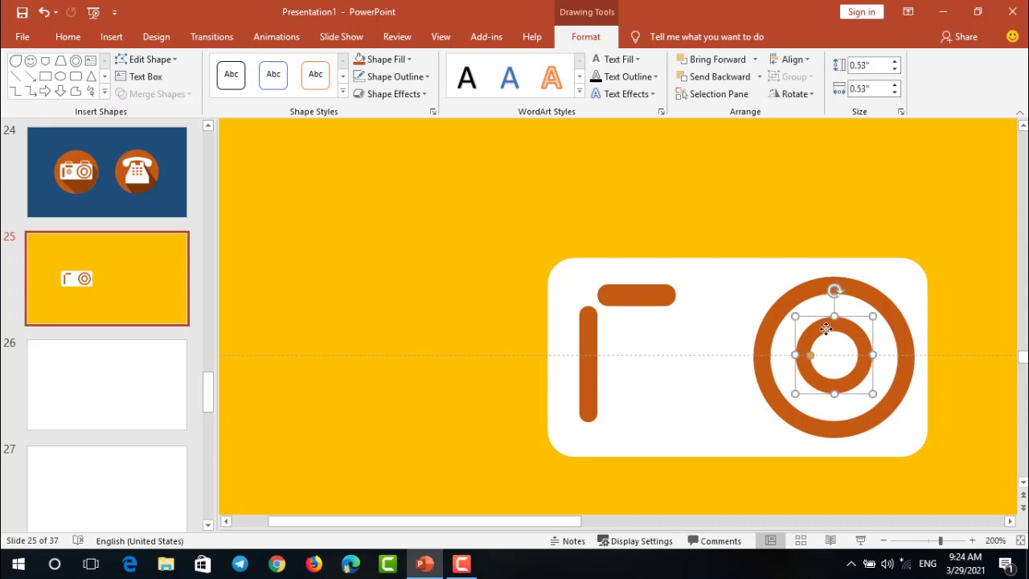
mouse_move(826, 329)
left_mouse_down()
mouse_move(844, 338)
mouse_move(643, 329)
mouse_move(609, 368)
left_mouse_up()
left_click_drag(682, 315, 659, 334)
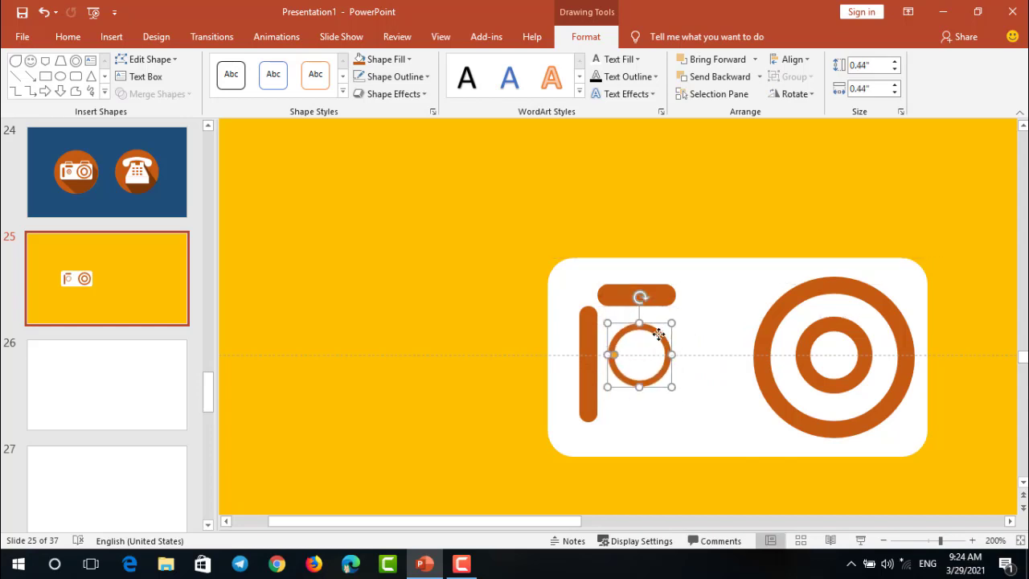
key("ctrl+v")
left_click_drag(483, 330, 449, 362)
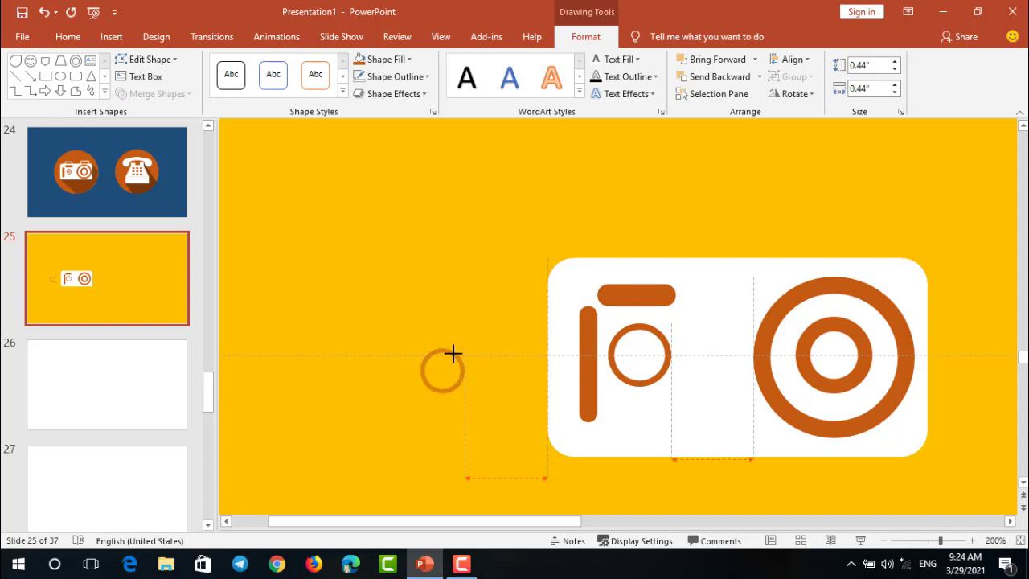
- Centre the tiny inner circle in the small ring and line up the top bar and small lens
left_click(470, 310)
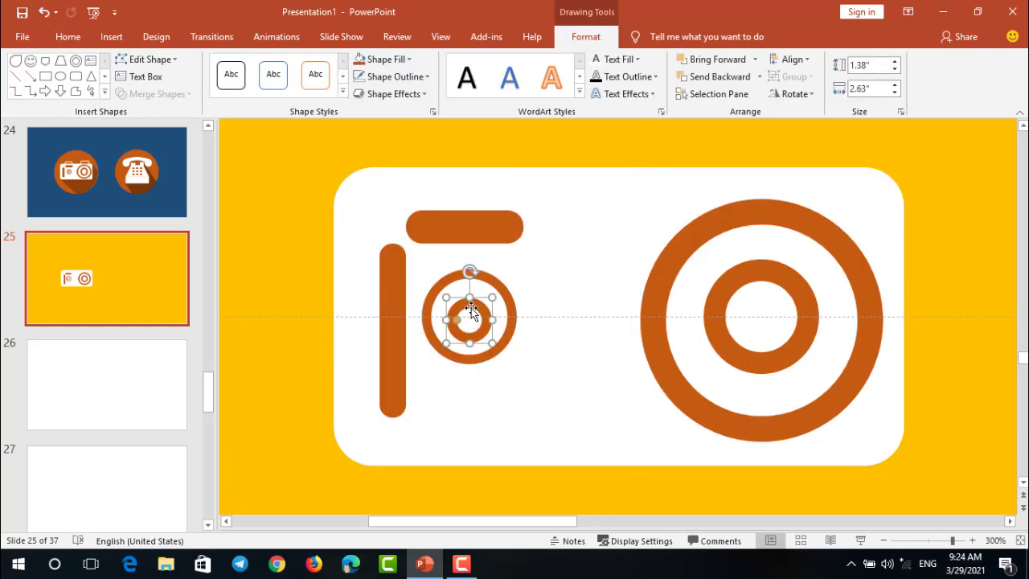
left_click_drag(474, 312, 473, 302)
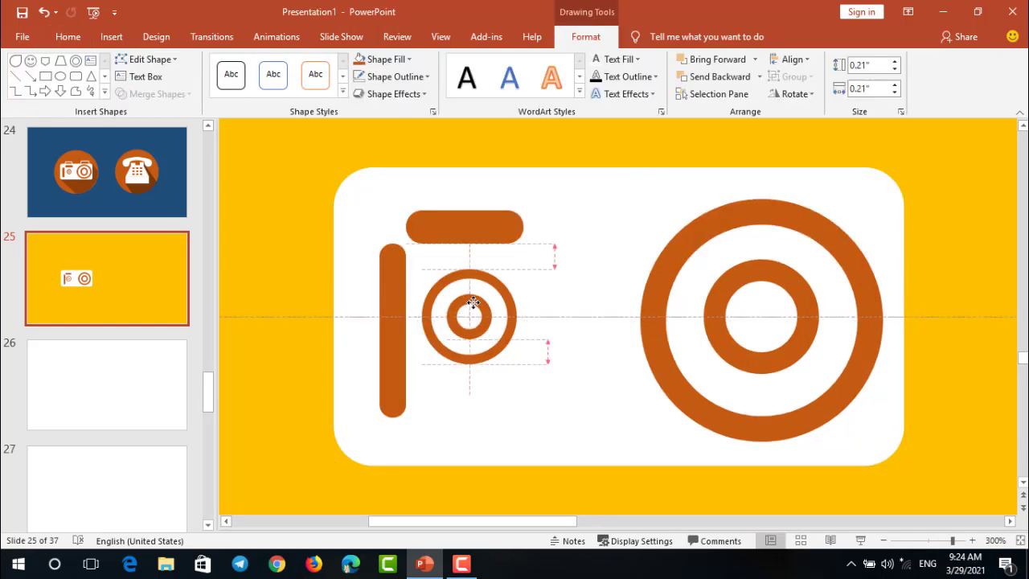
left_click(336, 278)
scroll(356, 281, "down", 3)
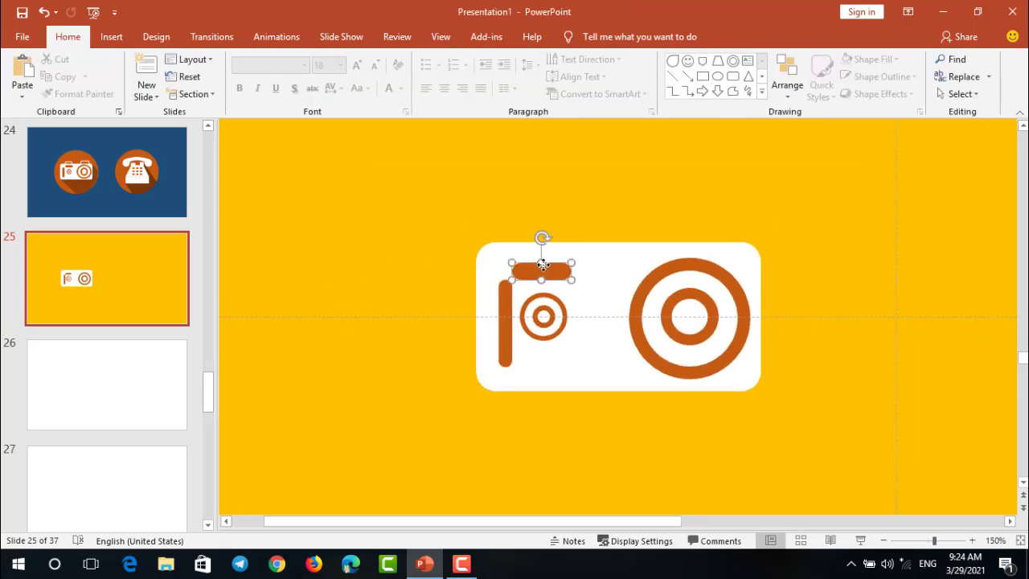
left_click_drag(542, 265, 553, 265)
left_click_drag(543, 314, 569, 311)
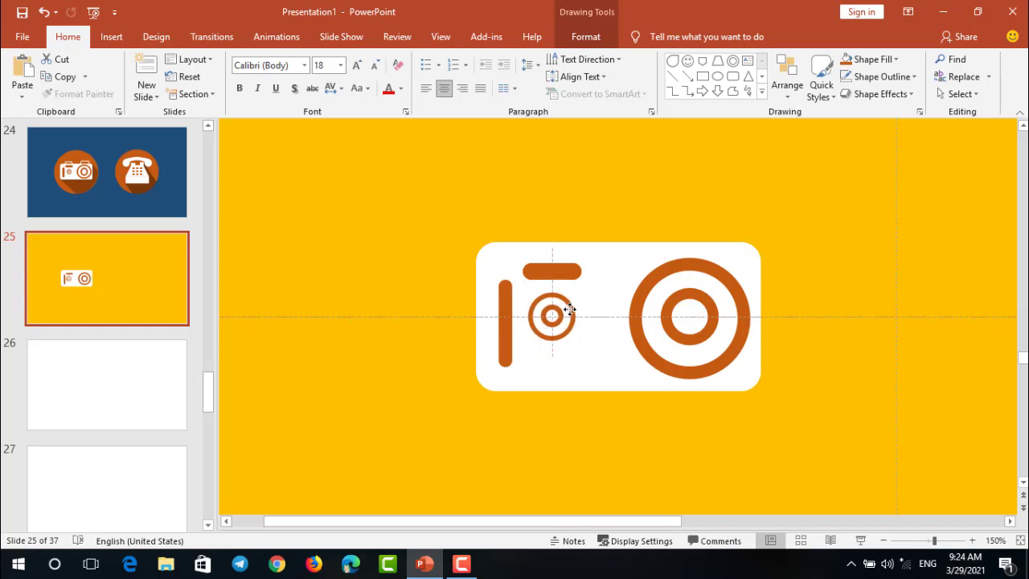
left_click(814, 205)
scroll(814, 202, "up", 5, "ctrl")
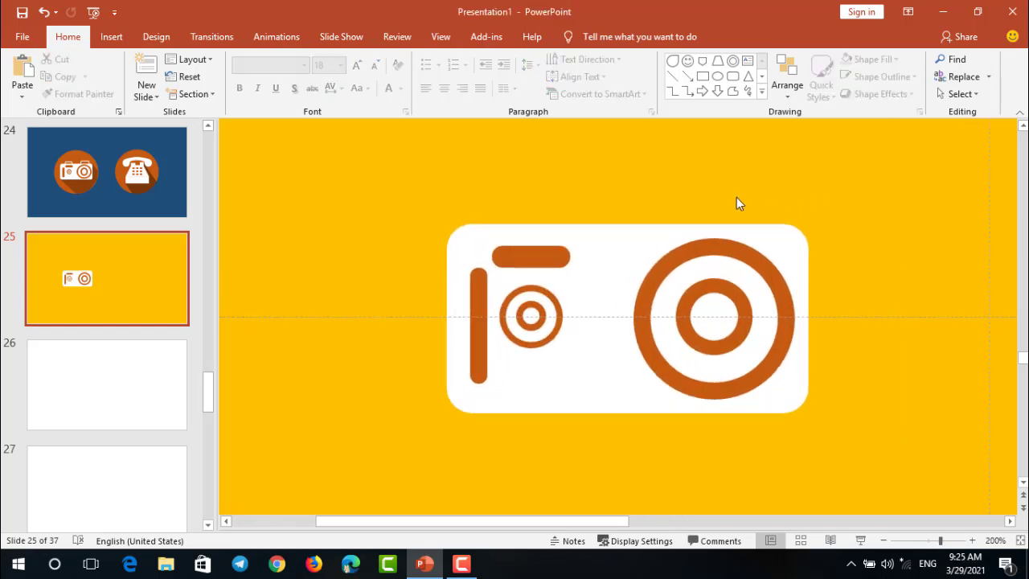
- Draw a trapezoid and place it on top of the camera body above the big lens
left_click(56, 185)
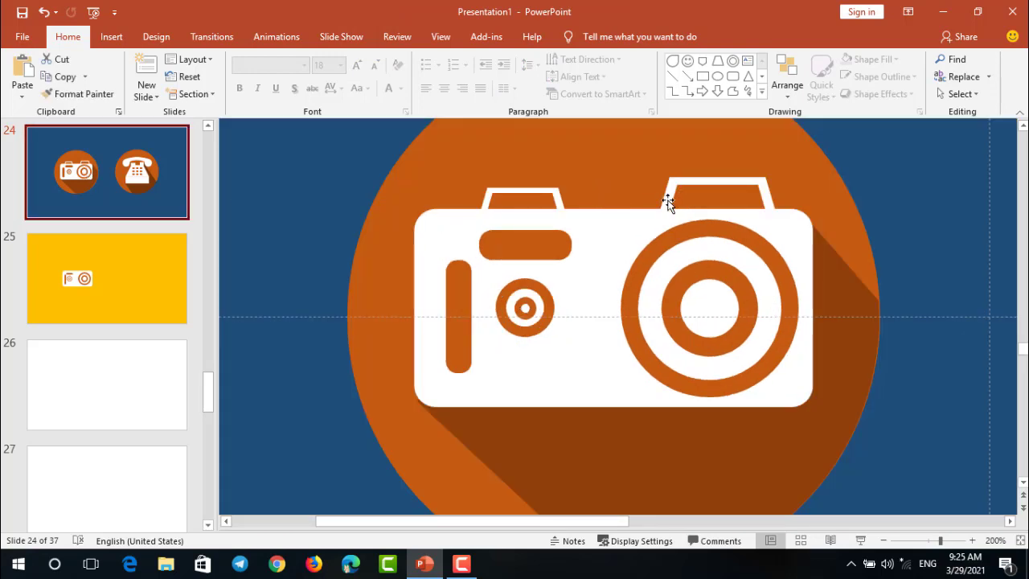
left_click(106, 257)
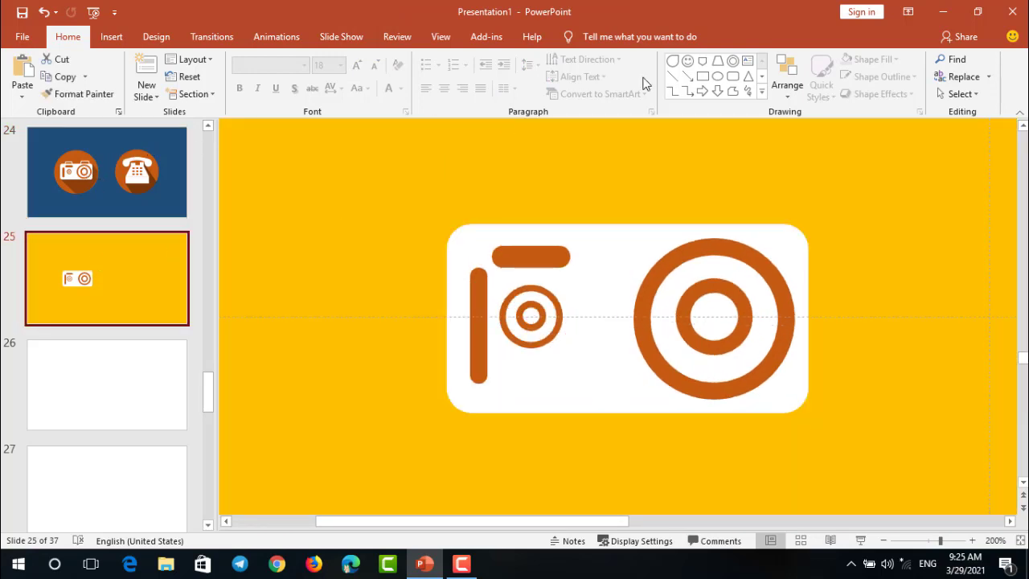
left_click(718, 63)
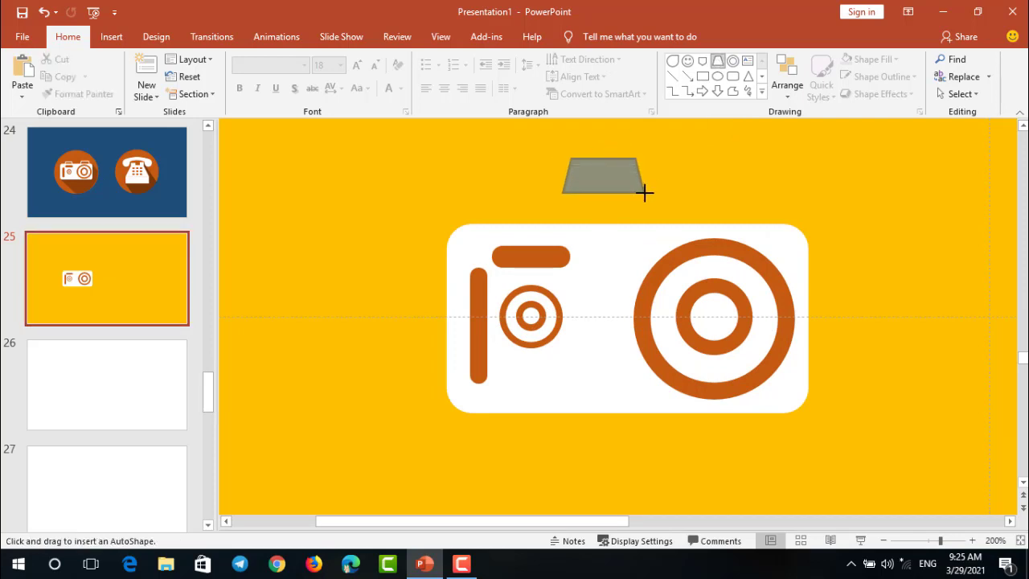
left_click_drag(565, 160, 651, 197)
left_click_drag(652, 193, 727, 211)
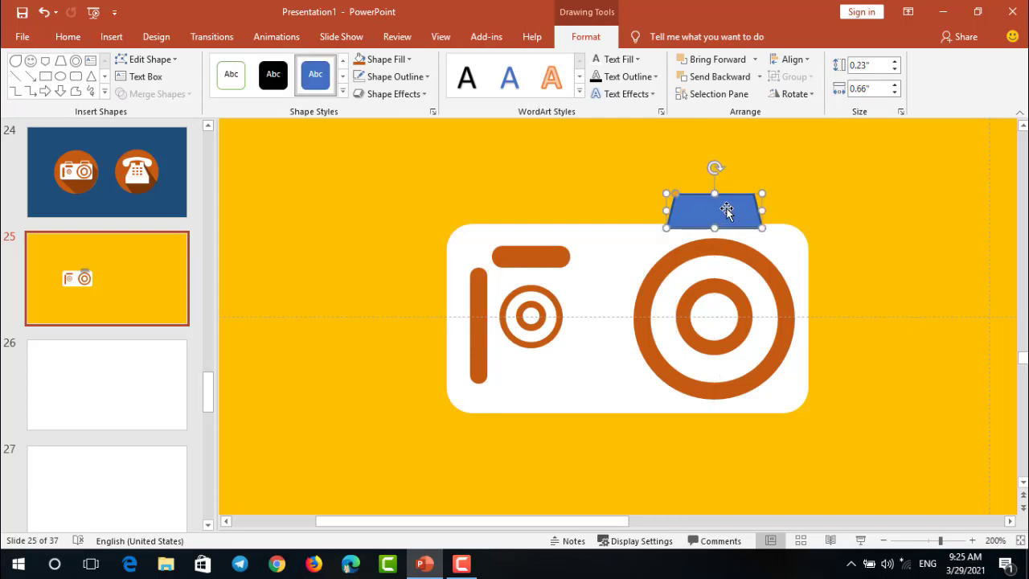
- Fill the trapezoid white with no outline and drag out a duplicate of it
left_click(384, 59)
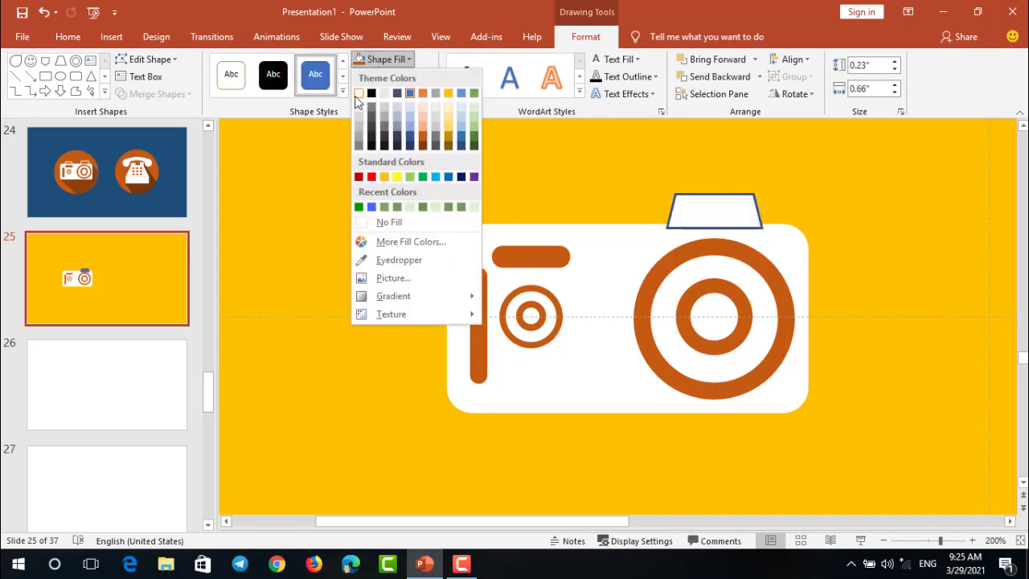
left_click(385, 88)
left_click(427, 77)
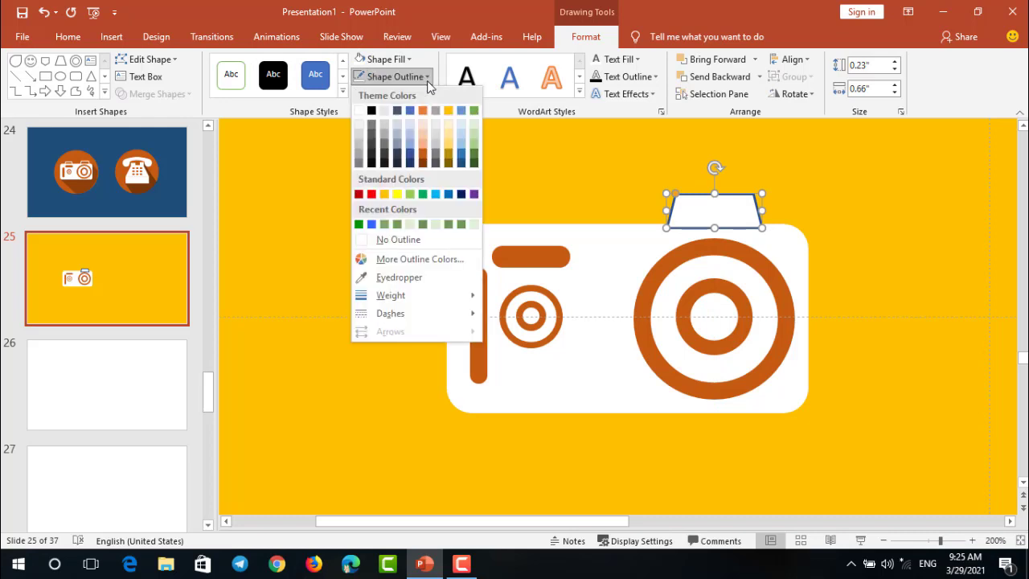
left_click(384, 239)
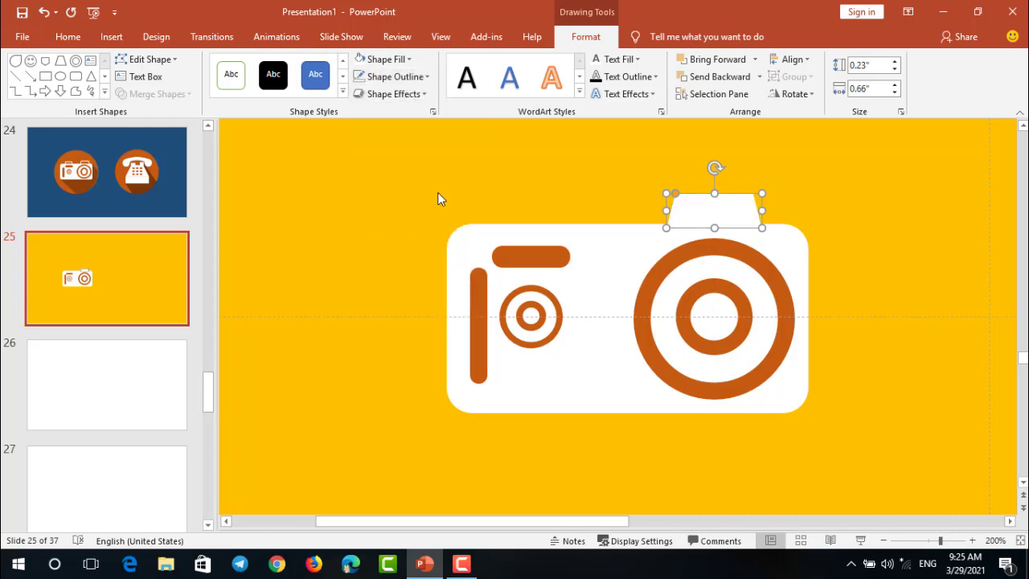
left_click(618, 192)
double_click(695, 205)
mouse_move(695, 205)
left_mouse_down()
mouse_move(721, 233)
mouse_move(523, 177)
left_mouse_up()
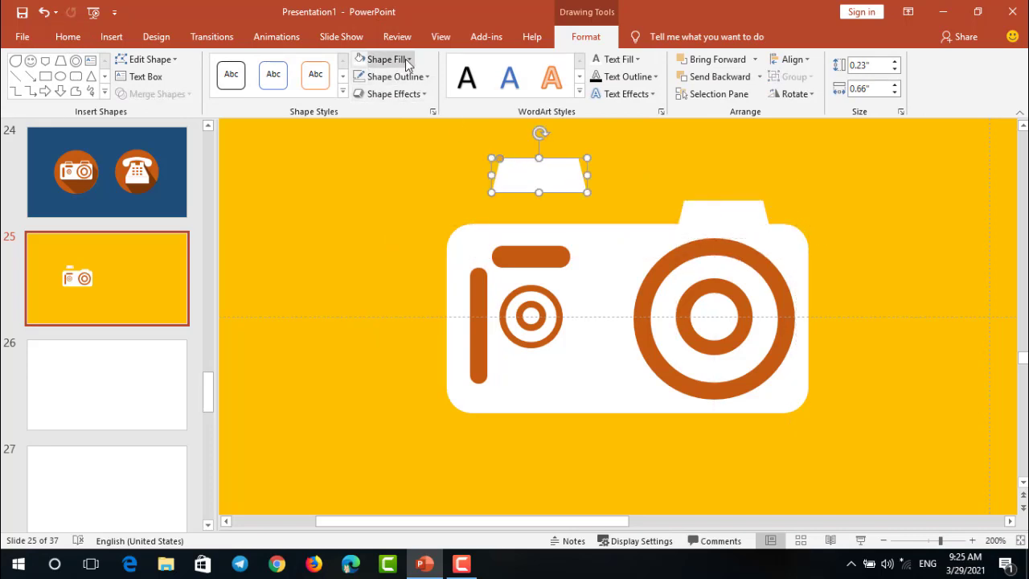
- Fill the trapezoid copy dark orange and fit it smaller inside the white bump
left_click(386, 59)
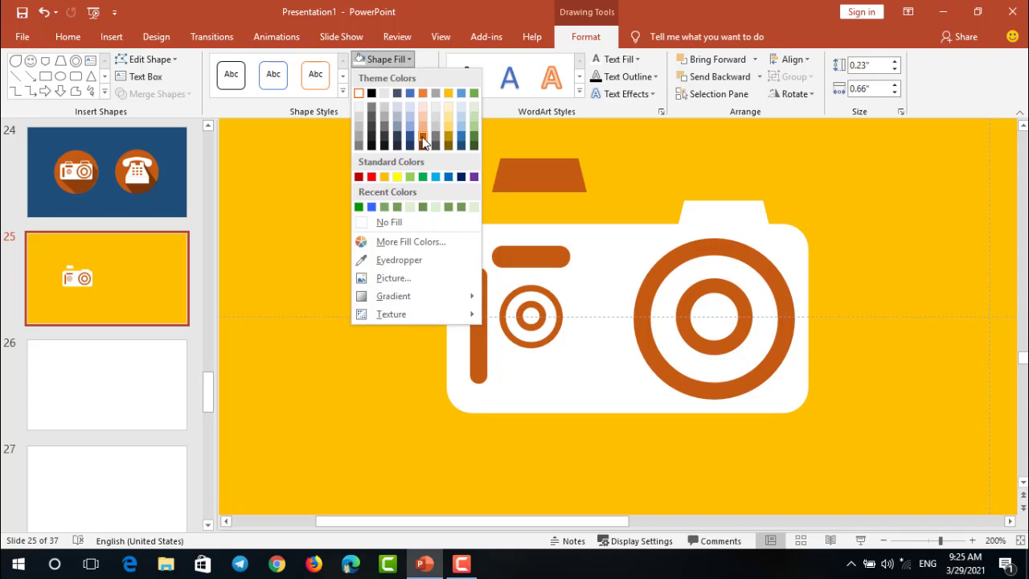
left_click(424, 141)
left_click_drag(537, 183, 723, 231)
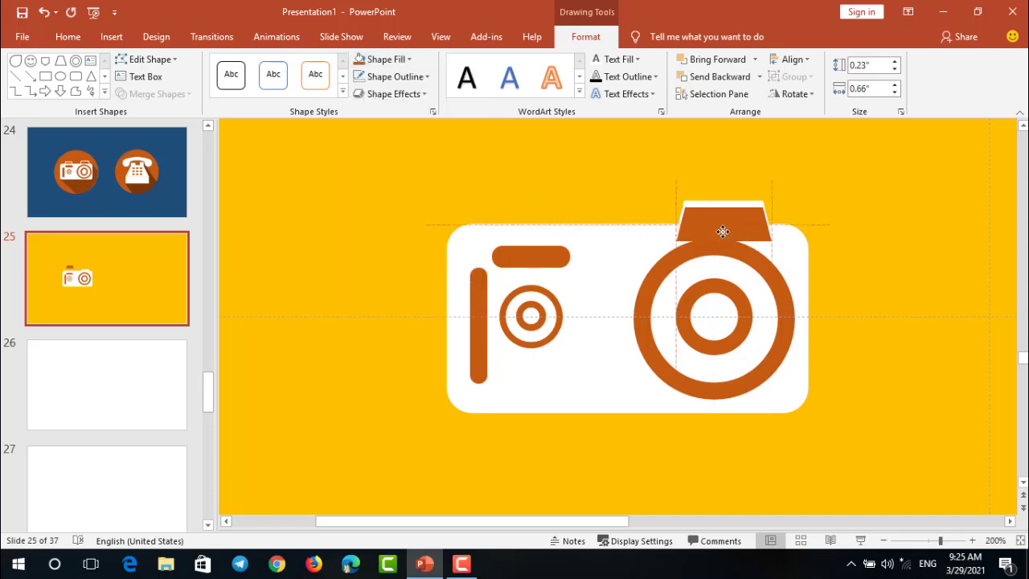
key("Escape")
mouse_move(650, 161)
left_mouse_down()
mouse_move(619, 173)
mouse_move(734, 216)
left_mouse_up()
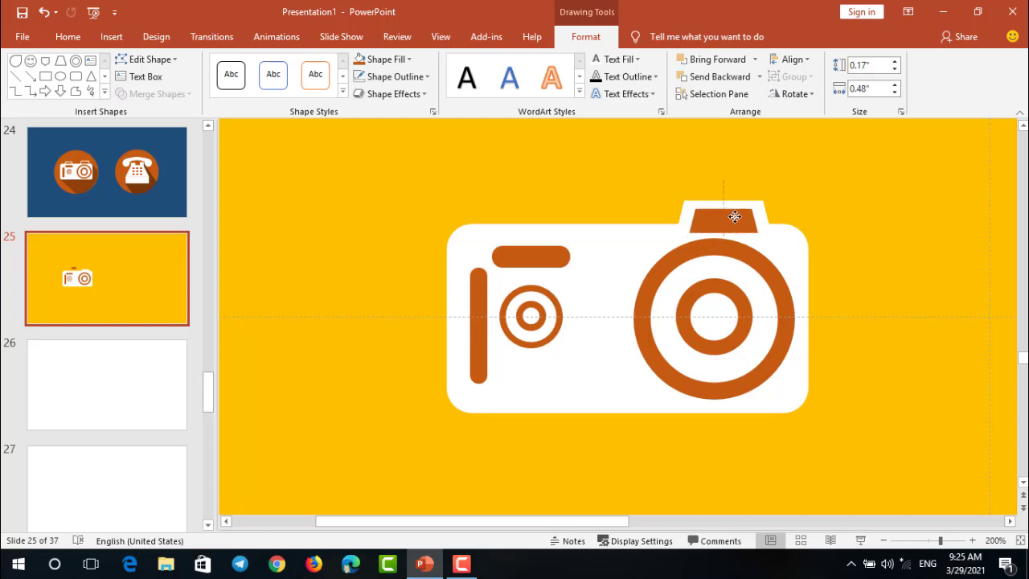
scroll(765, 198, "up", 5, "ctrl")
- Select the white bump and orange inset together, seat them on the camera top, and send them to back
left_click(684, 281, "shift")
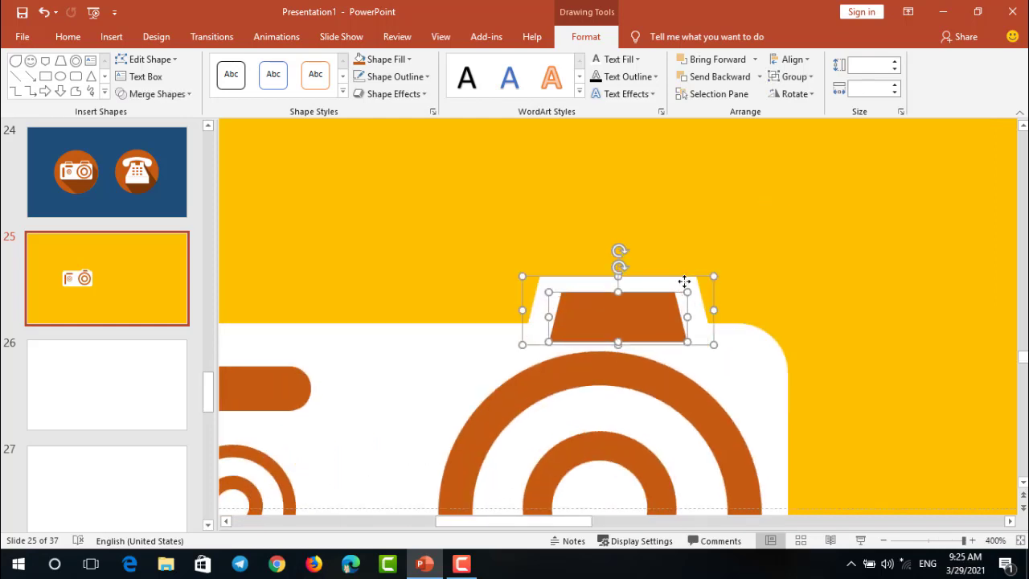
mouse_move(655, 314)
left_mouse_down()
mouse_move(653, 266)
mouse_move(665, 274)
mouse_move(654, 273)
left_mouse_up()
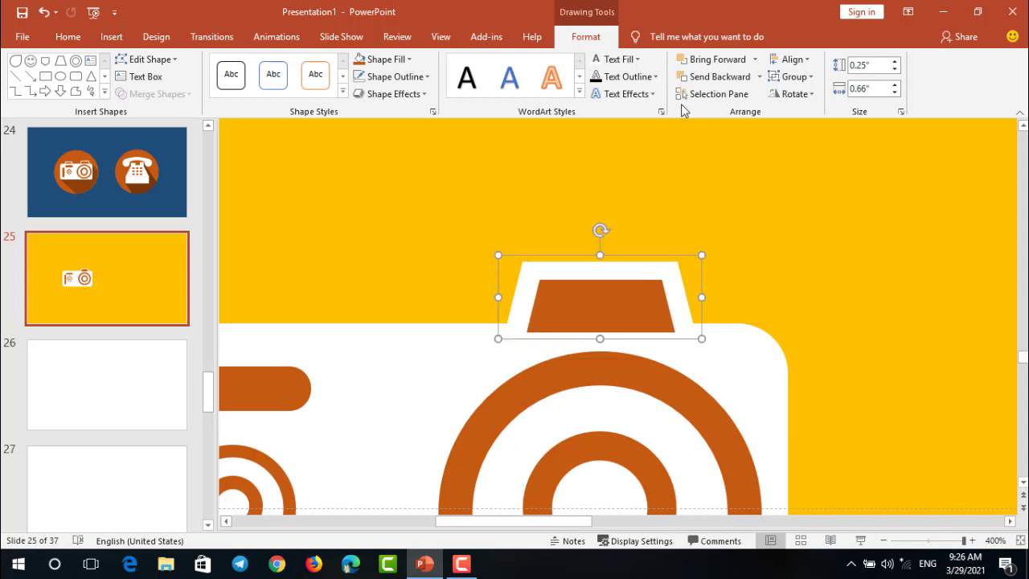
left_click(759, 77)
left_click(746, 110)
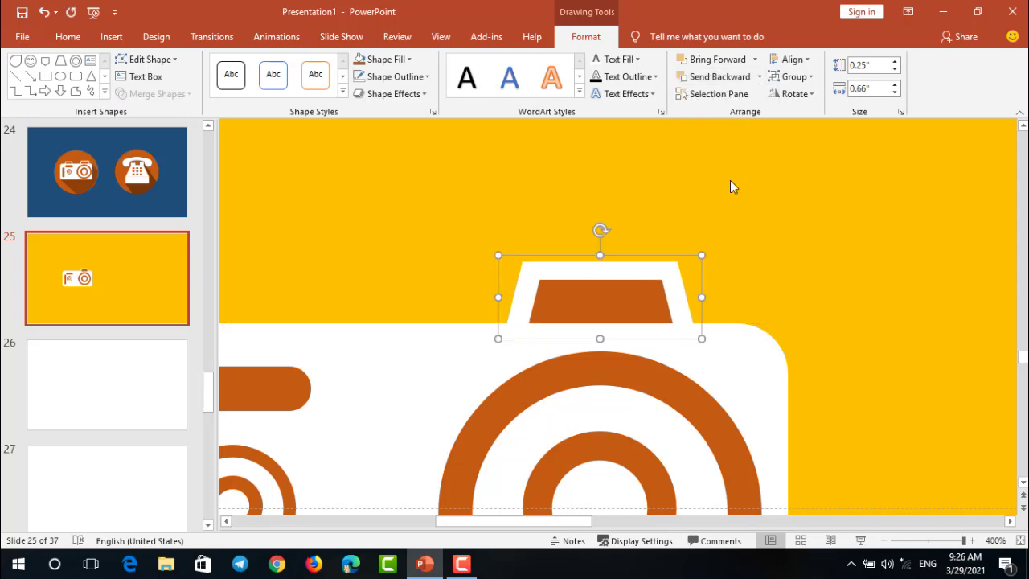
- Place a second bump above the small lens and line it up with the camera top
scroll(635, 325, "down", 5, "ctrl")
left_click_drag(508, 301, 481, 313)
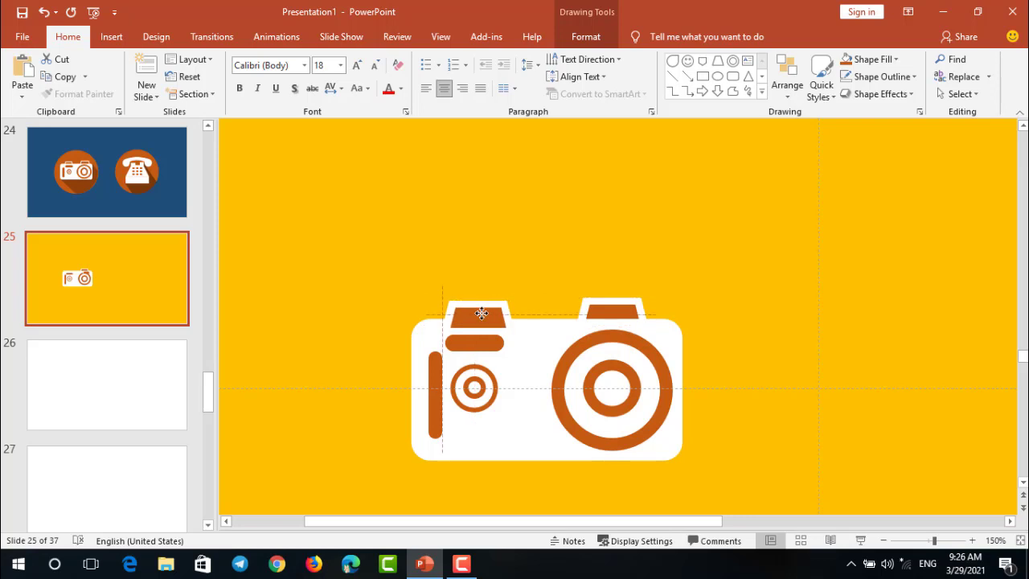
scroll(482, 313, "up", 5, "ctrl")
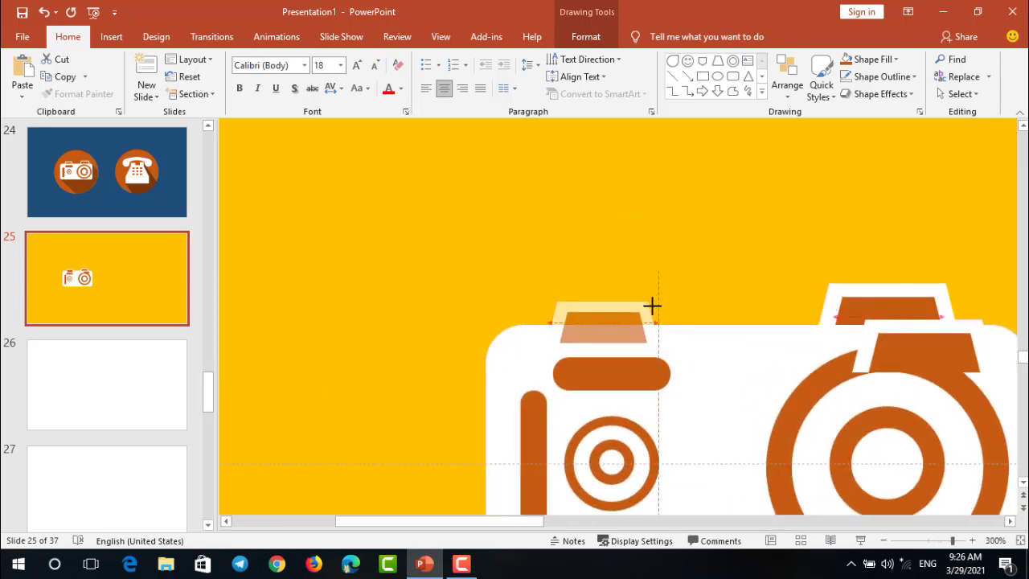
mouse_move(630, 312)
left_mouse_down()
mouse_move(620, 324)
mouse_move(637, 309)
left_mouse_up()
left_click(787, 89)
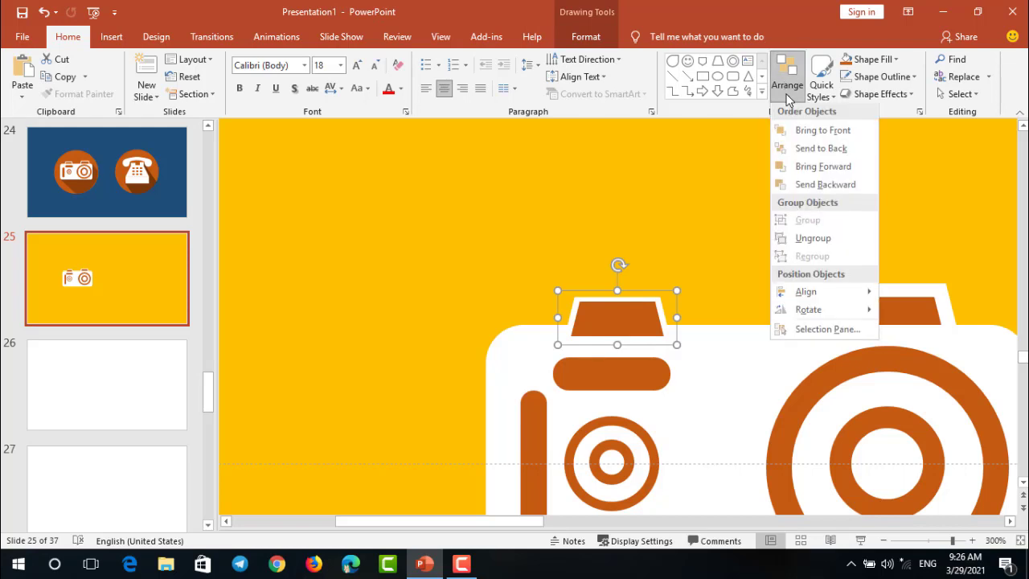
- Send the left bump to the back, behind the camera body, and check its placement
left_click(814, 147)
left_click(713, 188)
scroll(713, 188, "down", 6, "ctrl")
scroll(695, 196, "up", 1, "ctrl")
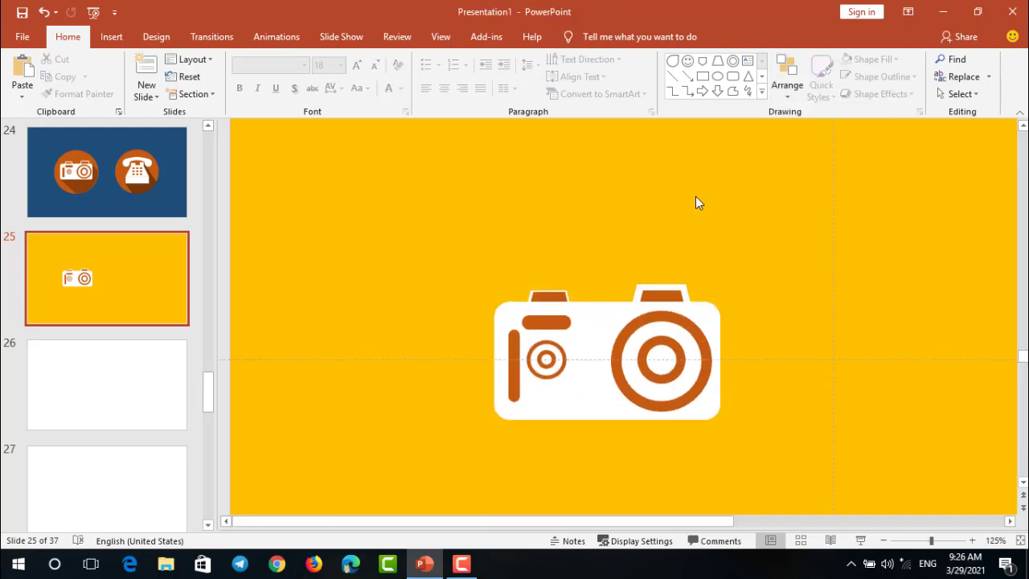
scroll(599, 264, "up", 3, "ctrl")
scroll(600, 269, "up", 2, "ctrl")
scroll(386, 247, "up", 4, "ctrl")
left_click(386, 247)
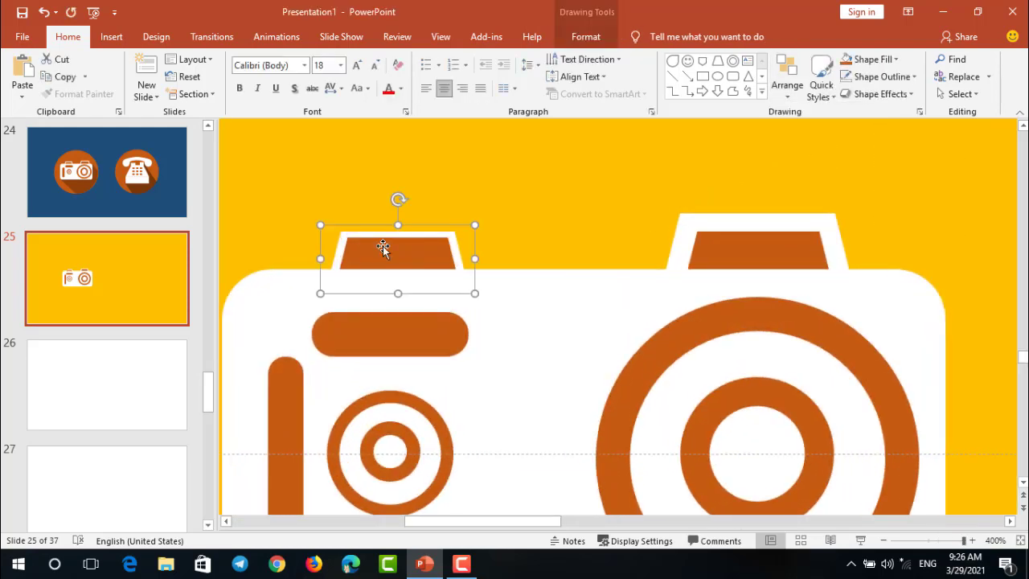
left_click(482, 189)
left_click(416, 249)
left_click(607, 234)
scroll(607, 234, "down", 5, "ctrl")
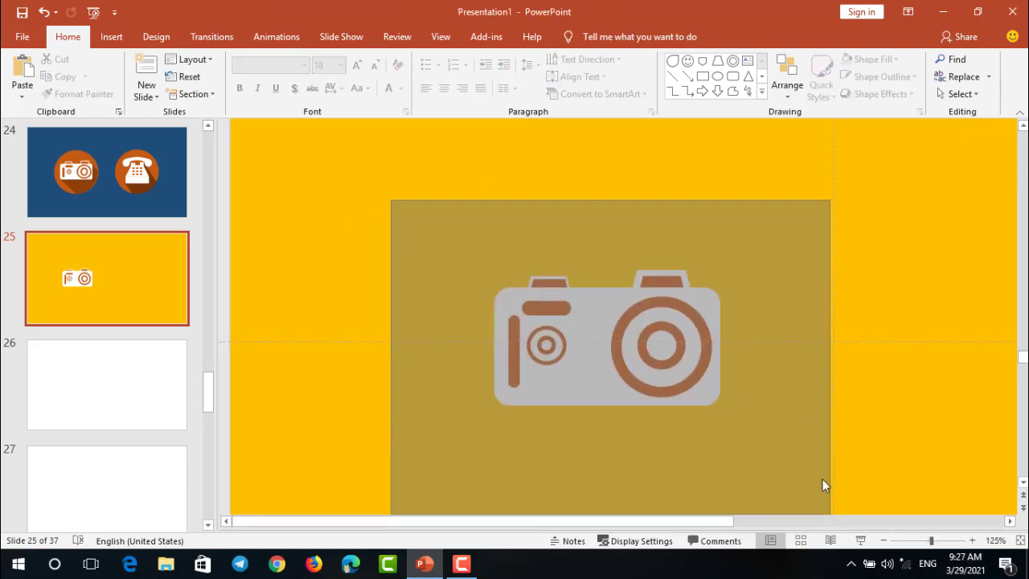
- Group all the camera shapes with Ctrl+G and drag the group up-left
left_click_drag(390, 214, 801, 433)
key("ctrl+g")
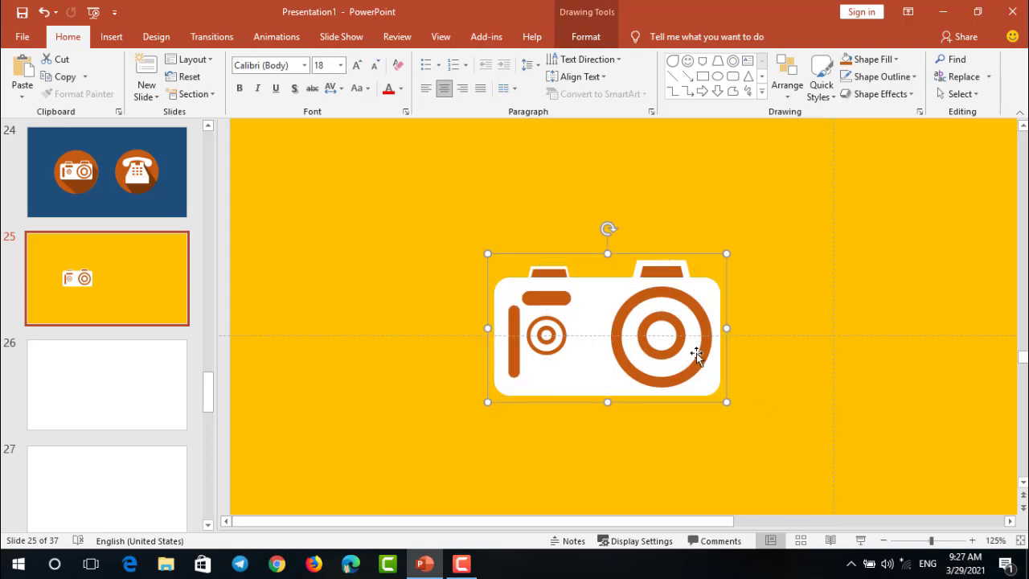
scroll(499, 296, "down", 5, "ctrl")
left_click_drag(485, 306, 476, 235)
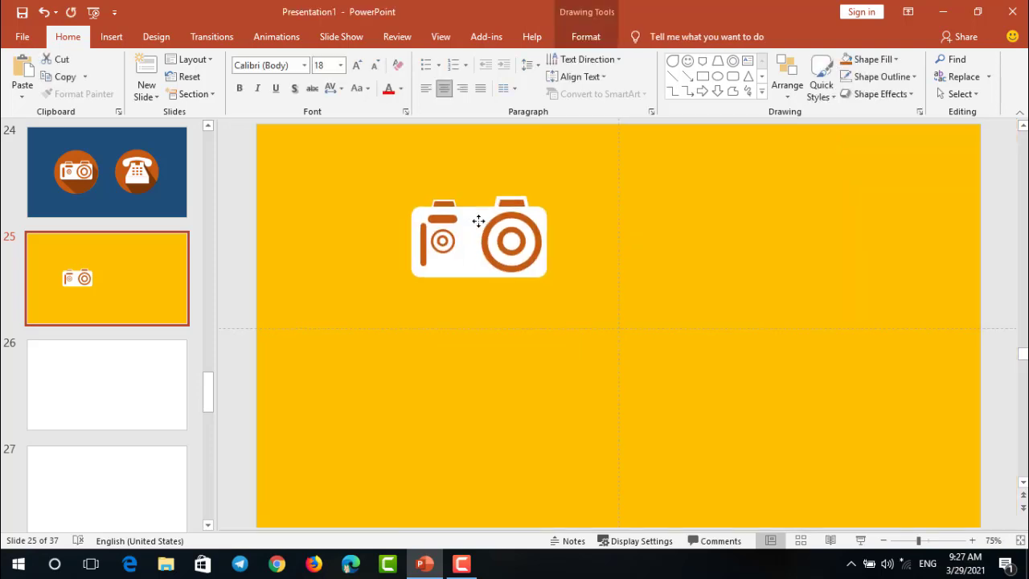
scroll(571, 186, "up", 3, "ctrl")
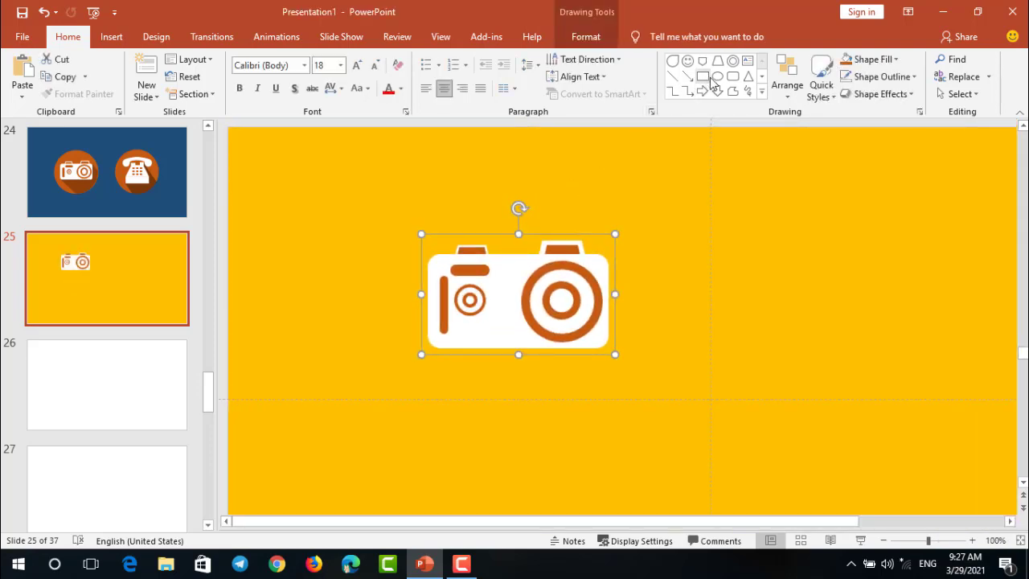
- Draw a 3.05" circle overlapping the camera's right side and fill it dark orange
left_click_drag(645, 166, 849, 386)
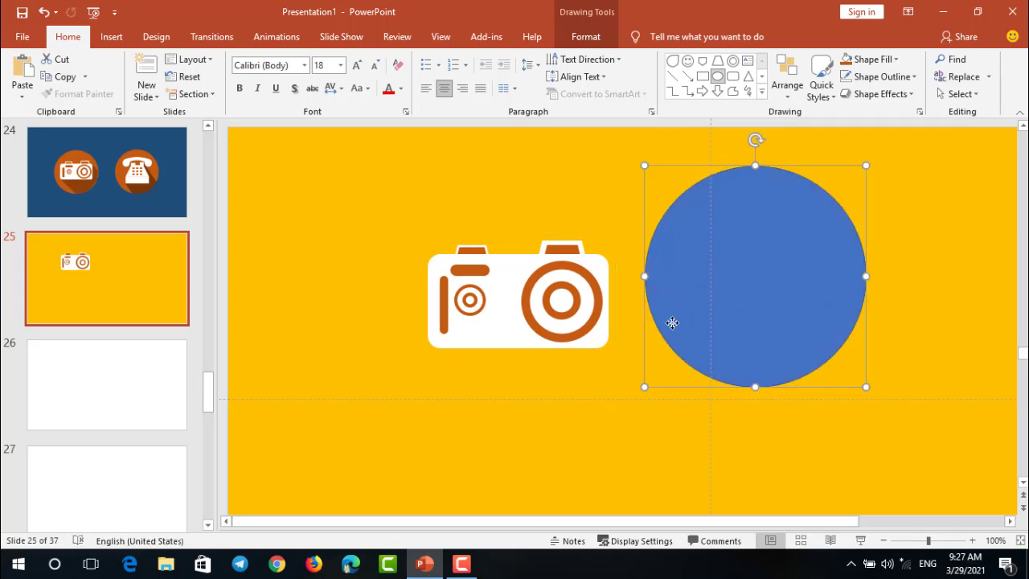
left_click_drag(673, 322, 586, 315)
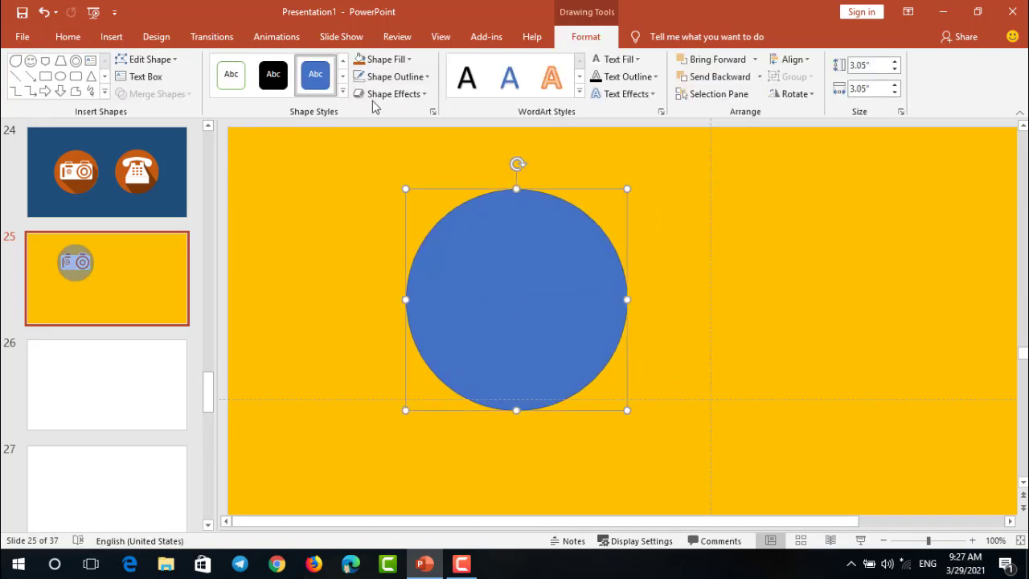
left_click(359, 62)
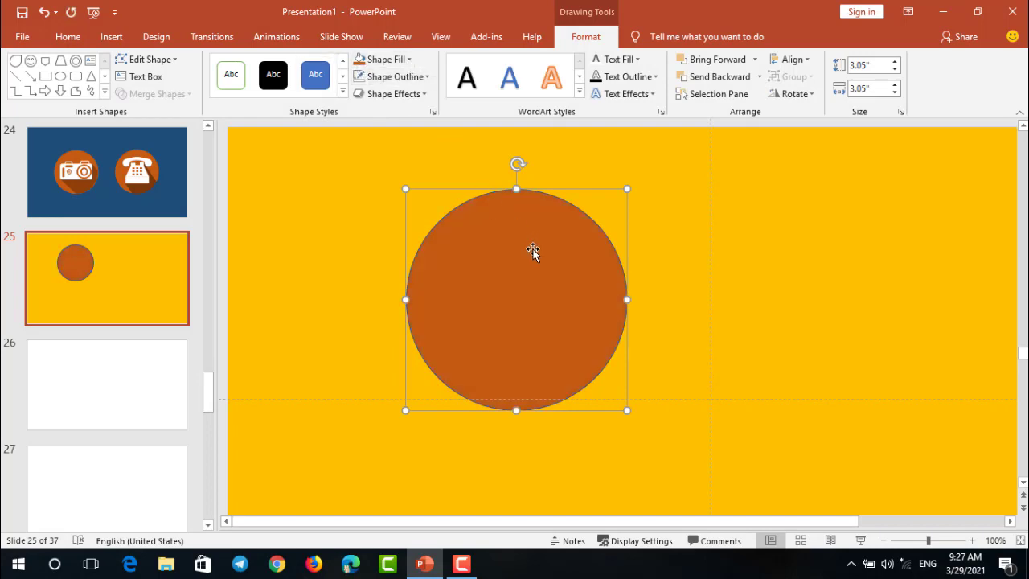
left_click_drag(534, 248, 644, 249)
- Remove the circle's outline, send it to the back, and centre it behind the camera at 3.52"
left_click(358, 78)
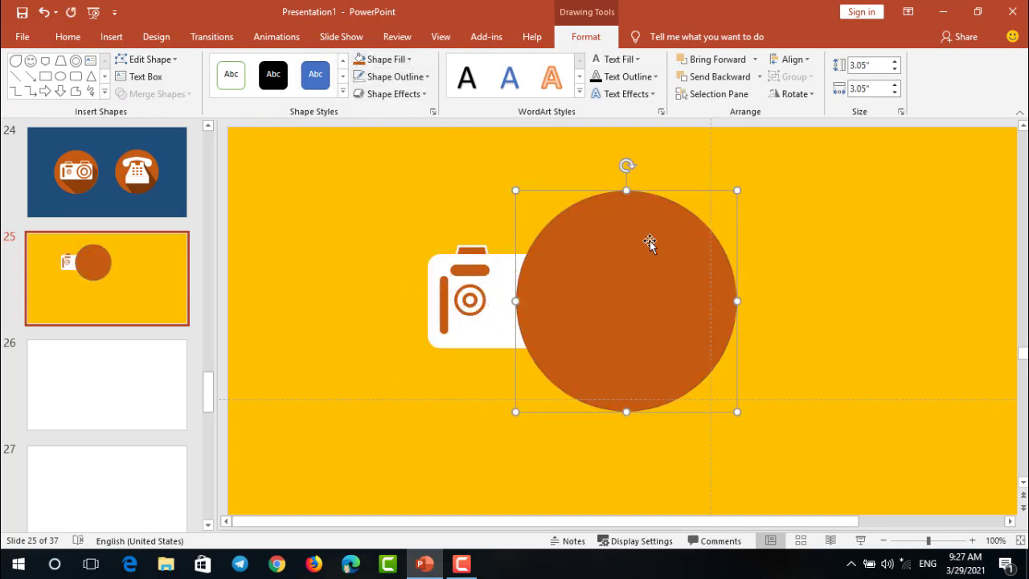
left_click(758, 77)
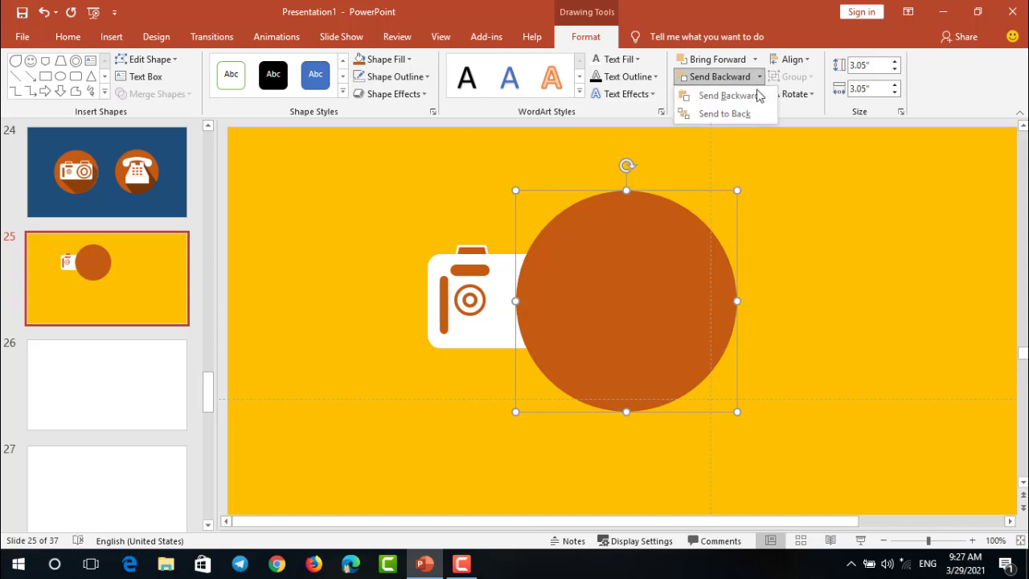
left_click(743, 117)
left_click_drag(666, 246, 562, 241)
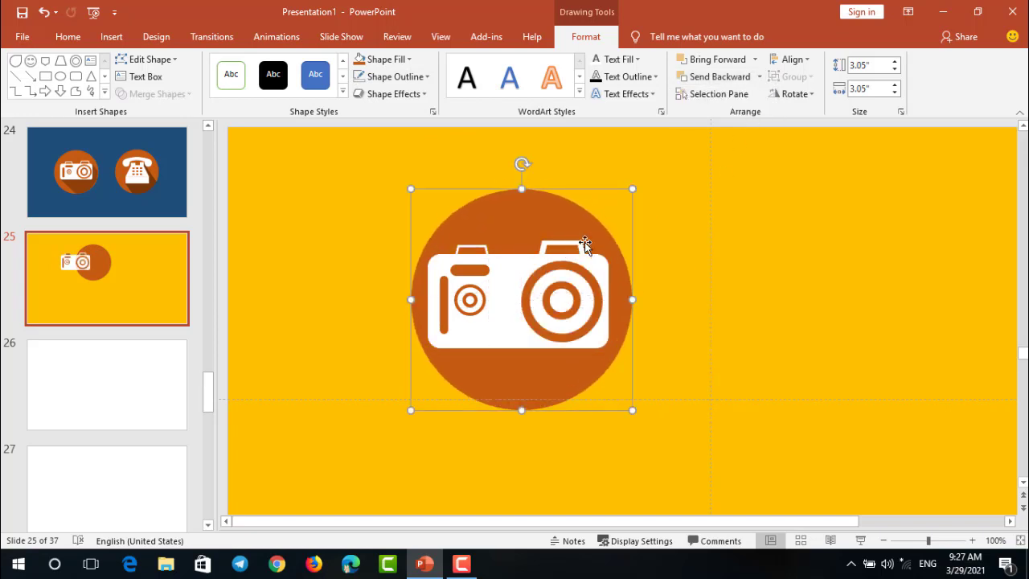
left_click_drag(632, 185, 648, 172)
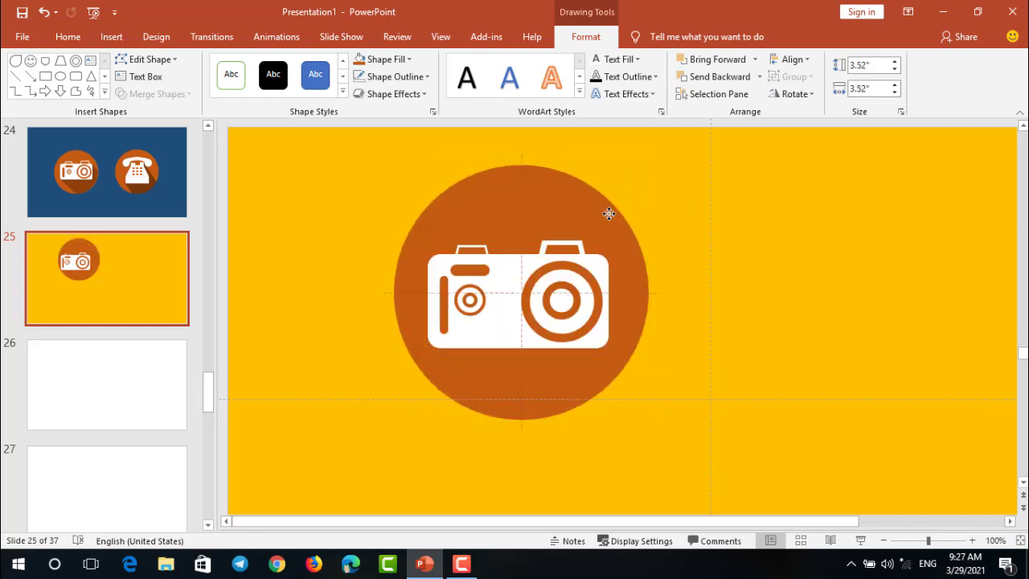
left_click_drag(608, 212, 606, 218)
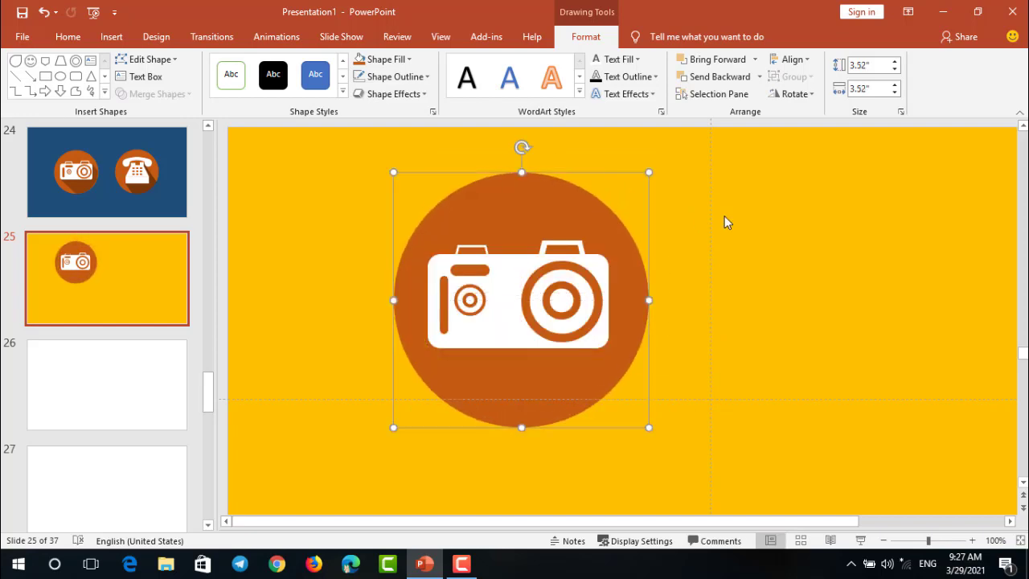
- Select the circle and camera together and place a copy of the pair to the right
scroll(724, 215, "down", 3, "ctrl")
left_click(379, 156)
mouse_move(379, 157)
left_mouse_down()
mouse_move(672, 384)
mouse_move(659, 373)
left_mouse_up()
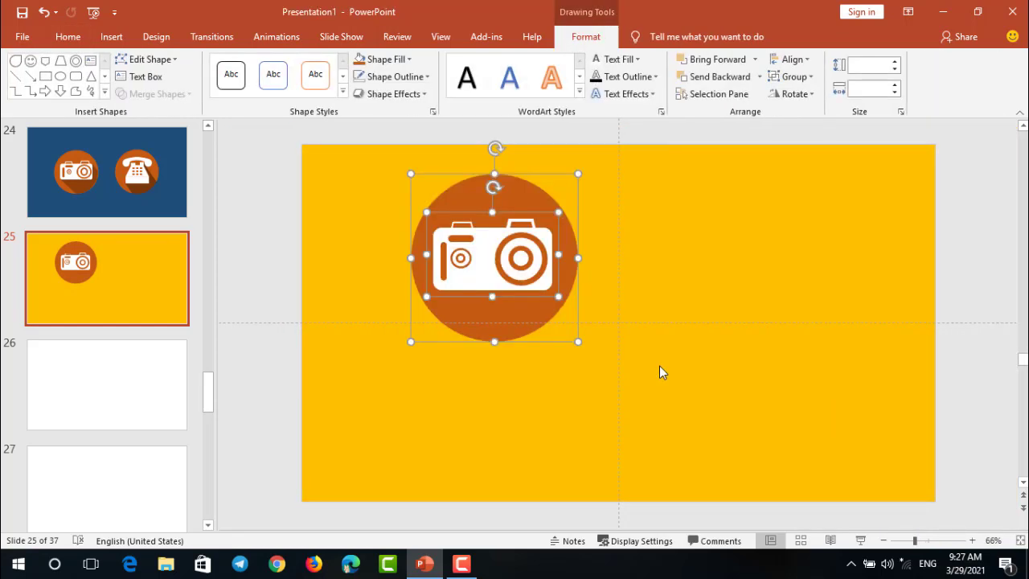
left_click_drag(518, 261, 723, 271, "ctrl")
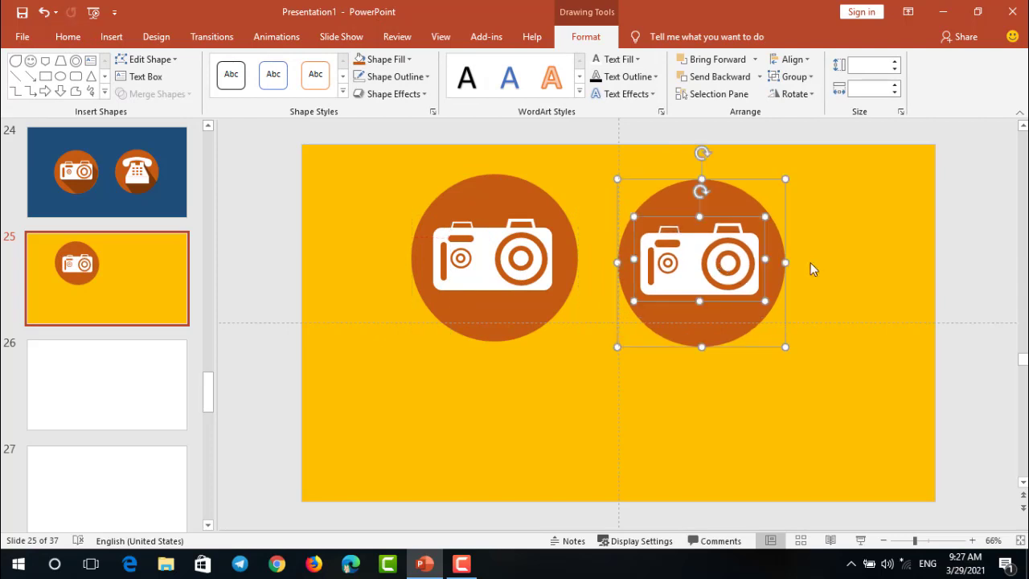
scroll(849, 234, "up", 3, "ctrl")
left_click(832, 233)
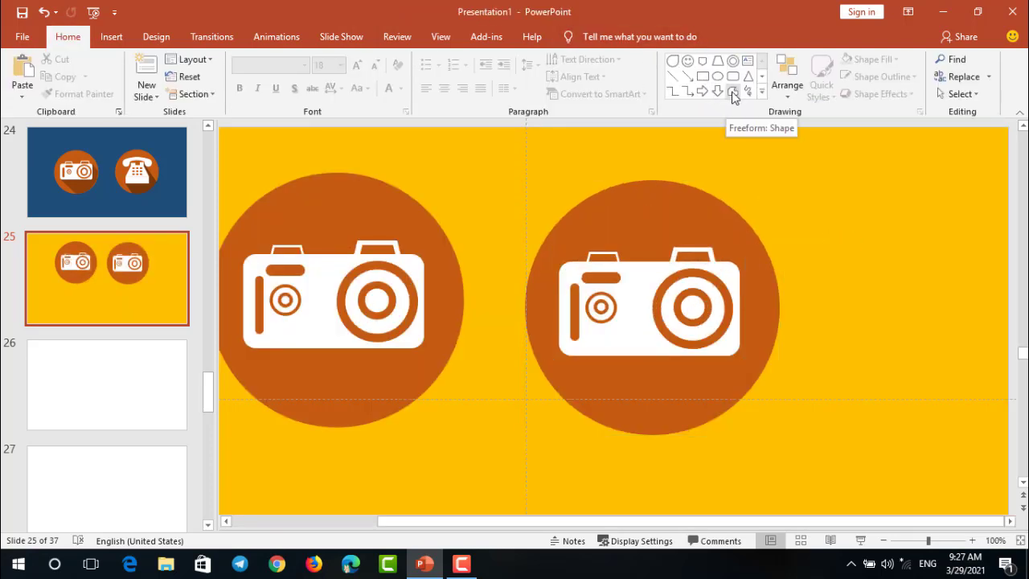
- Draw a freeform shadow polygon over the right camera, then delete that white camera
left_click(733, 94)
scroll(734, 265, "up", 5)
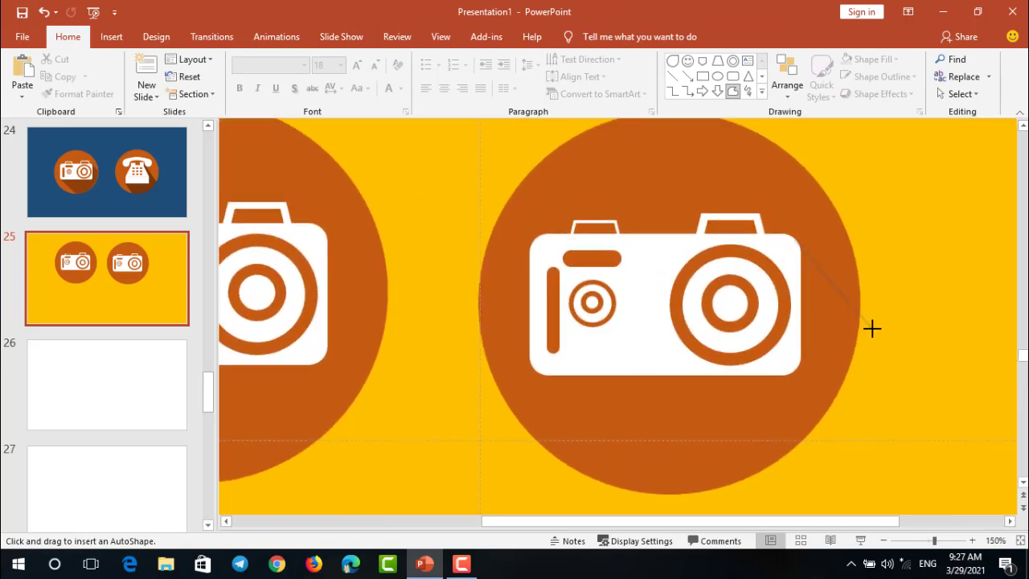
left_click_drag(863, 410, 530, 365)
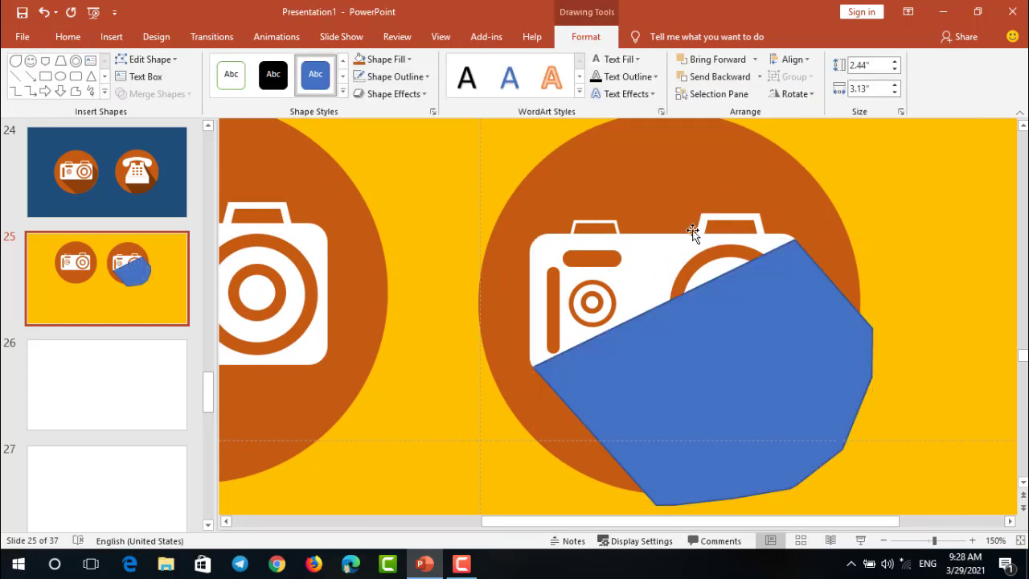
left_click(641, 246)
key("Delete")
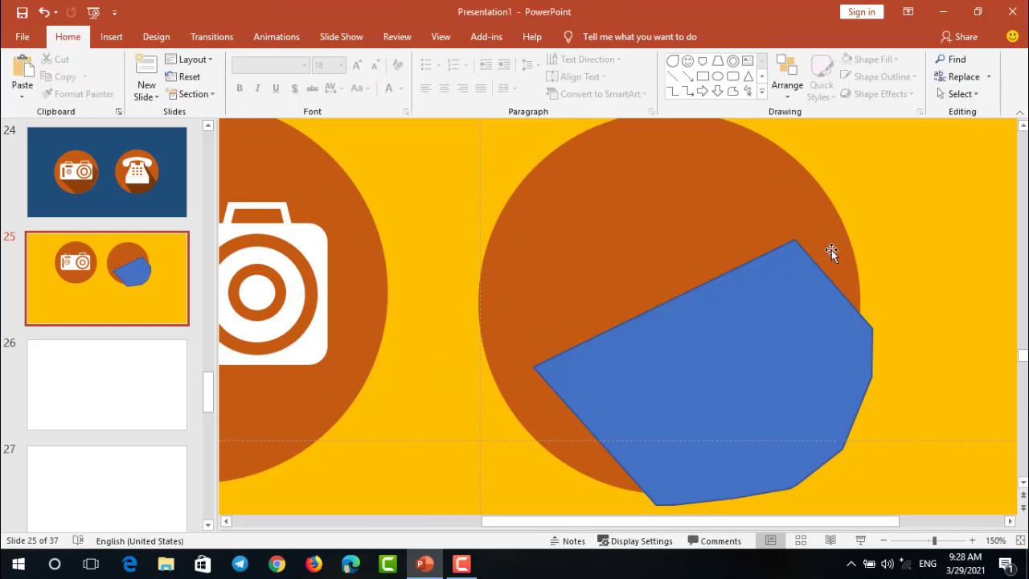
- Select the right orange circle together with the blue freeform
scroll(832, 250, "down", 7)
left_click(748, 201)
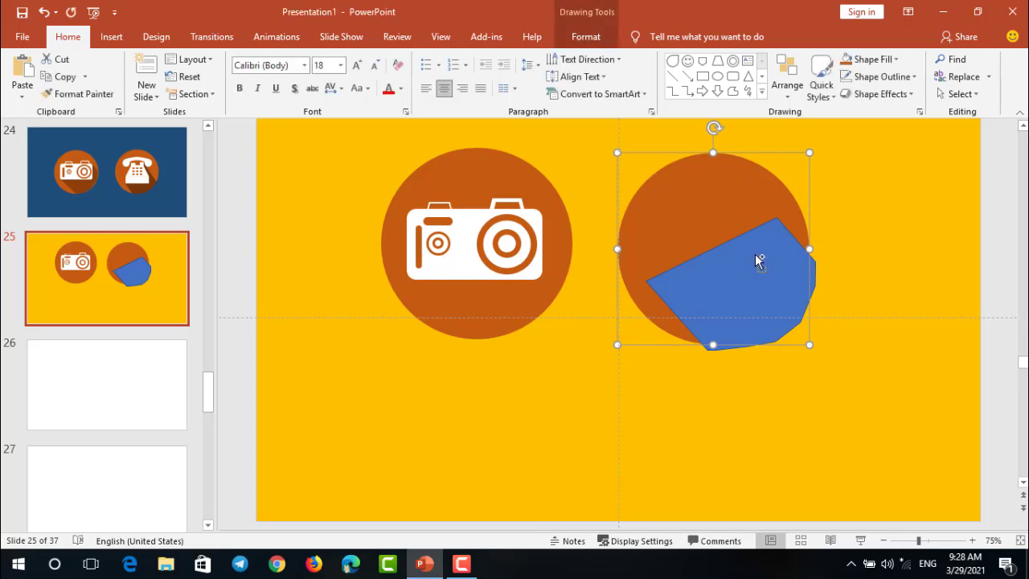
left_click(756, 254, "shift")
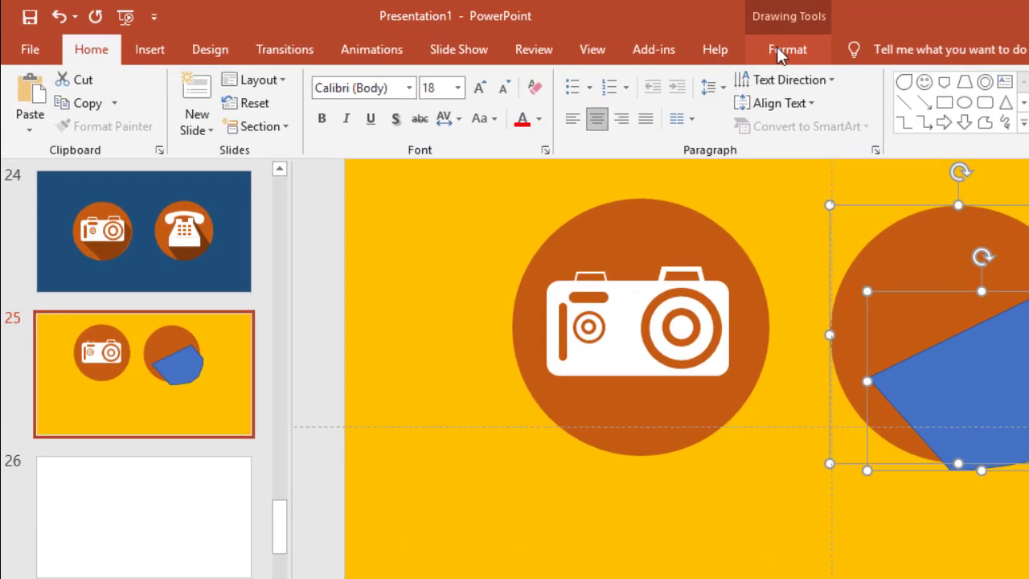
left_click(586, 36)
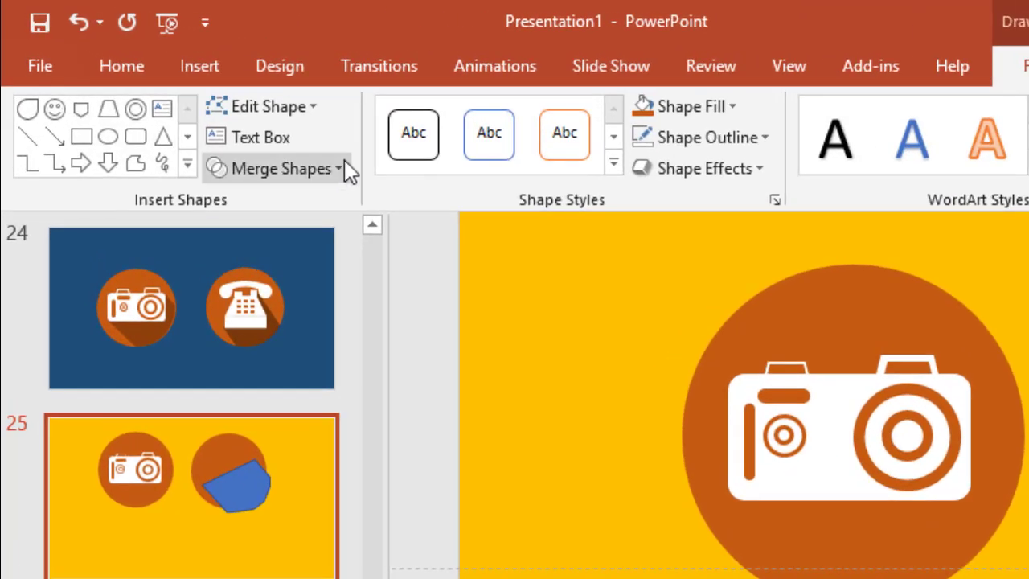
- Fragment the right circle with the freeform using Merge Shapes > Fragment
left_click(344, 169)
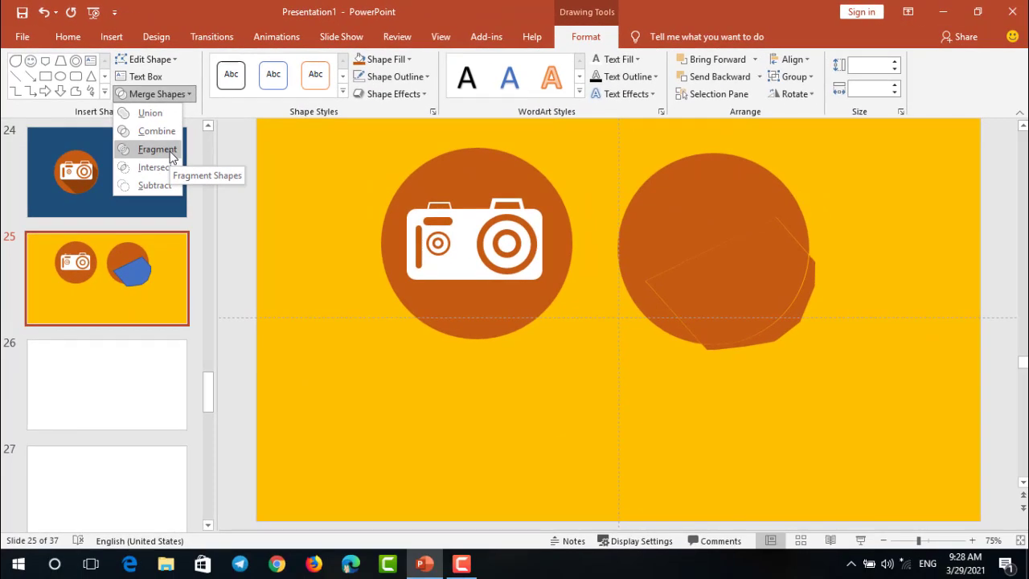
left_click(171, 157)
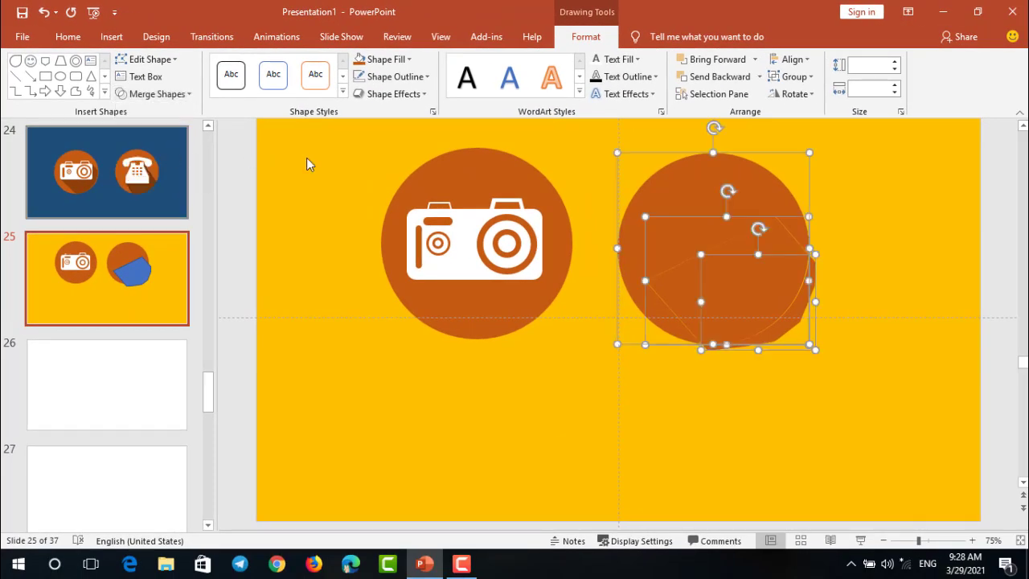
left_click(937, 251)
- Delete the leftover fragments, keeping only the orange wedge, and nudge it slightly left
left_click(808, 299)
double_click(808, 298)
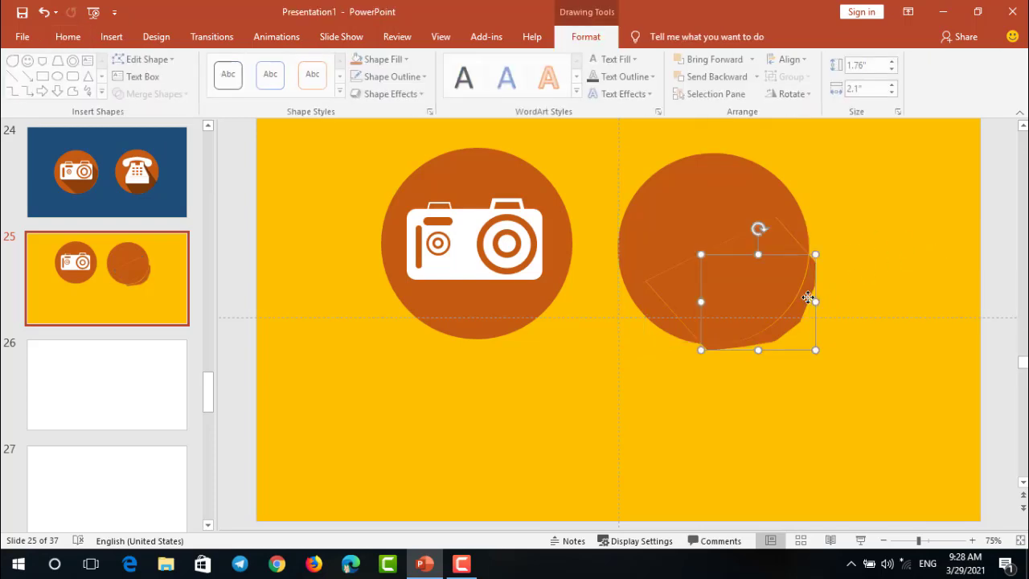
key("Delete")
left_click(732, 250)
key("Delete")
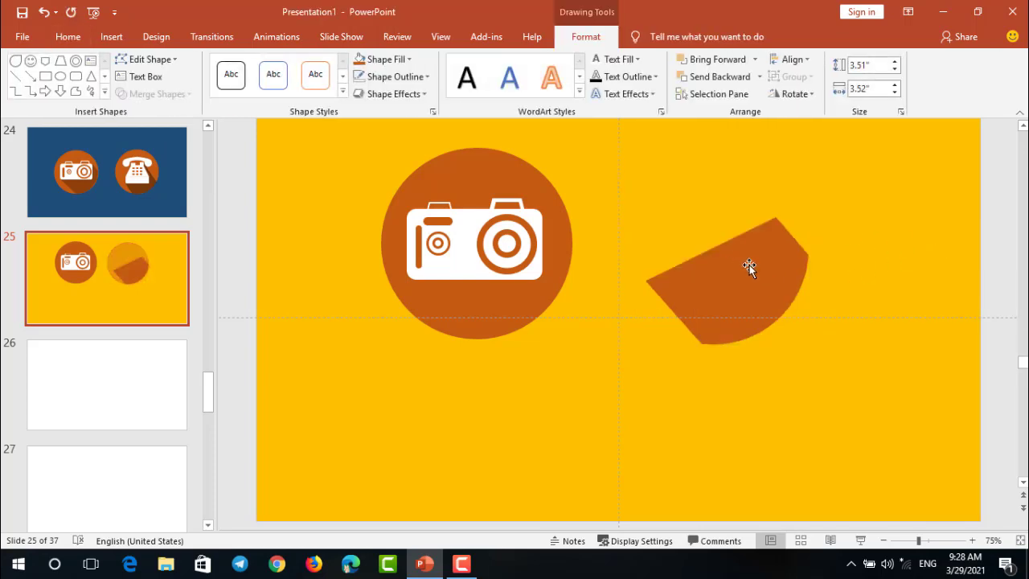
left_click_drag(712, 273, 675, 274)
left_click(586, 36)
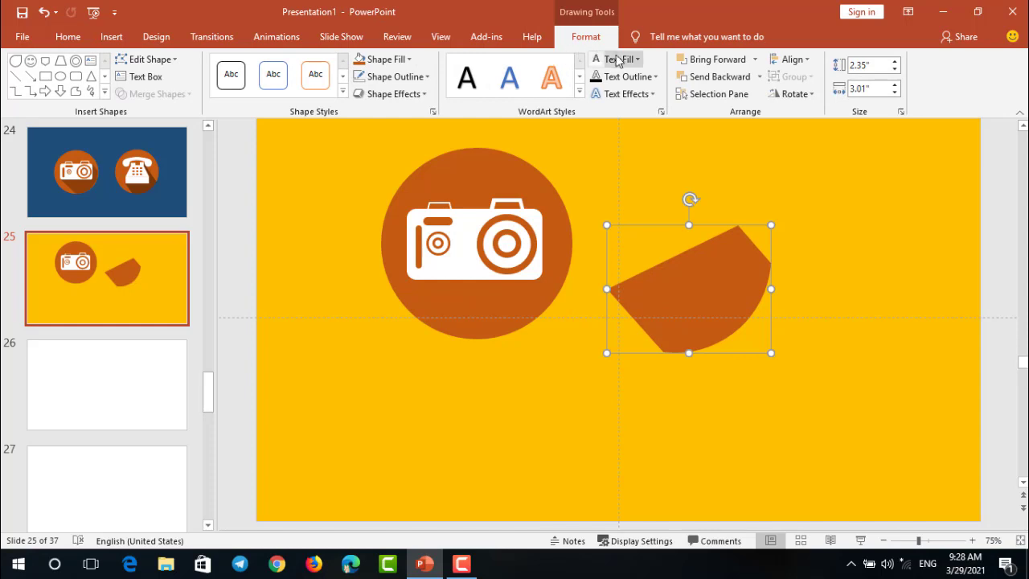
- Fill the wedge black at 82% transparency and move it onto the camera circle
left_click(408, 60)
left_click(371, 94)
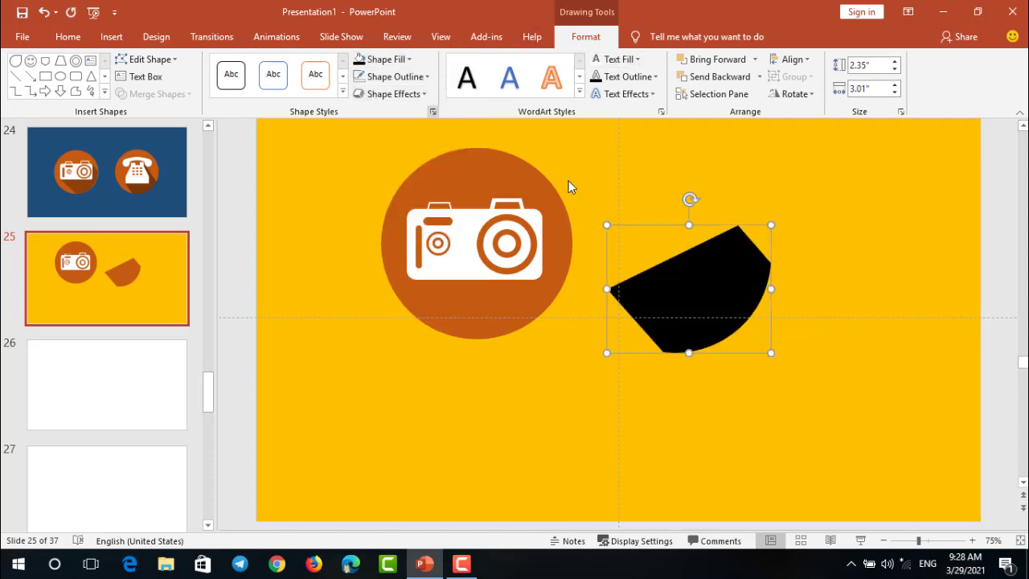
right_click(698, 311)
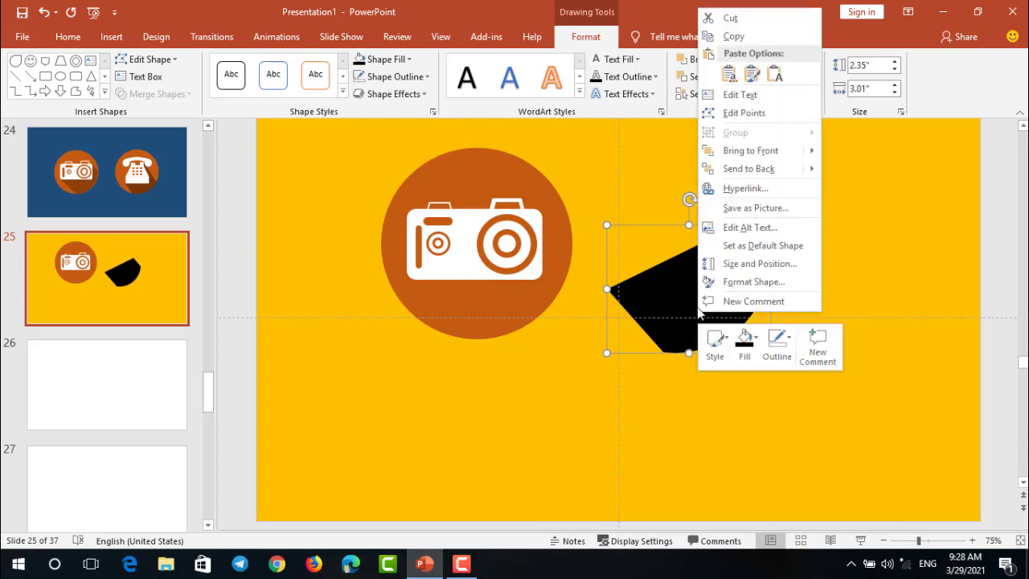
left_click(734, 280)
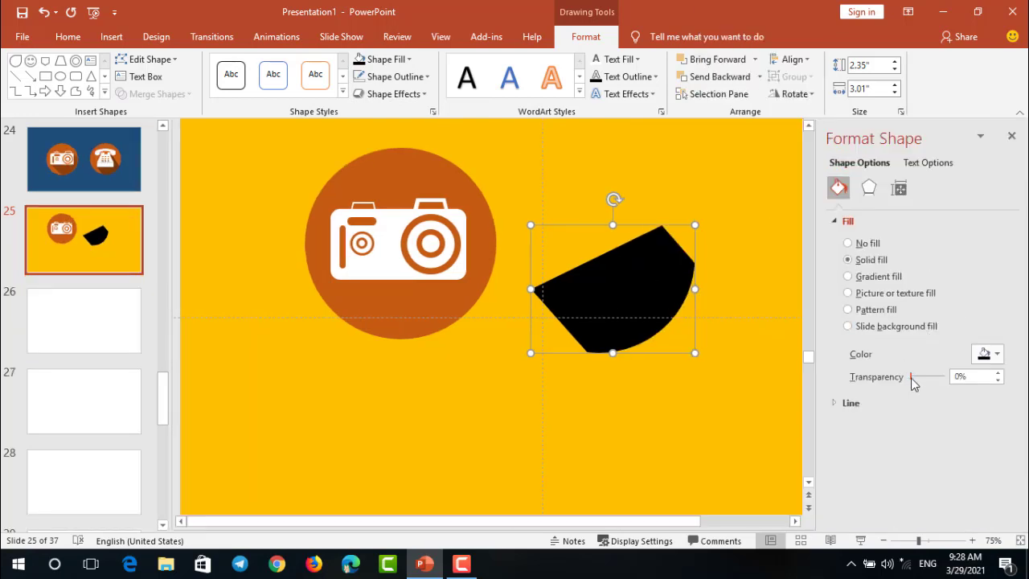
left_click_drag(912, 378, 939, 384)
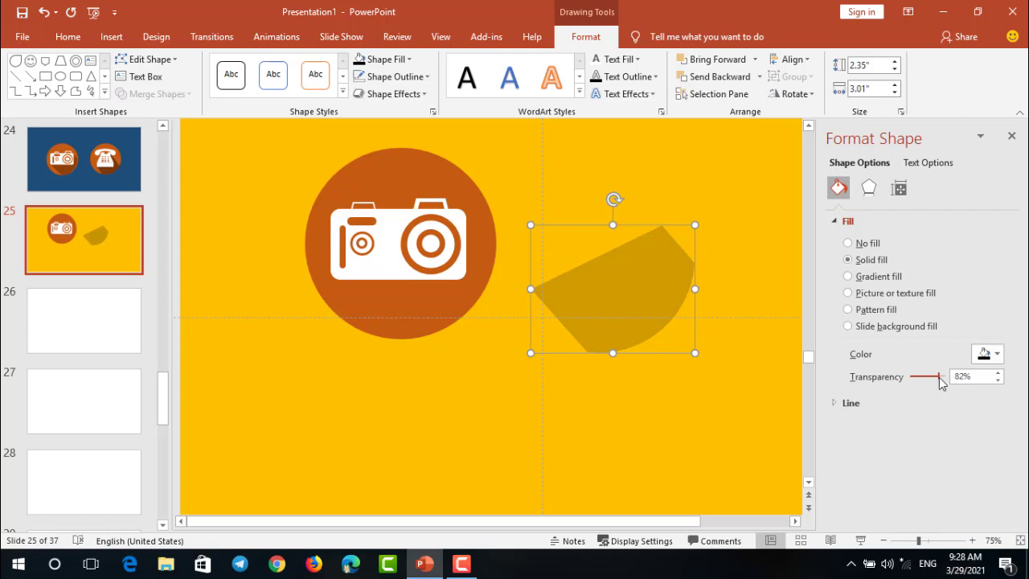
left_click_drag(687, 291, 488, 278)
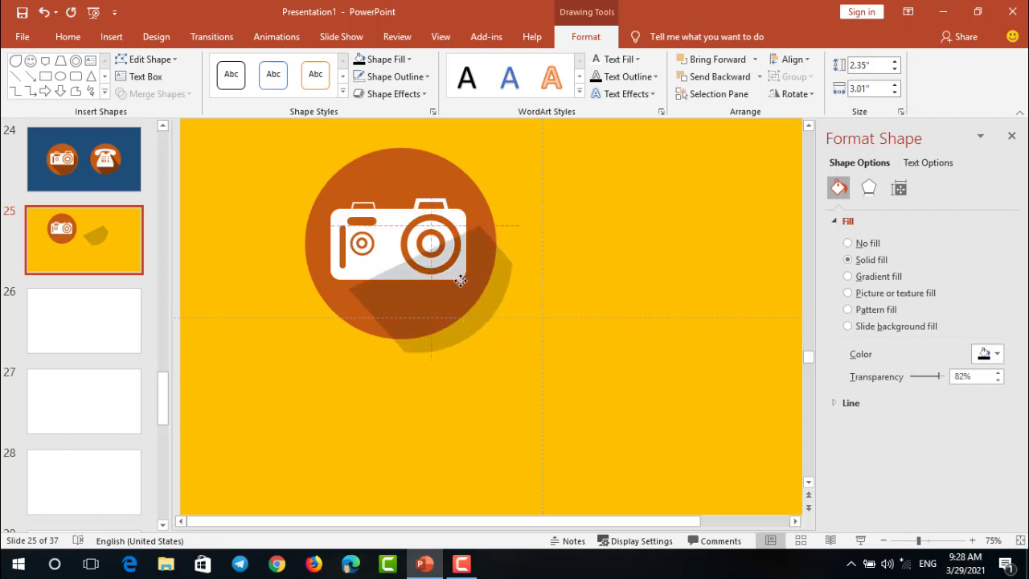
left_click(1012, 135)
scroll(506, 229, "up", 5)
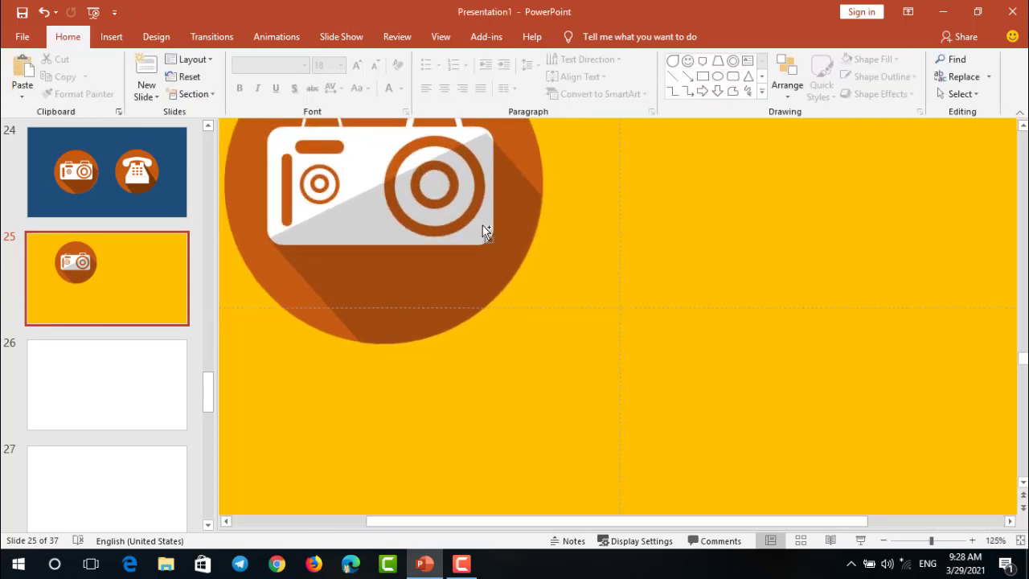
- Fine-tune the shadow's position beneath the camera
left_click(484, 229)
left_click_drag(485, 227, 484, 223)
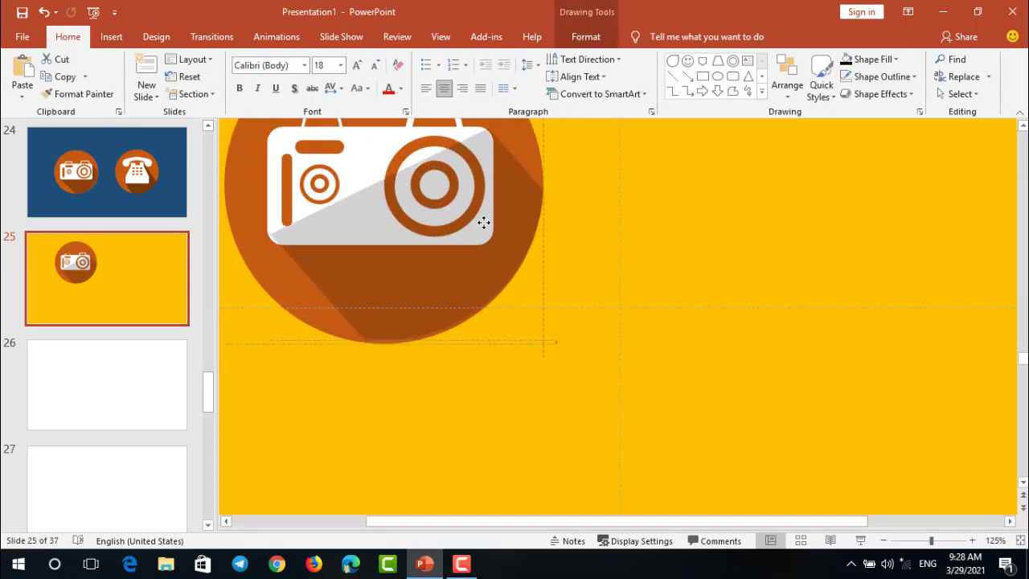
scroll(651, 127, "down", 5)
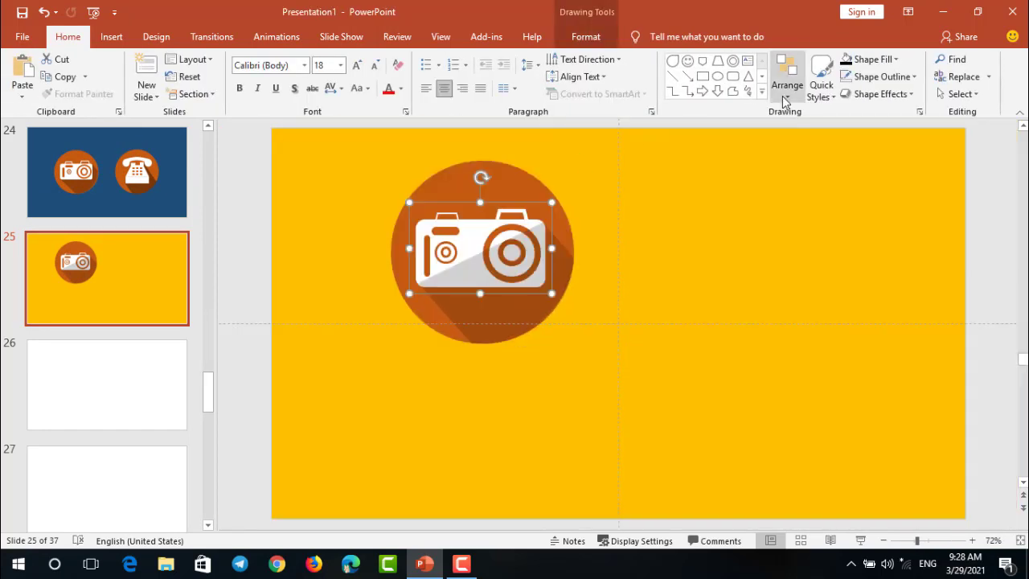
left_click(784, 88)
left_click(797, 140)
left_click(747, 173)
scroll(748, 173, "down", 1)
- Move the circle, shadow and camera together onto the left of the centre line, checking slide 24
left_click_drag(363, 142, 674, 414)
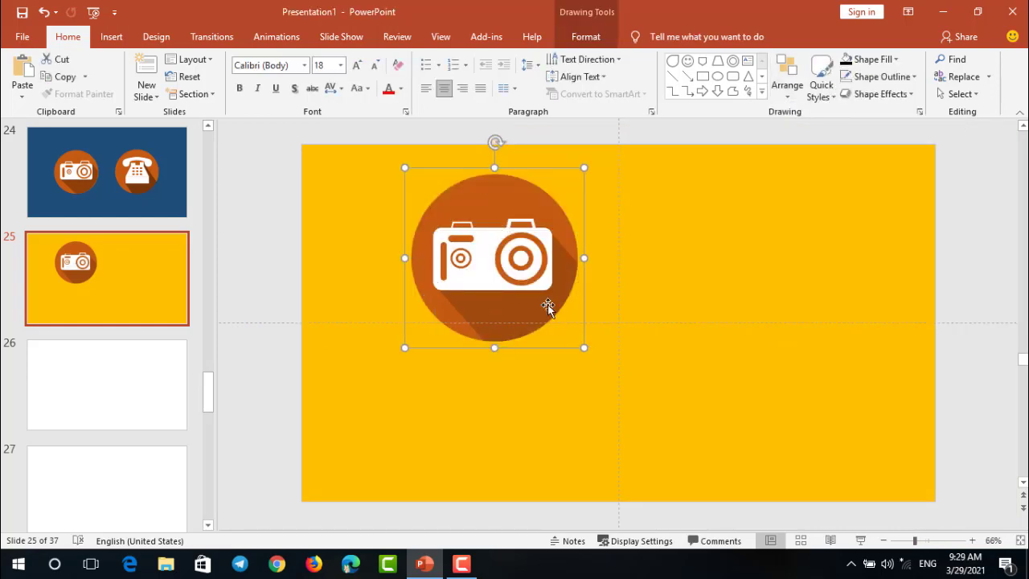
left_click_drag(516, 258, 473, 324)
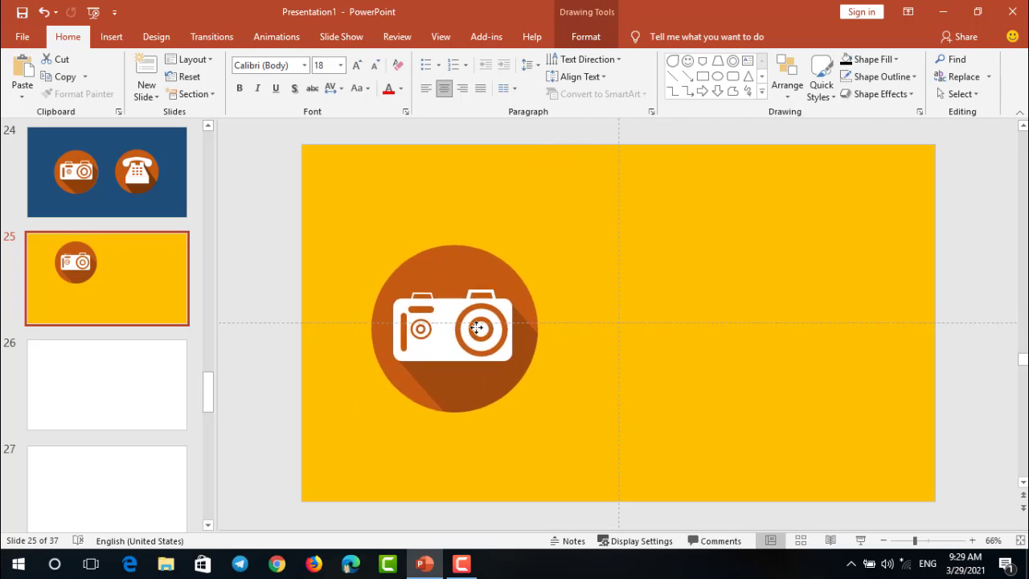
left_click_drag(473, 325, 479, 325)
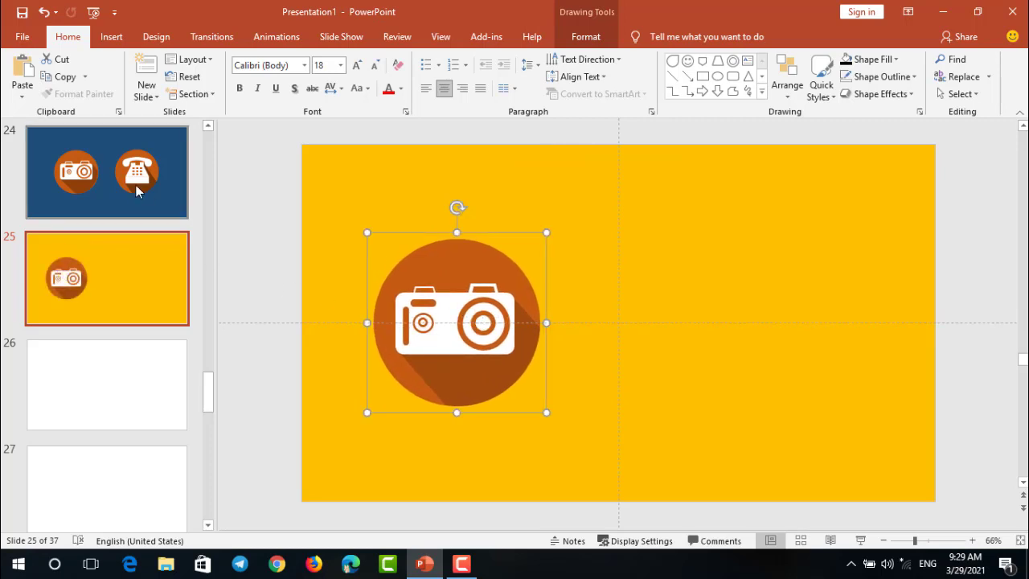
left_click(139, 189)
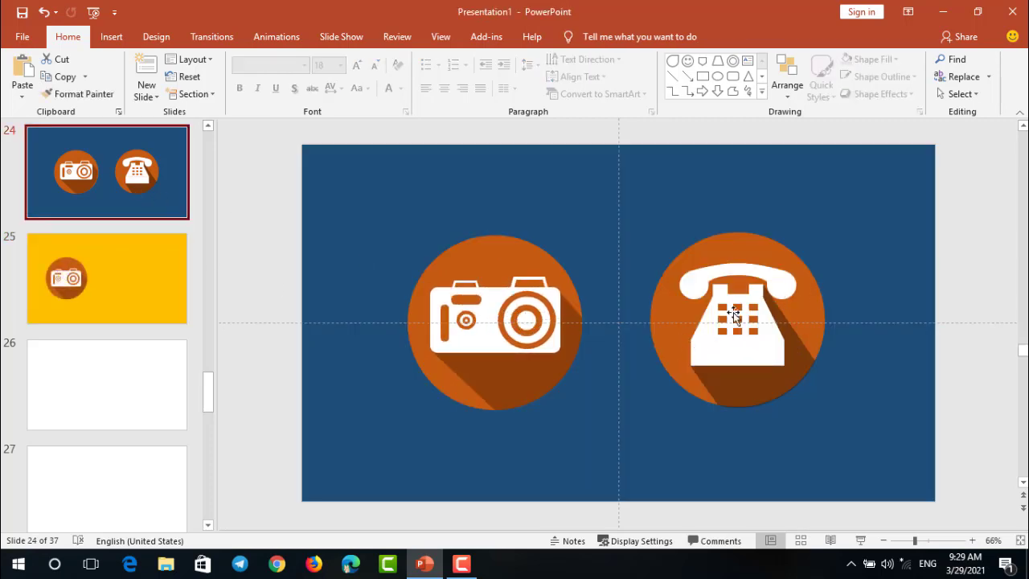
left_click(143, 261)
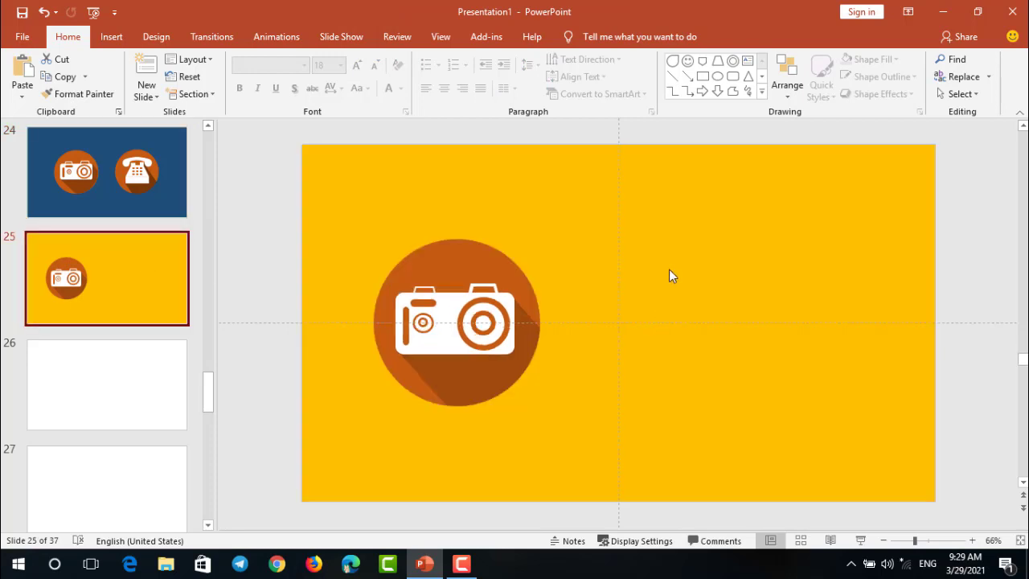
- Draw a blue rectangle near the slide centre and move the camera icon up-left
left_click(706, 78)
left_click_drag(644, 277, 731, 309)
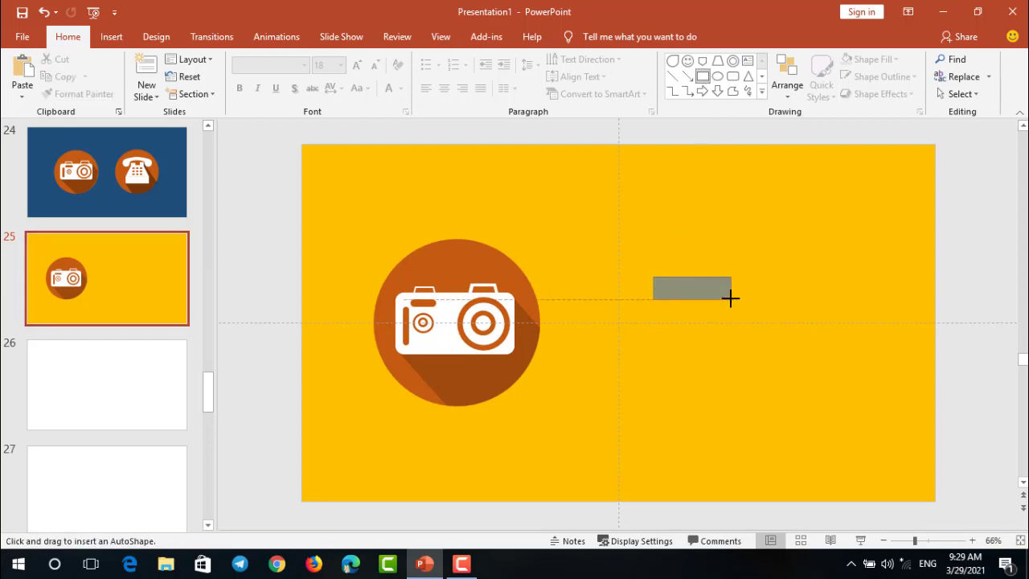
left_click_drag(438, 233, 416, 160)
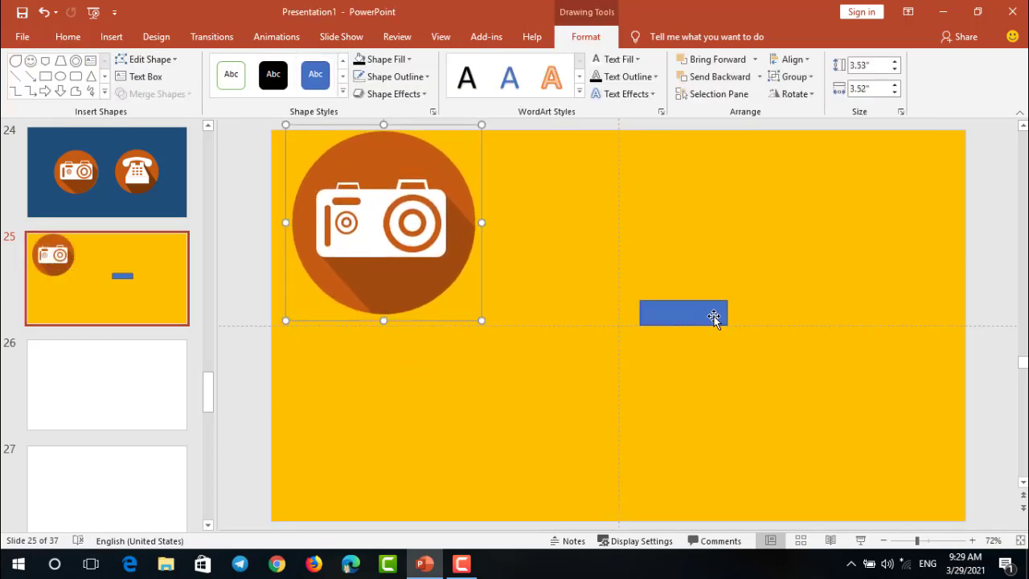
mouse_move(714, 312)
left_mouse_down()
mouse_move(650, 316)
mouse_move(620, 298)
left_mouse_up()
left_click(713, 242)
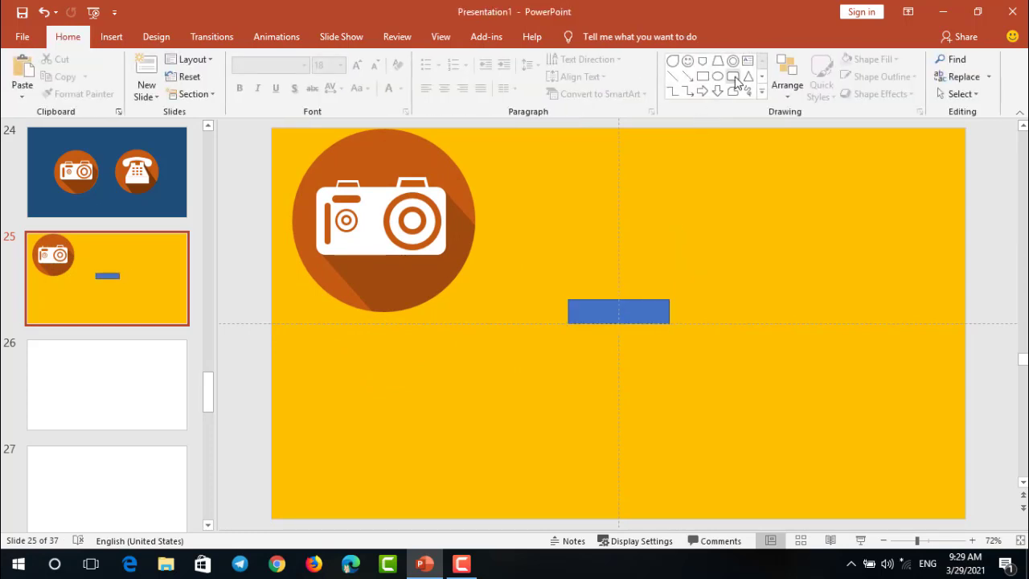
- Add a trapezoid seated on top of the blue rectangle, then view slide 24
left_click(762, 94)
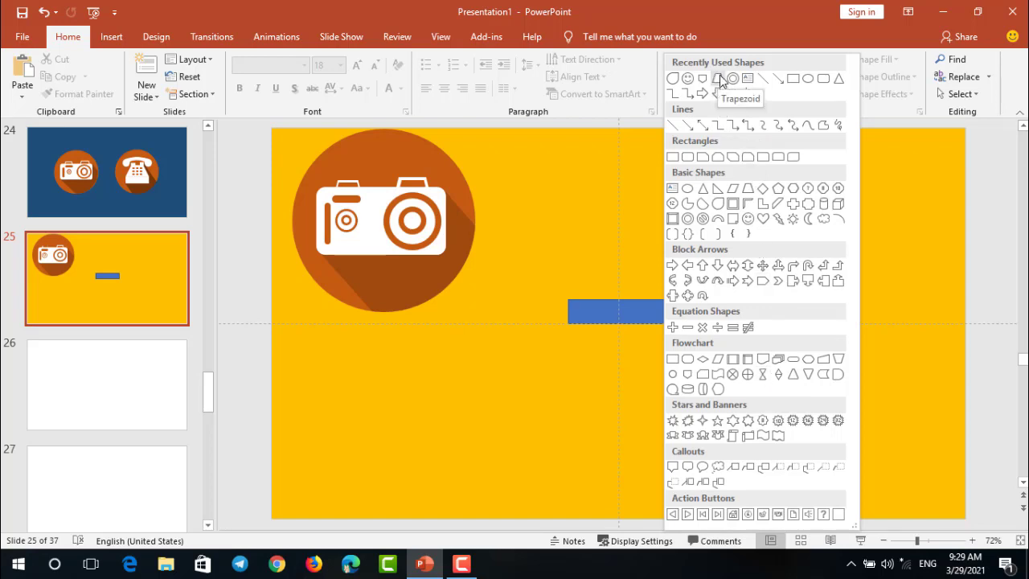
left_click(721, 81)
left_click_drag(568, 216, 616, 237)
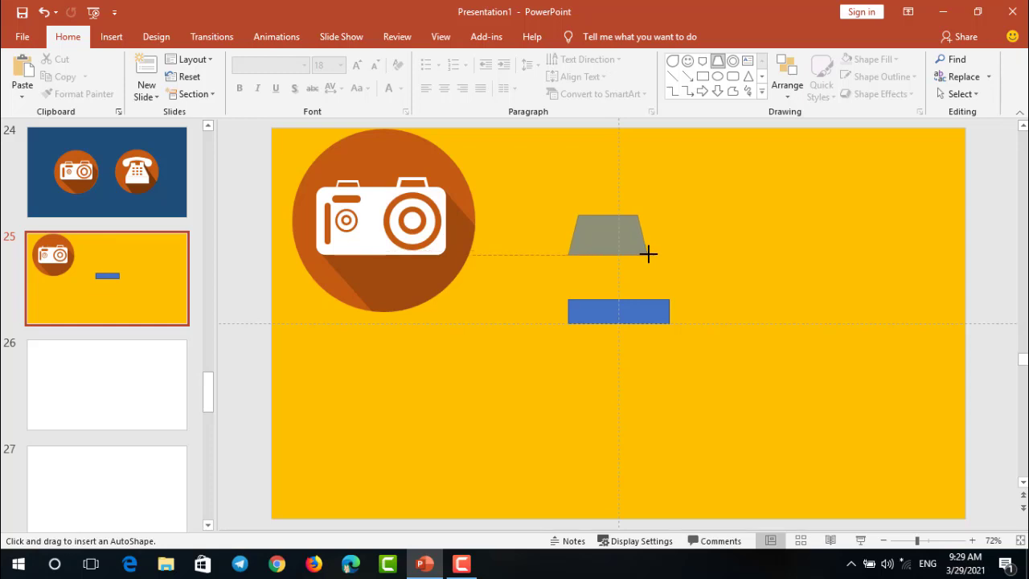
left_click_drag(641, 251, 648, 252)
scroll(648, 252, "up", 5)
left_click_drag(645, 308, 601, 315)
left_click(739, 315)
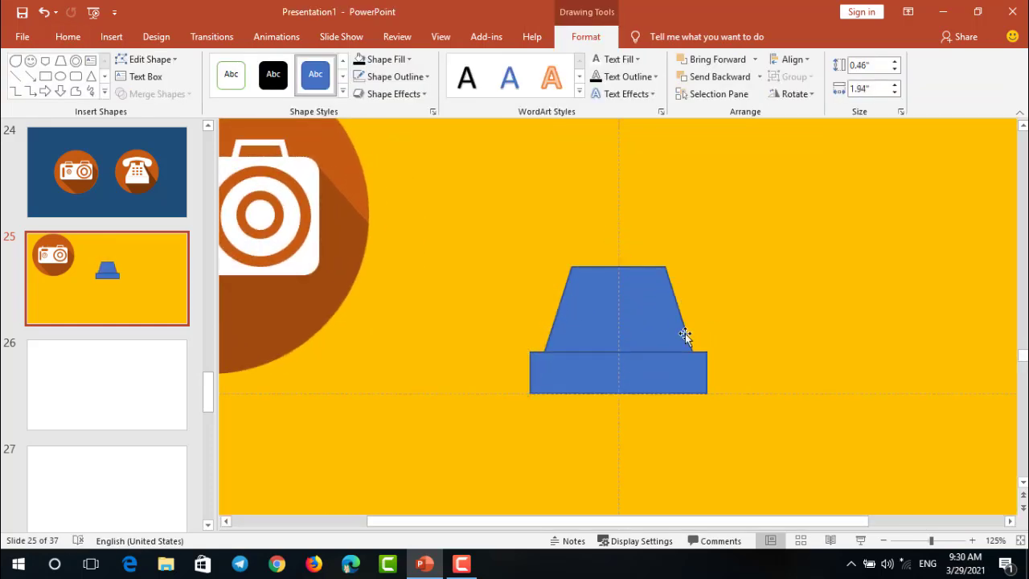
left_click(660, 315)
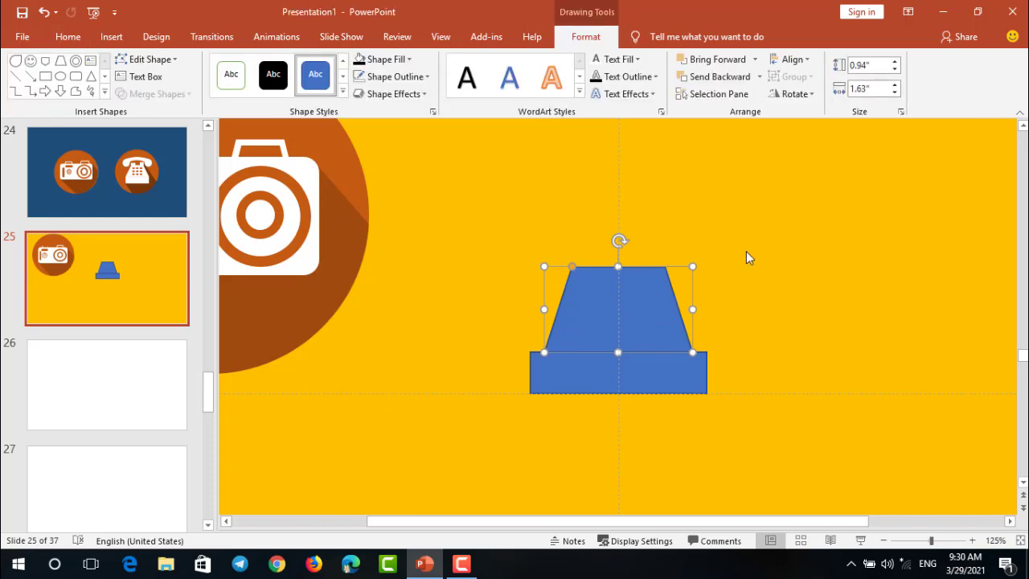
left_click(746, 251)
left_click(158, 177)
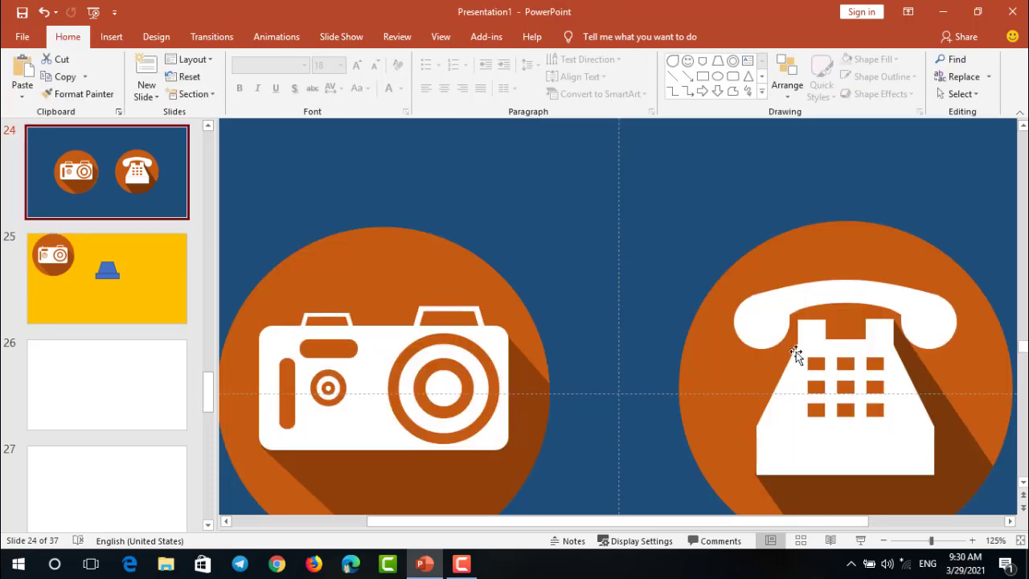
- Back on slide 25, draw a small orange square with no outline
key("Down")
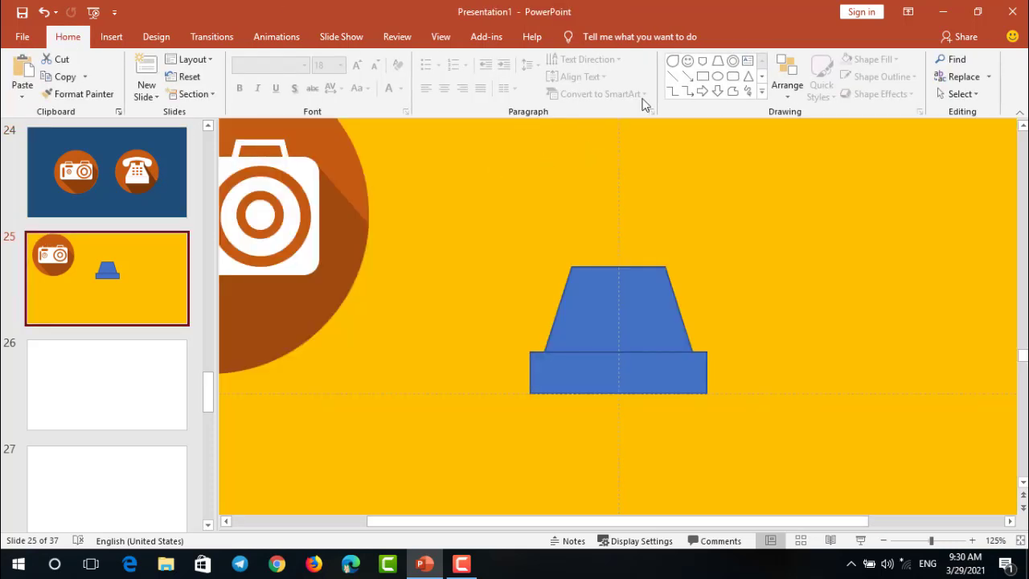
left_click(703, 77)
left_click_drag(410, 255, 426, 272)
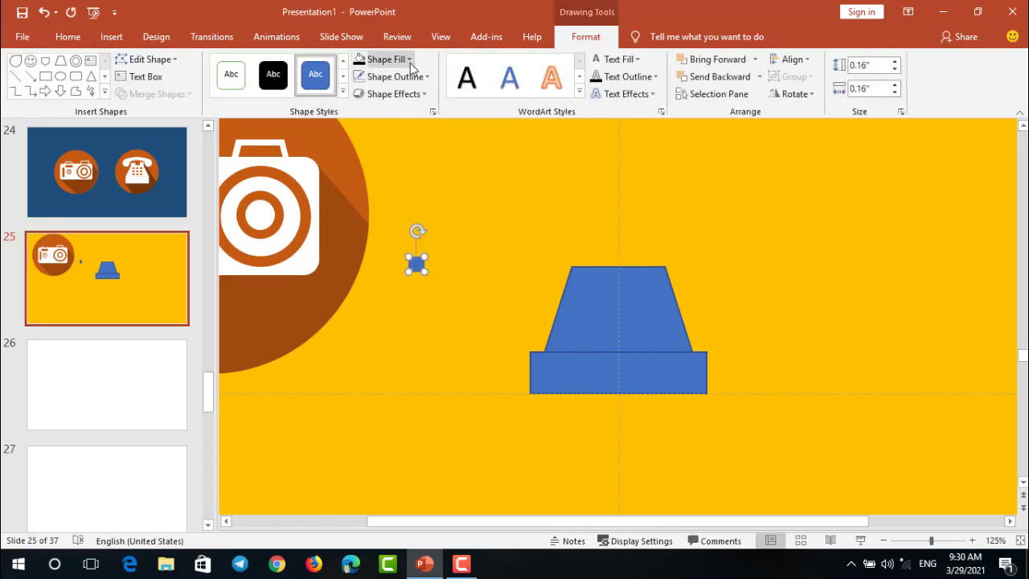
left_click(410, 61)
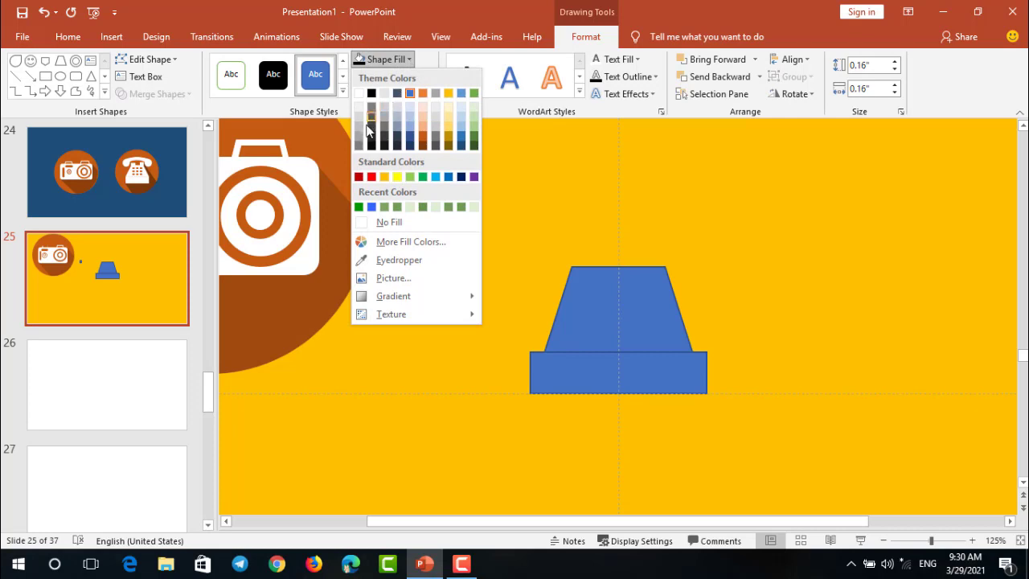
left_click(423, 139)
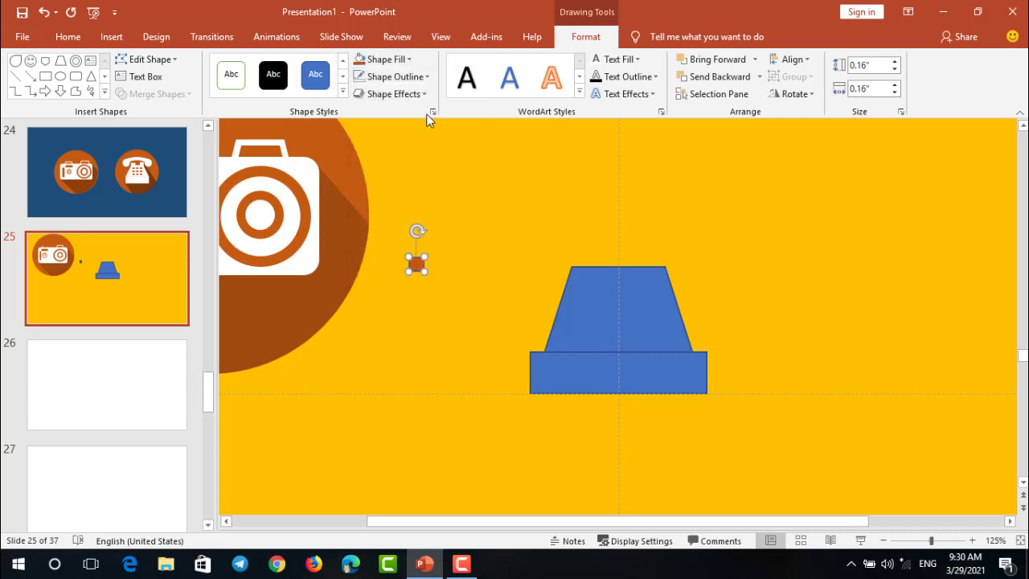
left_click(427, 76)
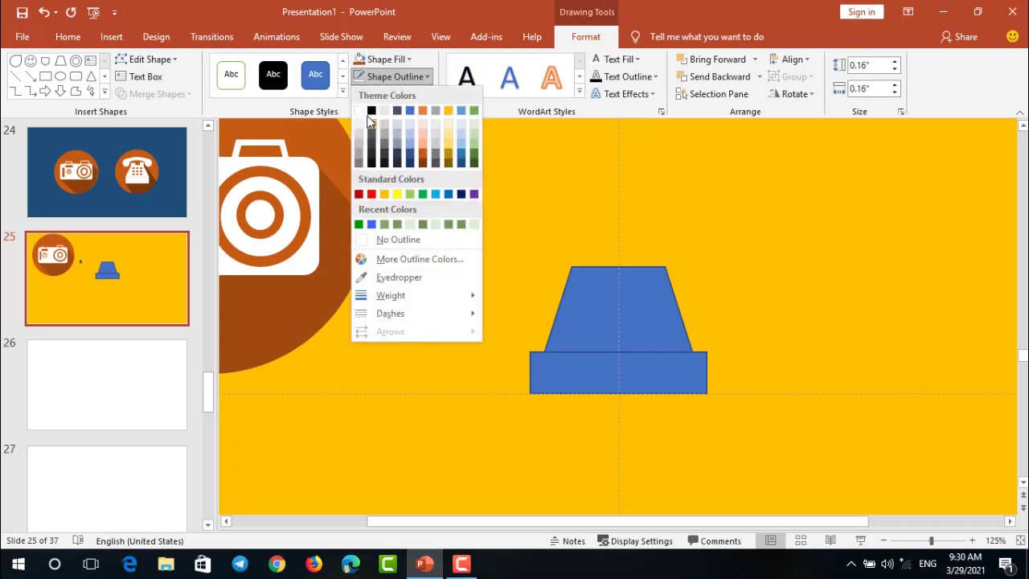
left_click(397, 239)
left_click(421, 270)
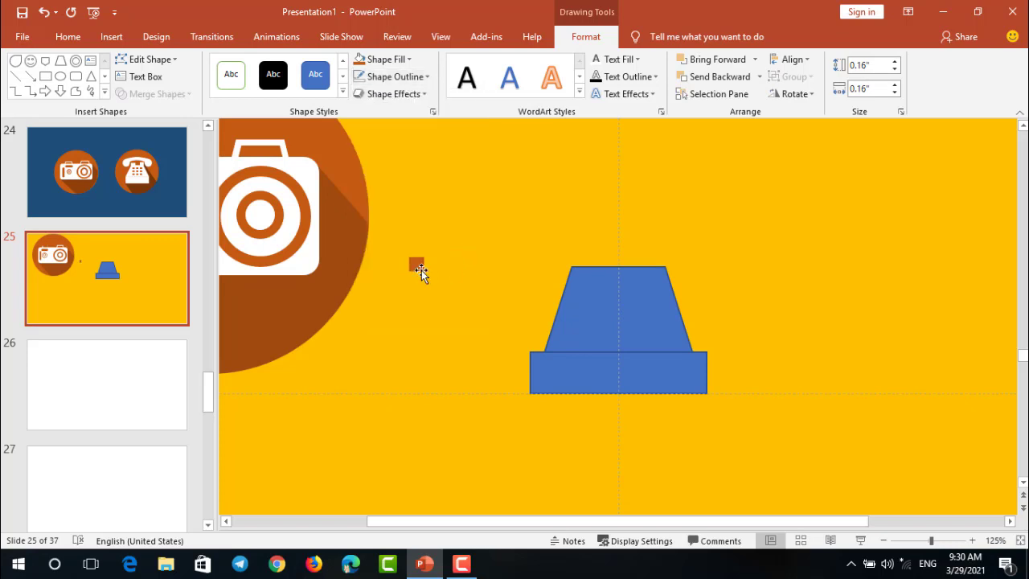
left_click(416, 266)
- Duplicate the square into a 3x3 grid, group it, and shift it right and down
scroll(432, 261, "up", 2)
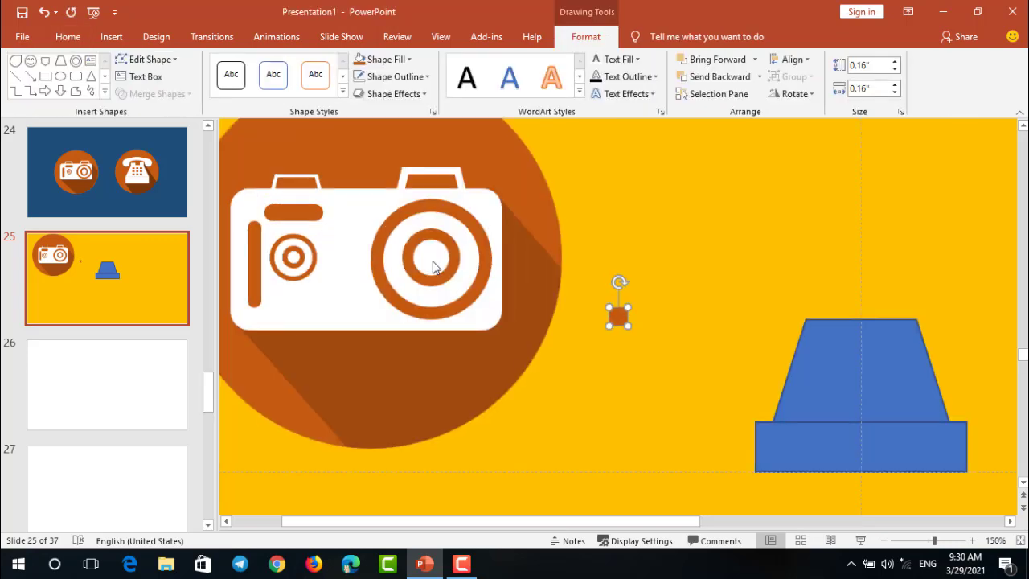
mouse_move(630, 319)
left_mouse_down()
mouse_move(696, 315)
mouse_move(668, 318)
left_mouse_up()
mouse_move(614, 281)
left_mouse_down()
mouse_move(731, 347)
mouse_move(698, 346)
left_mouse_up()
key("ctrl+d")
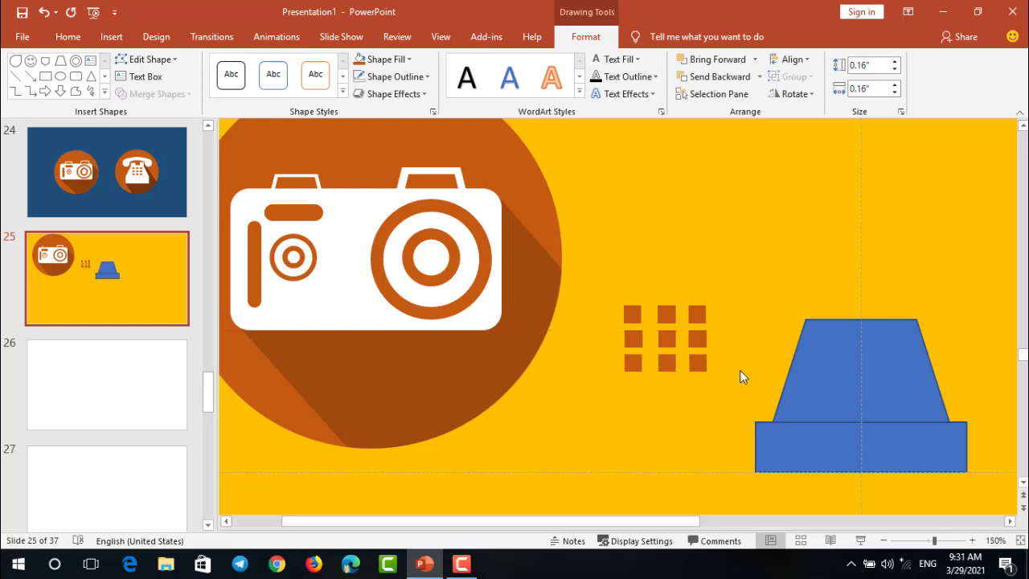
left_click(740, 375)
double_click(699, 363)
left_click_drag(599, 250, 756, 428)
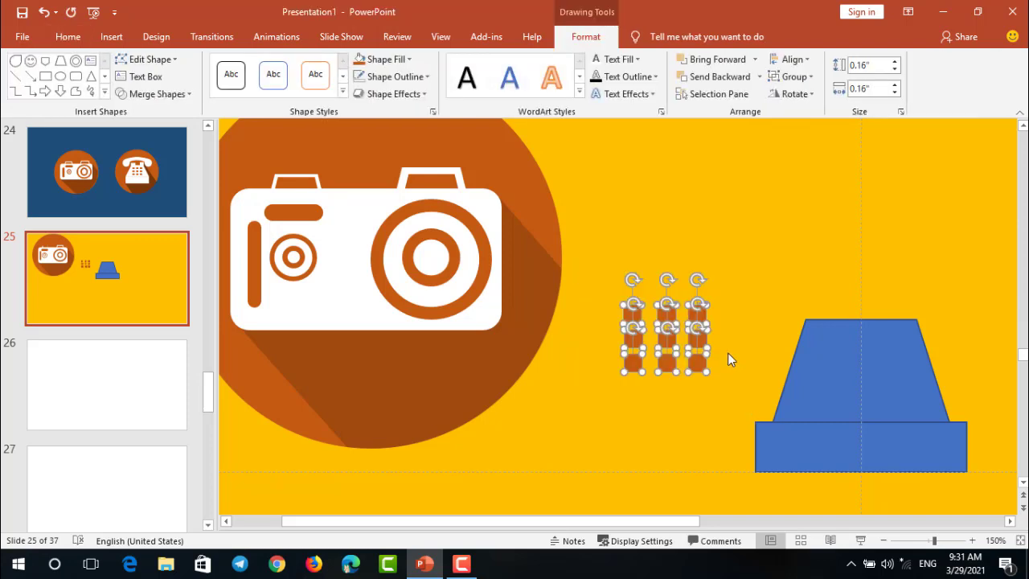
key("ctrl+g")
mouse_move(665, 333)
left_mouse_down()
mouse_move(867, 367)
mouse_move(673, 351)
left_mouse_up()
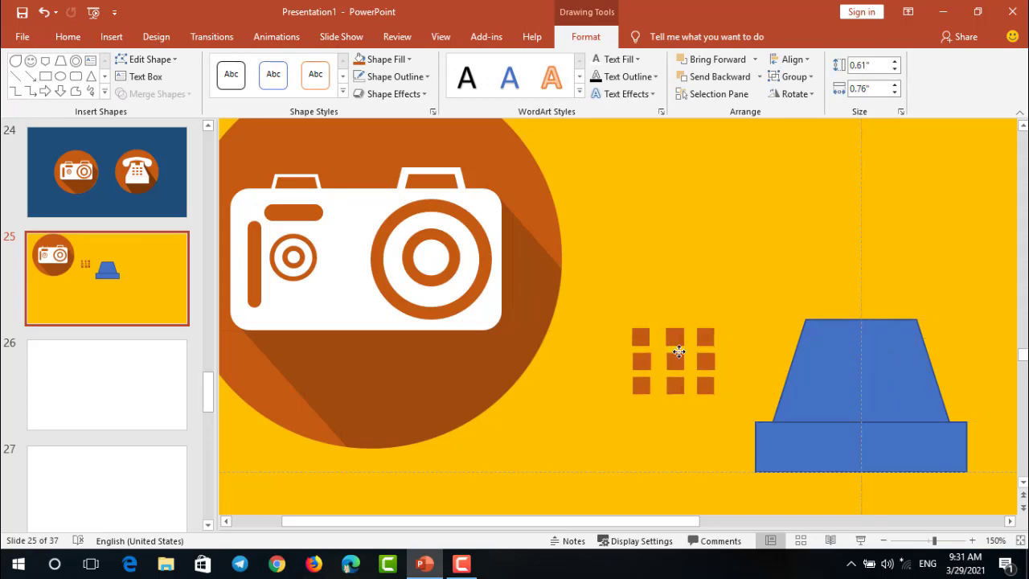
scroll(868, 301, "down", 5, "ctrl")
scroll(864, 298, "up", 2, "ctrl")
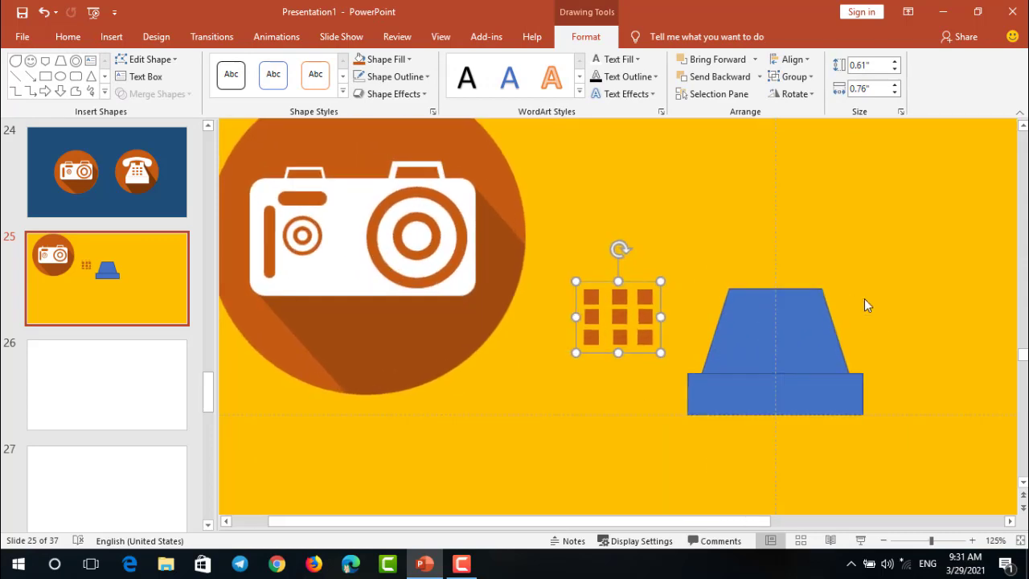
- Adjust the trapezoid's slant handle to widen its top
left_click(810, 317)
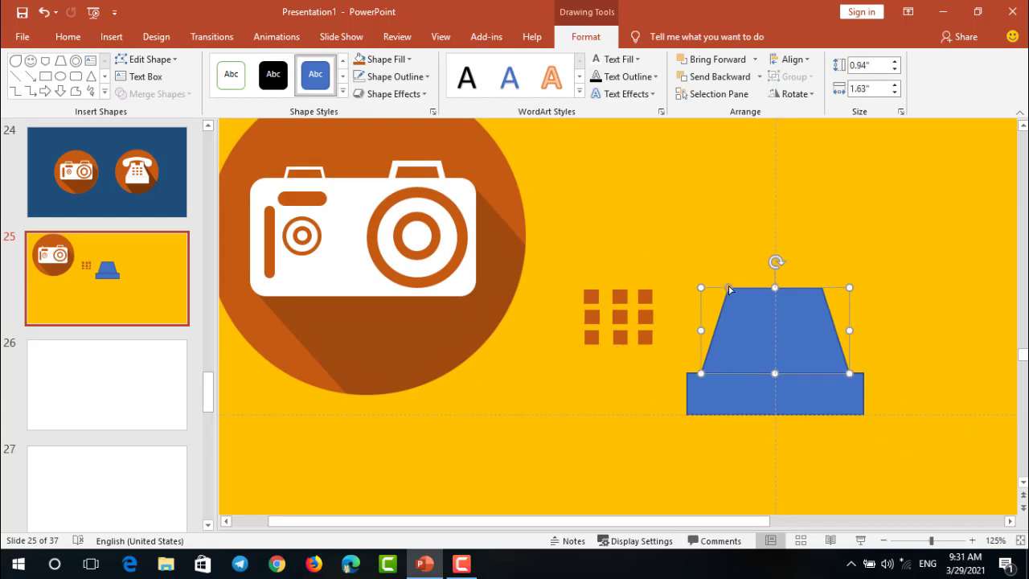
left_click_drag(730, 290, 728, 290)
left_click(590, 228)
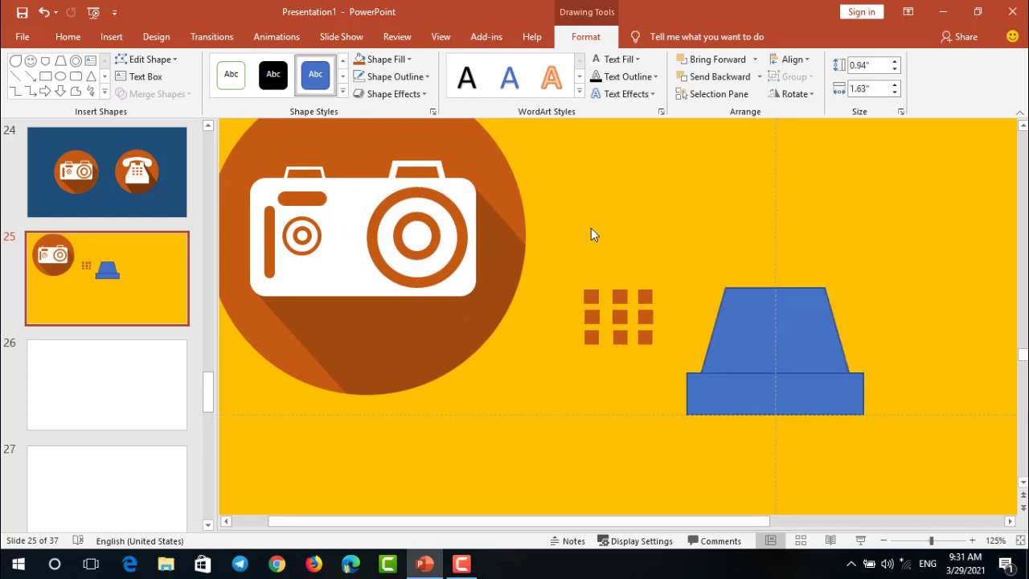
scroll(455, 252, "up", 3)
scroll(799, 298, "down", 5, "ctrl")
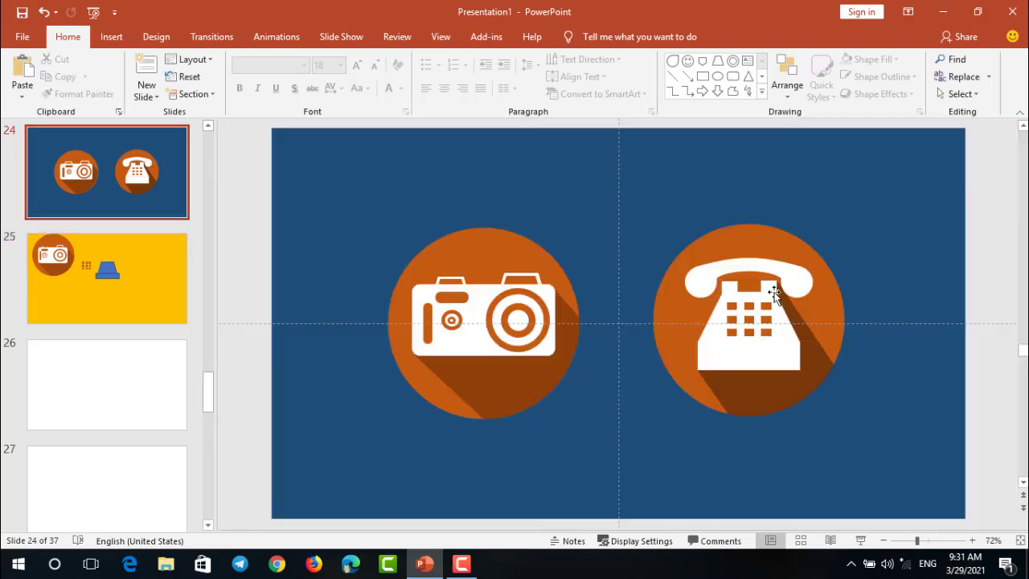
left_click(103, 241)
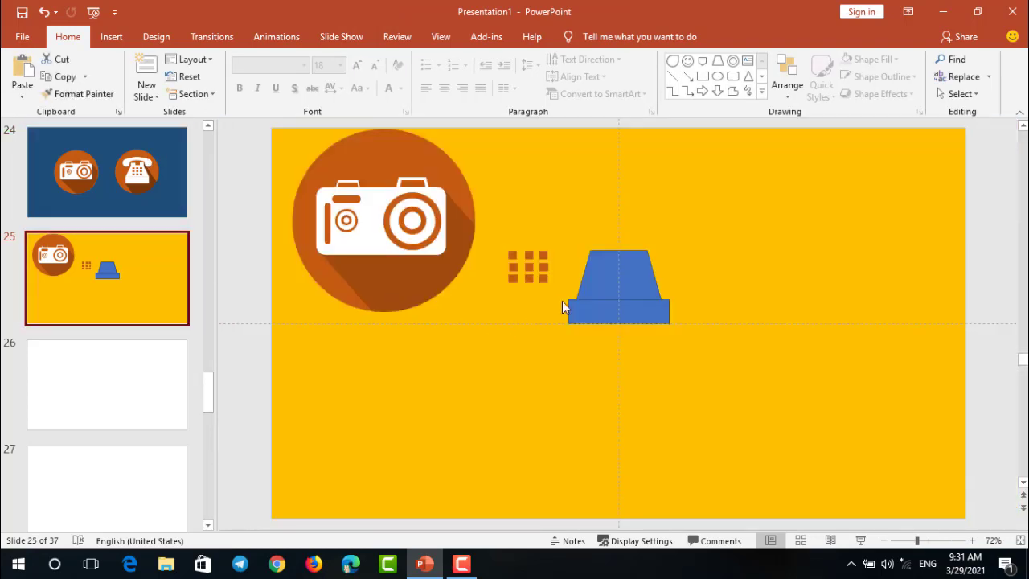
scroll(629, 220, "up", 5, "ctrl")
scroll(678, 220, "up", 2)
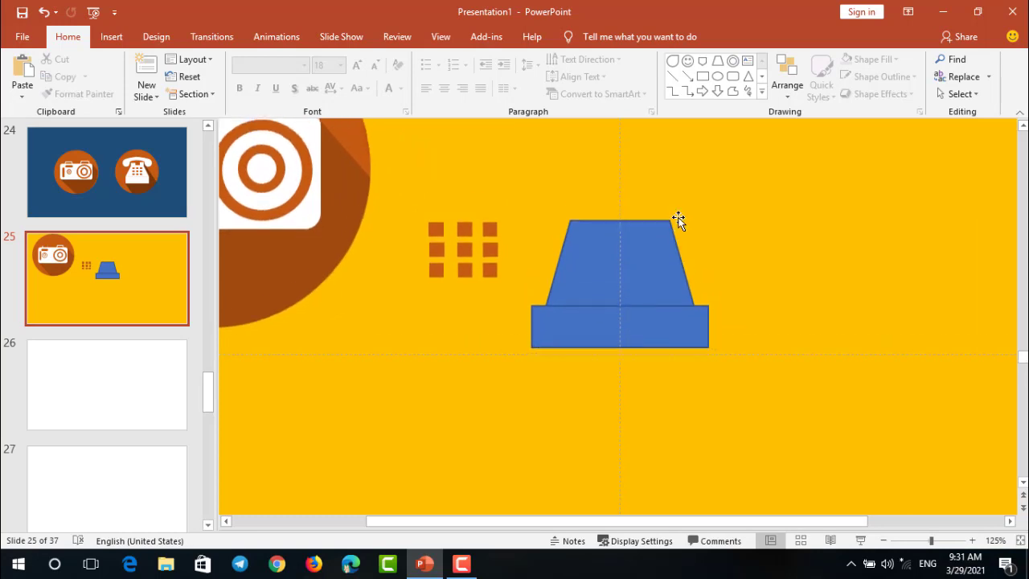
- Place two small blue squares on the trapezoid's top as cradle posts
left_click(702, 77)
left_click_drag(639, 210, 665, 240)
scroll(651, 229, "up", 2, "ctrl")
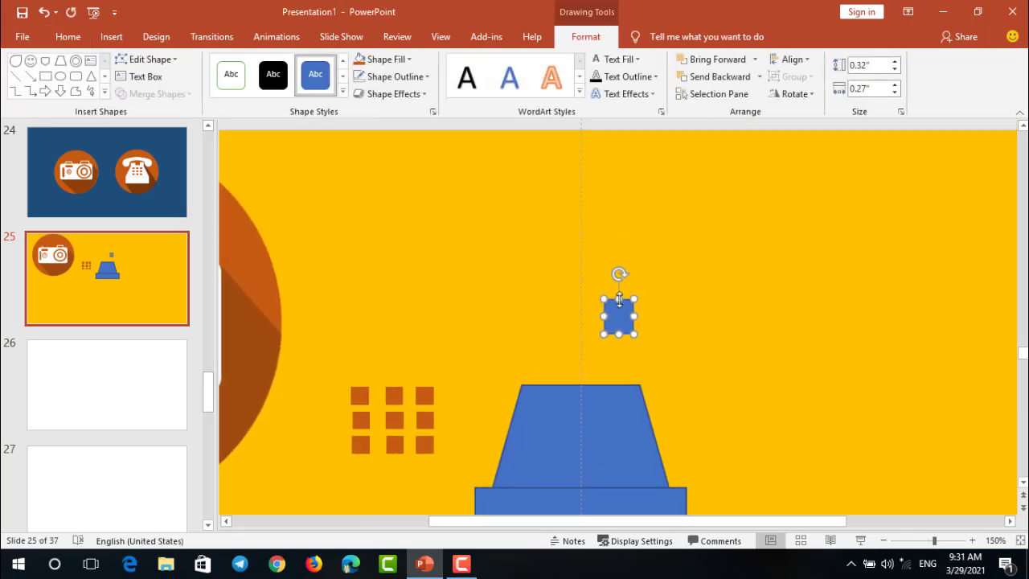
left_click_drag(603, 339, 527, 390)
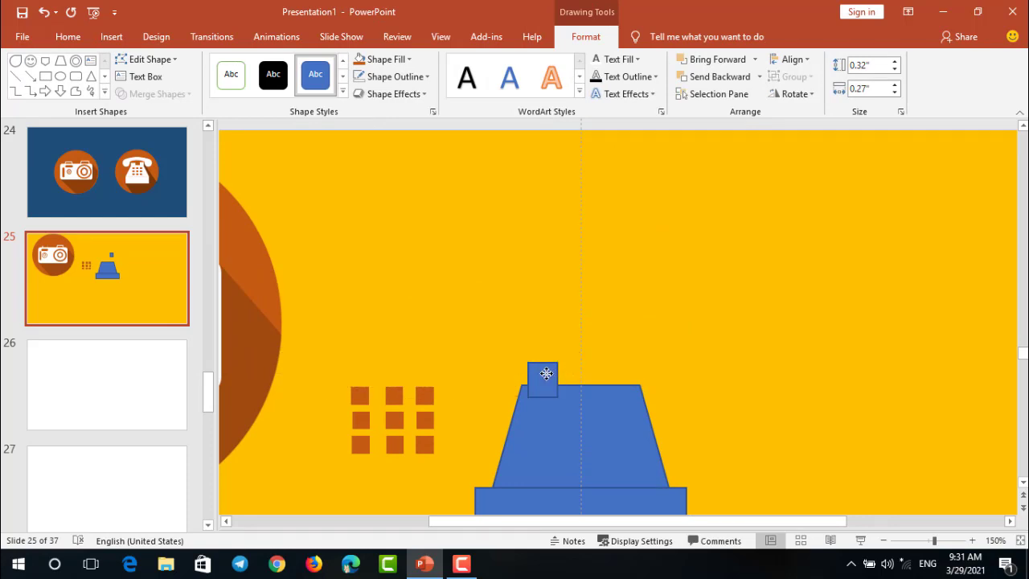
mouse_move(560, 380)
left_mouse_down()
mouse_move(540, 378)
mouse_move(622, 369)
left_mouse_up()
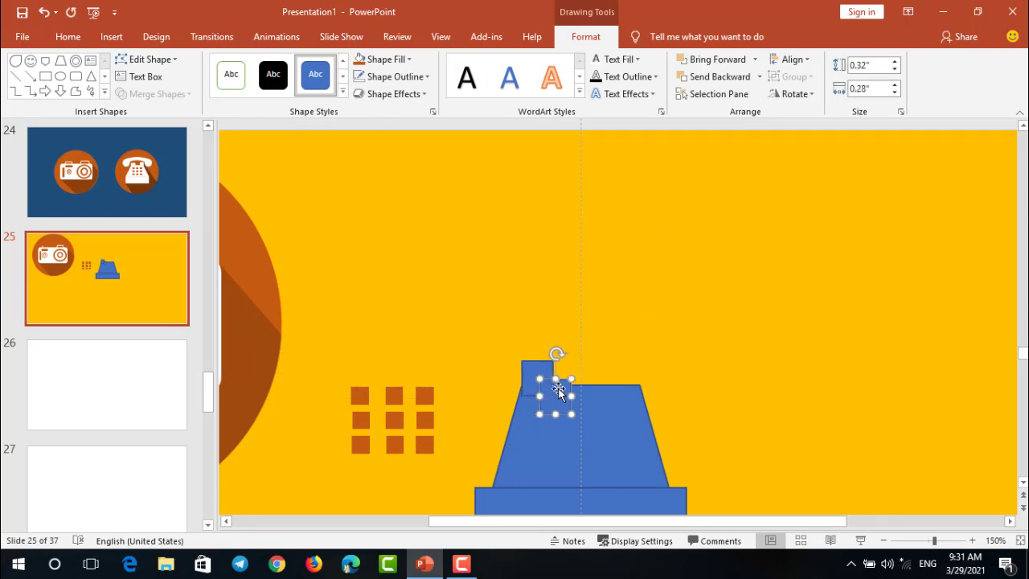
key("Escape")
- Nudge the base rectangle right to line up with the trapezoid's width
scroll(611, 377, "down", 2)
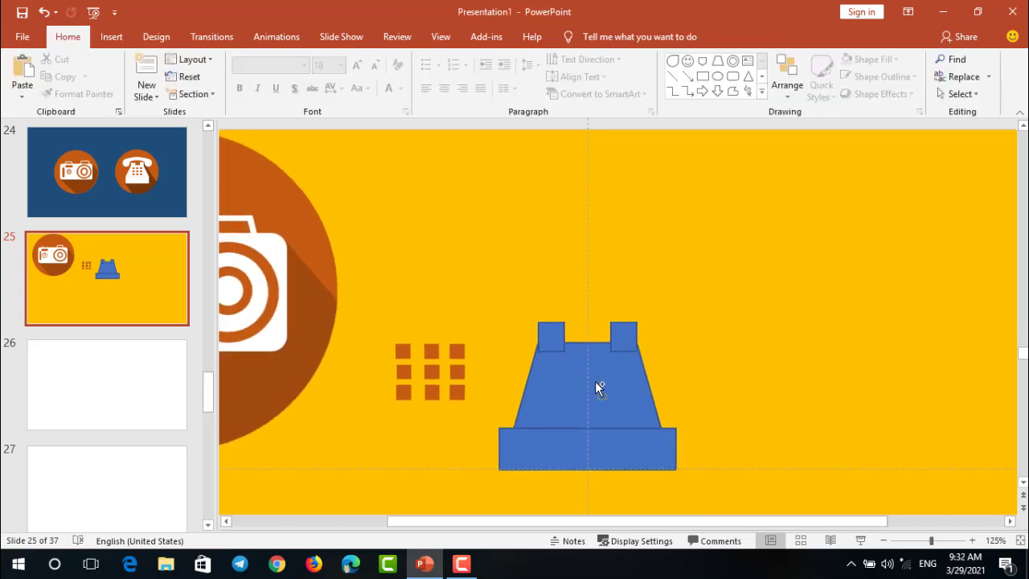
left_click_drag(622, 444, 661, 448)
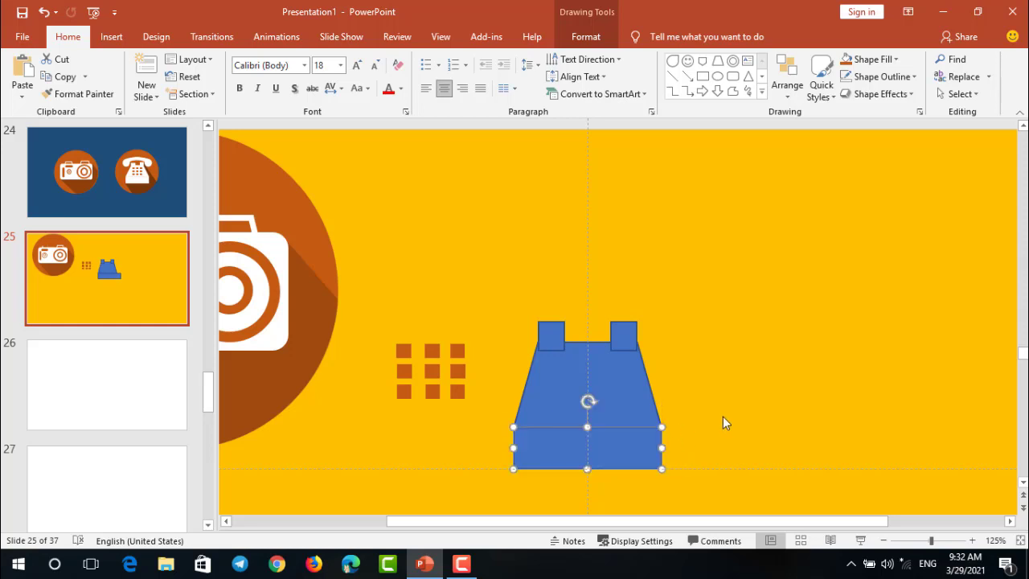
scroll(723, 423, "up", 2)
left_click(425, 351)
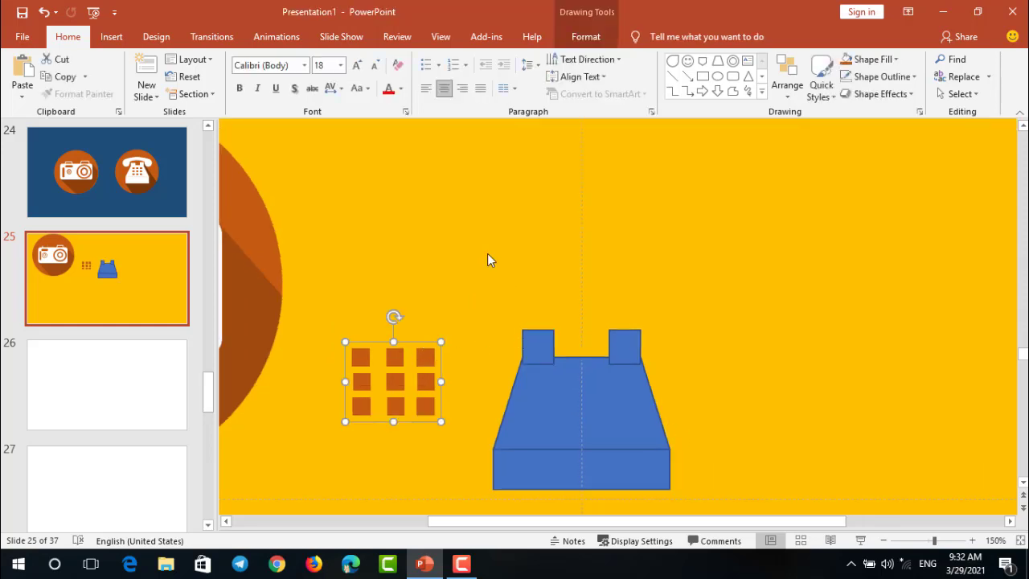
left_click_drag(472, 245, 730, 483)
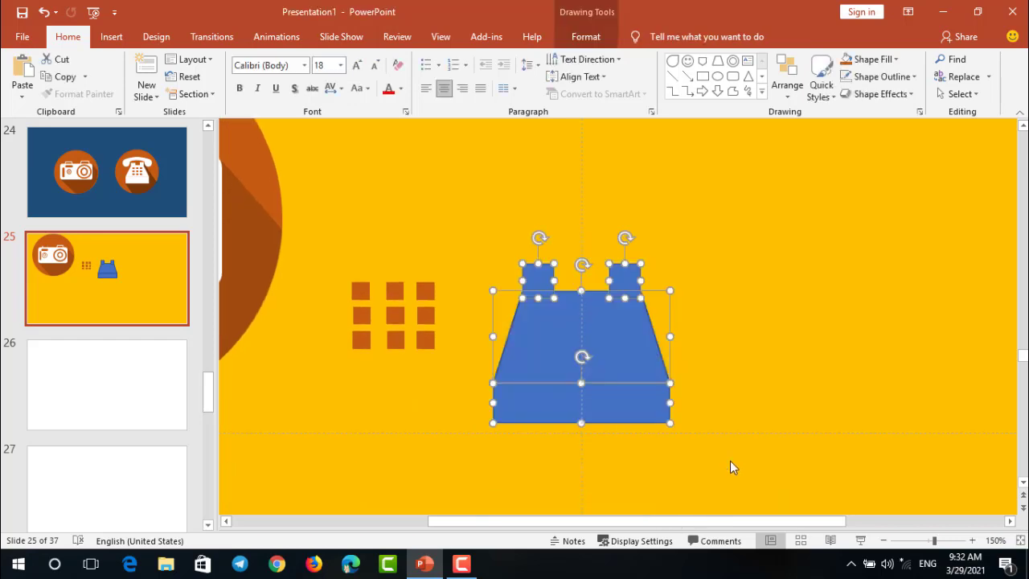
- Union the phone body pieces into one shape, fill it white and remove its outline
left_click(584, 37)
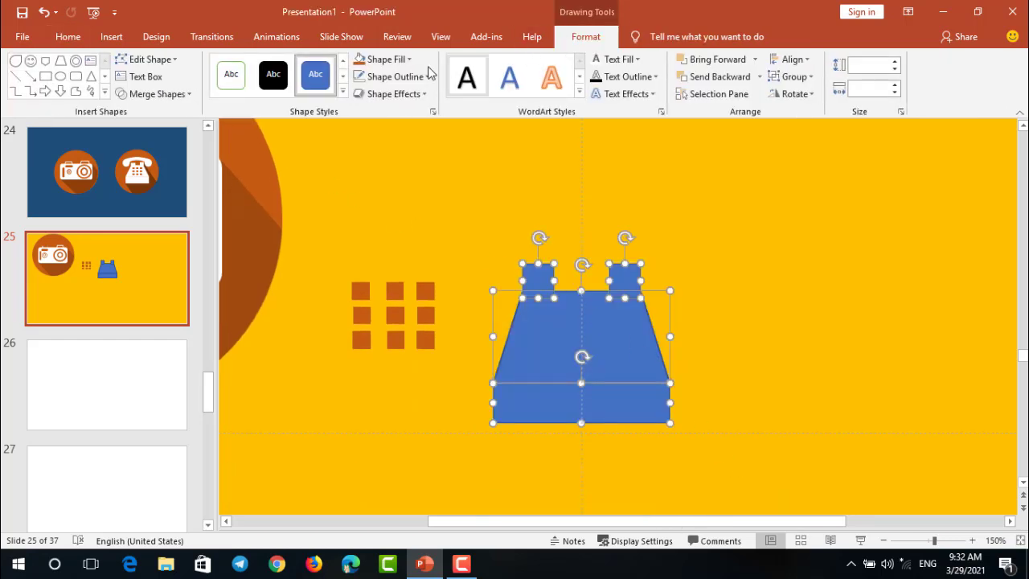
left_click(189, 96)
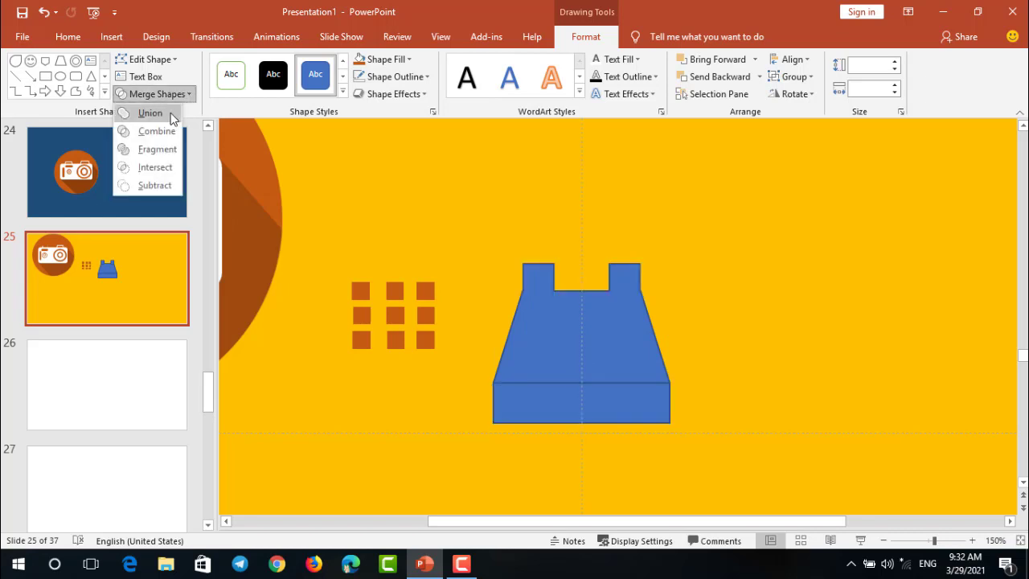
left_click(171, 115)
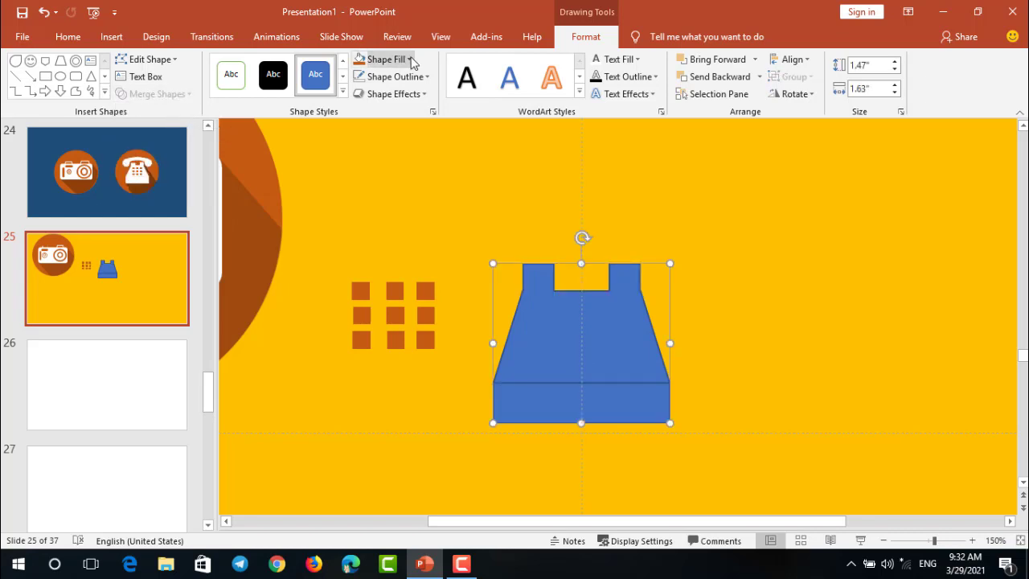
left_click(410, 59)
left_click(360, 84)
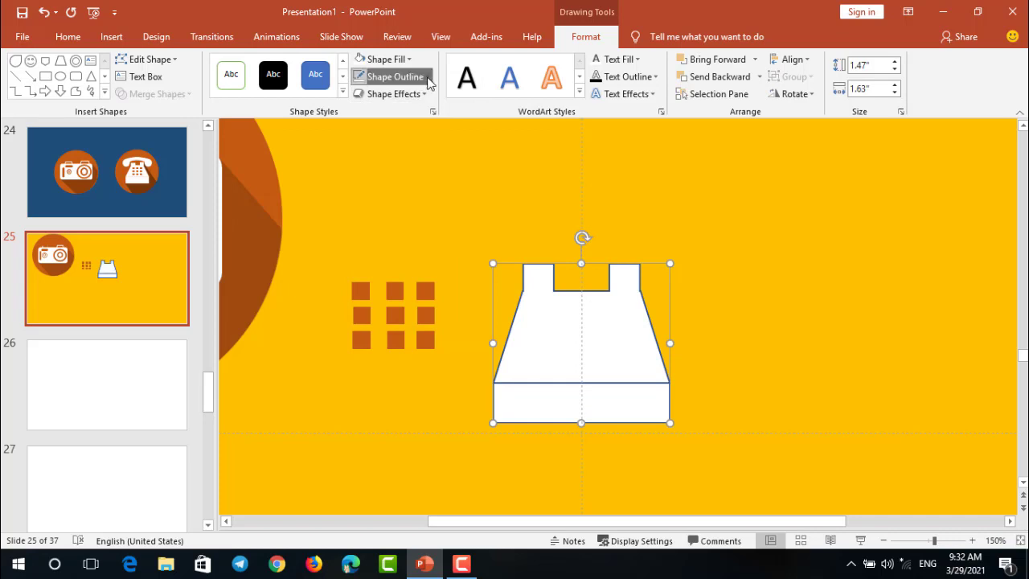
left_click(428, 78)
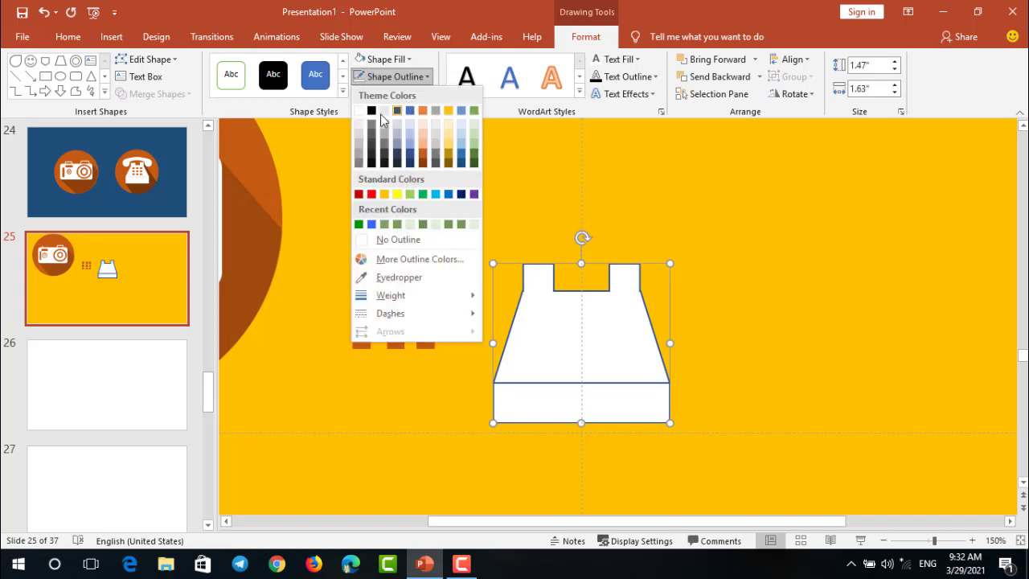
left_click(396, 240)
left_click(468, 228)
- Bring the orange keypad grid forward onto the white body, shift both down, then view slide 24
left_click(430, 294)
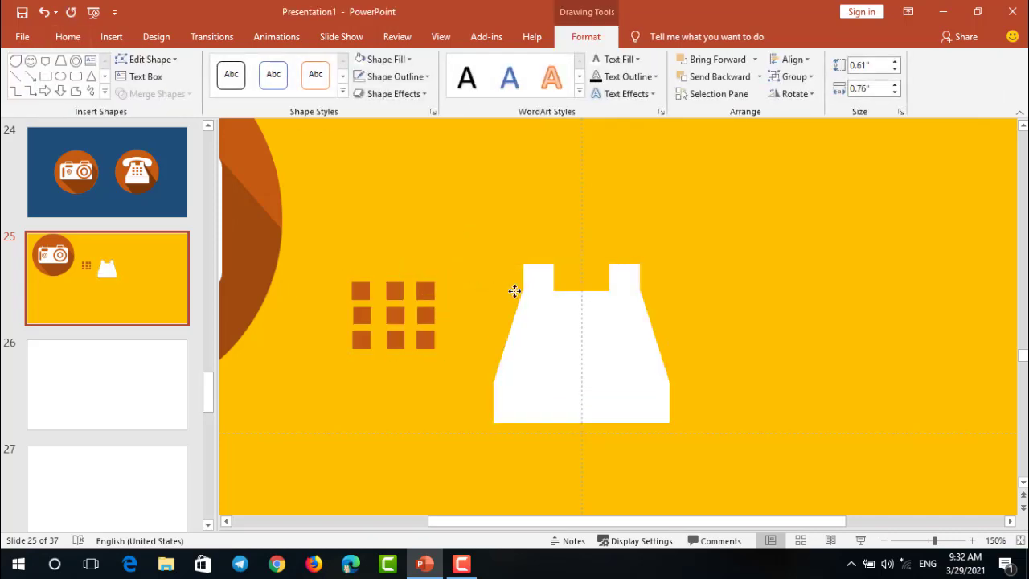
left_click_drag(514, 291, 519, 219)
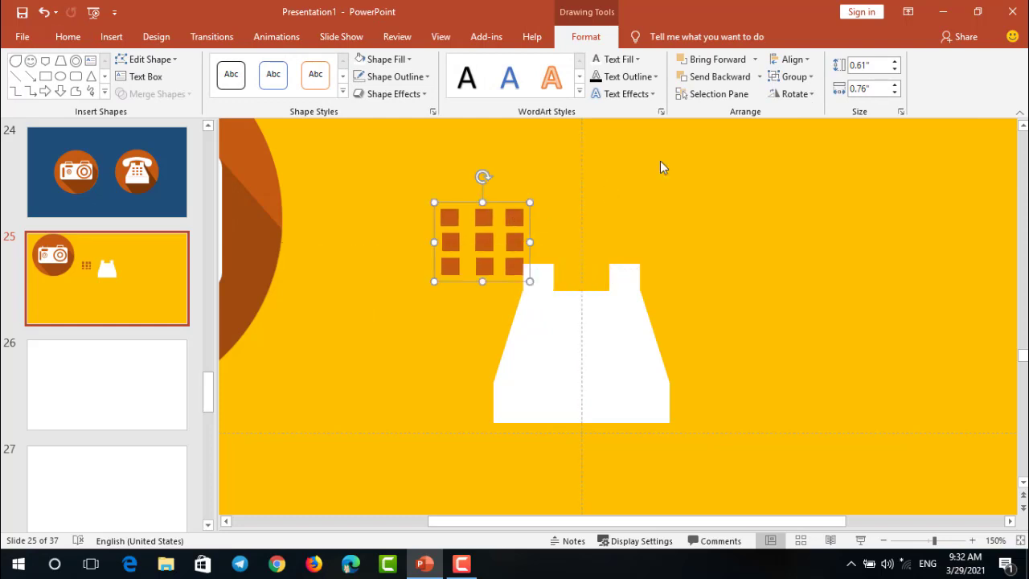
left_click(755, 60)
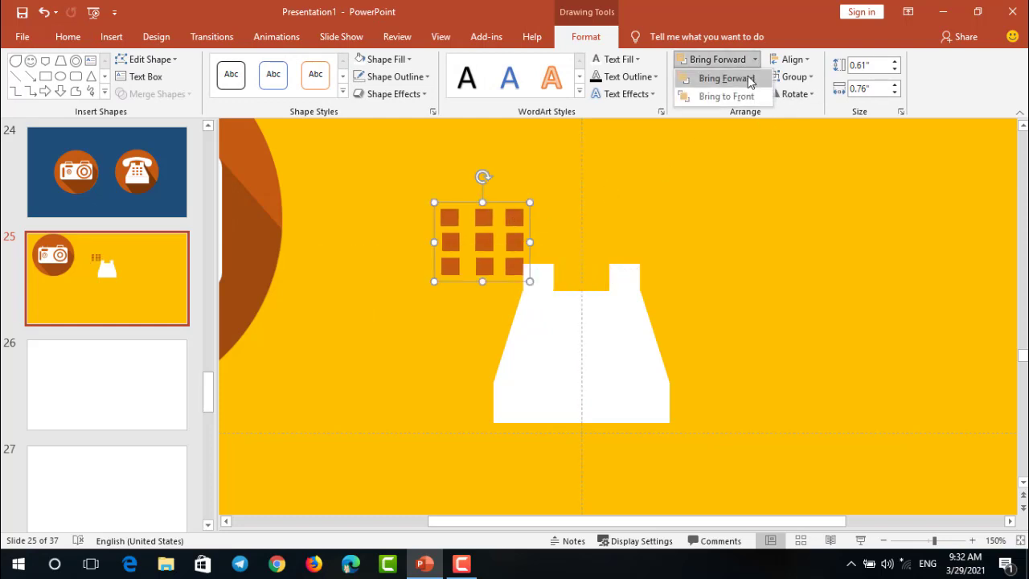
left_click(749, 78)
left_click_drag(523, 215, 628, 319)
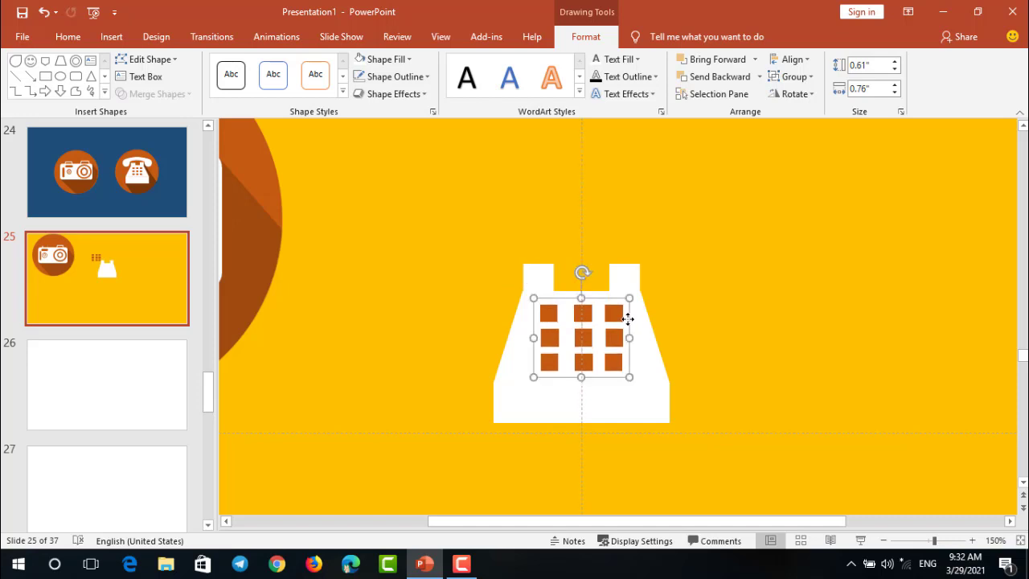
left_click(711, 305)
left_click_drag(421, 198, 788, 485)
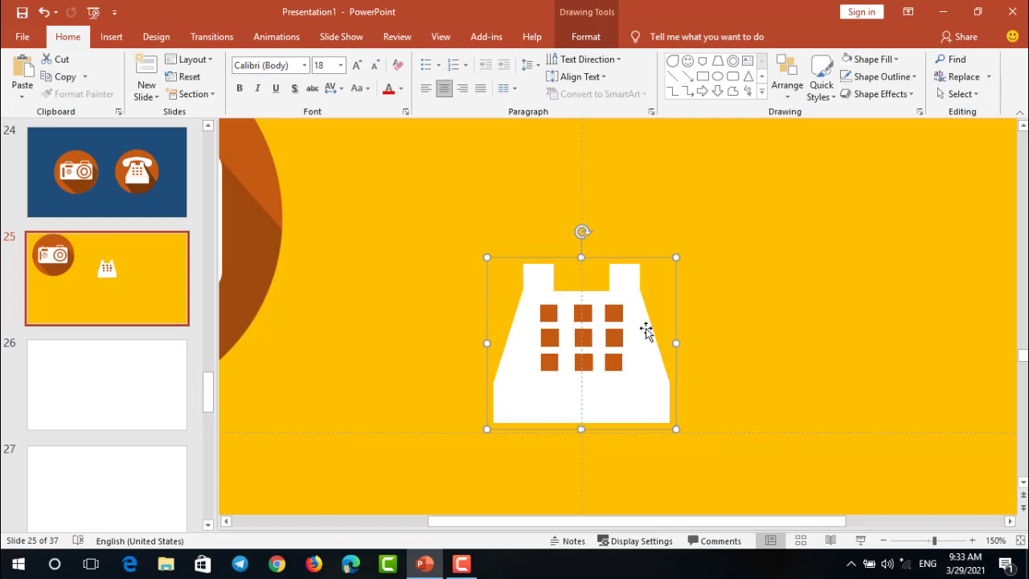
left_click_drag(646, 328, 646, 337)
left_click(714, 305)
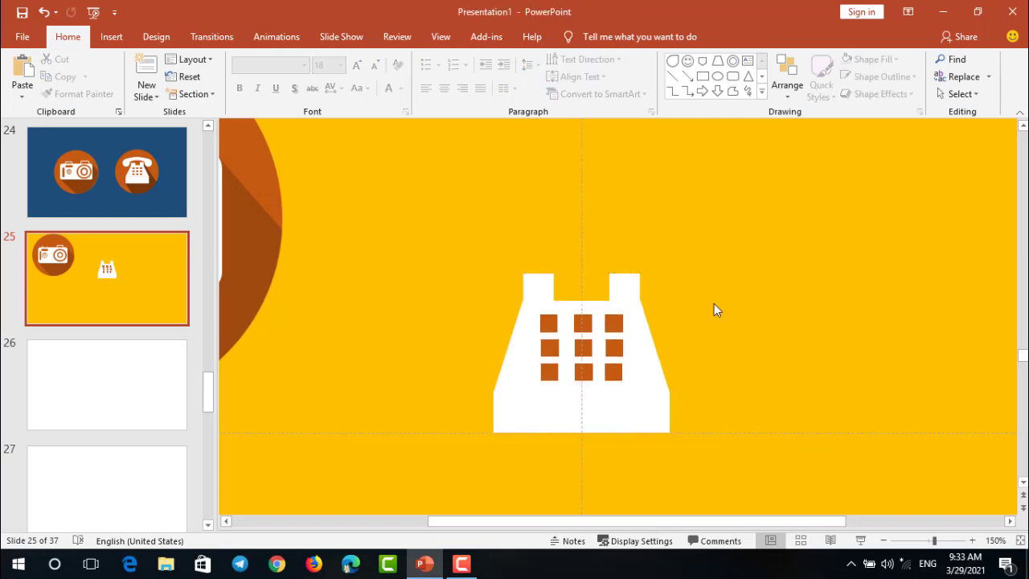
left_click(179, 183)
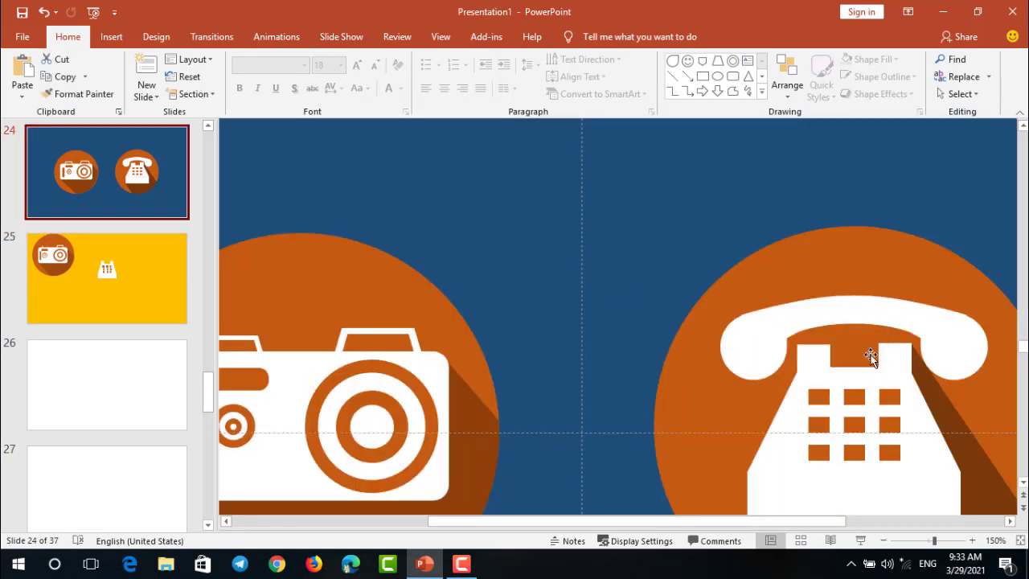
- Back on slide 25, draw a rectangle centred above the phone body
left_click(84, 257)
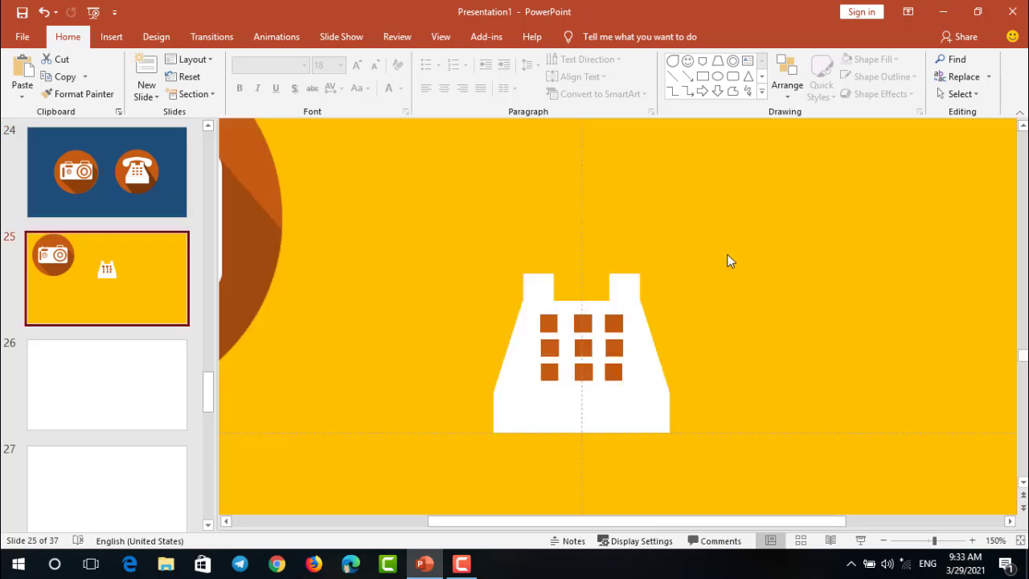
left_click(704, 78)
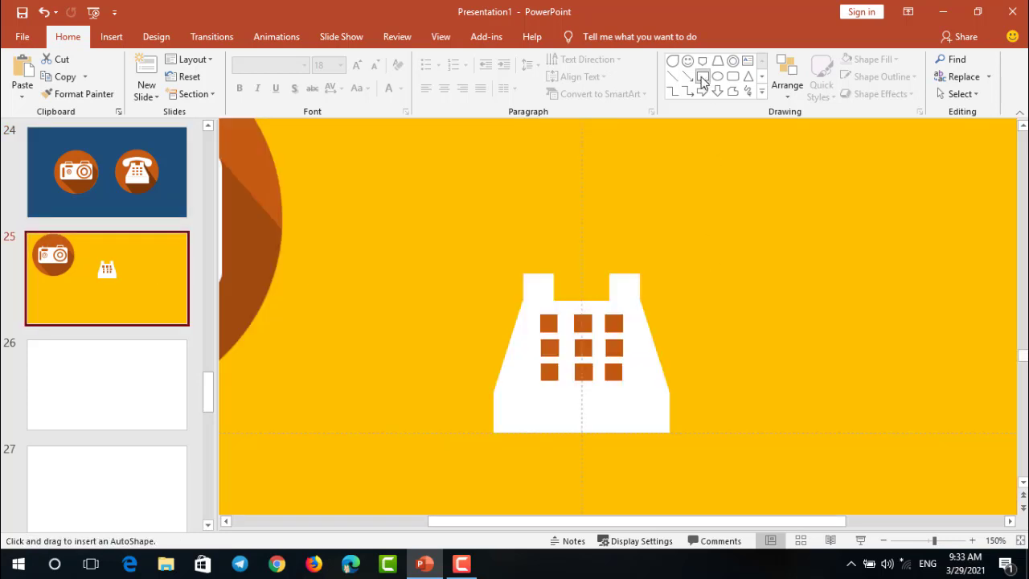
left_click_drag(489, 193, 690, 320)
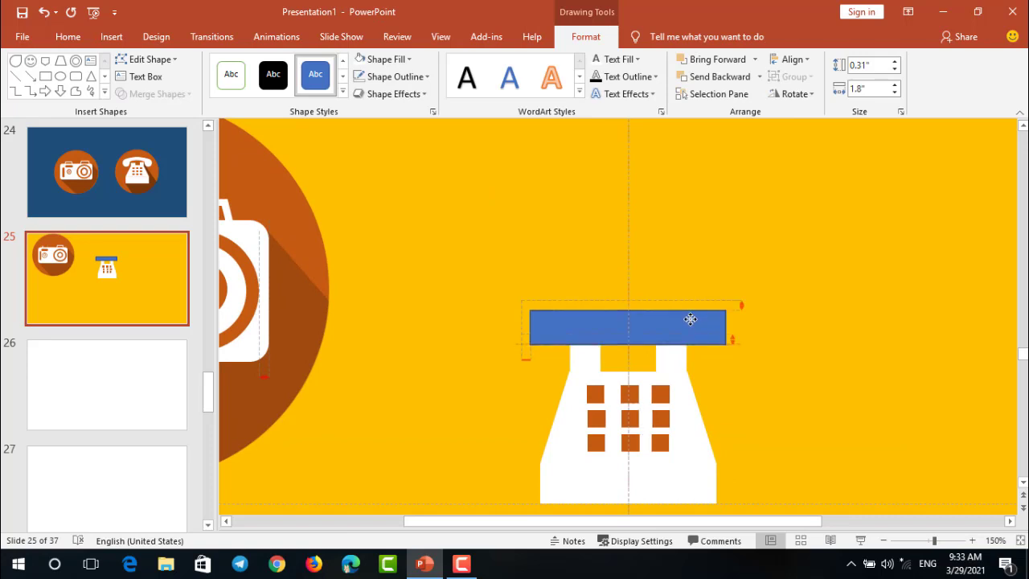
left_click_drag(690, 319, 690, 318)
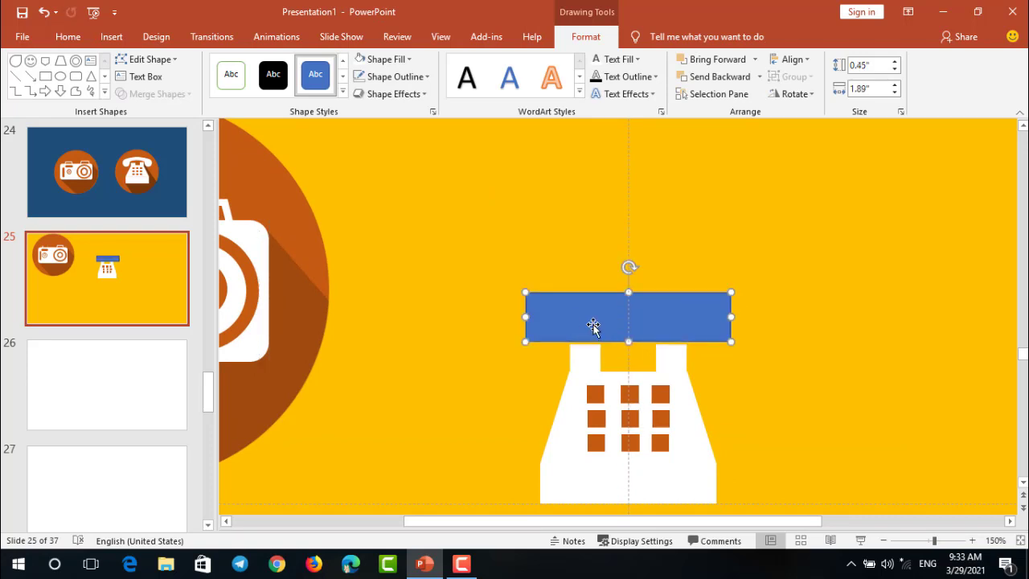
- Edit the rectangle's points to arch its top edge, then move the shape up above the phone
right_click(671, 316)
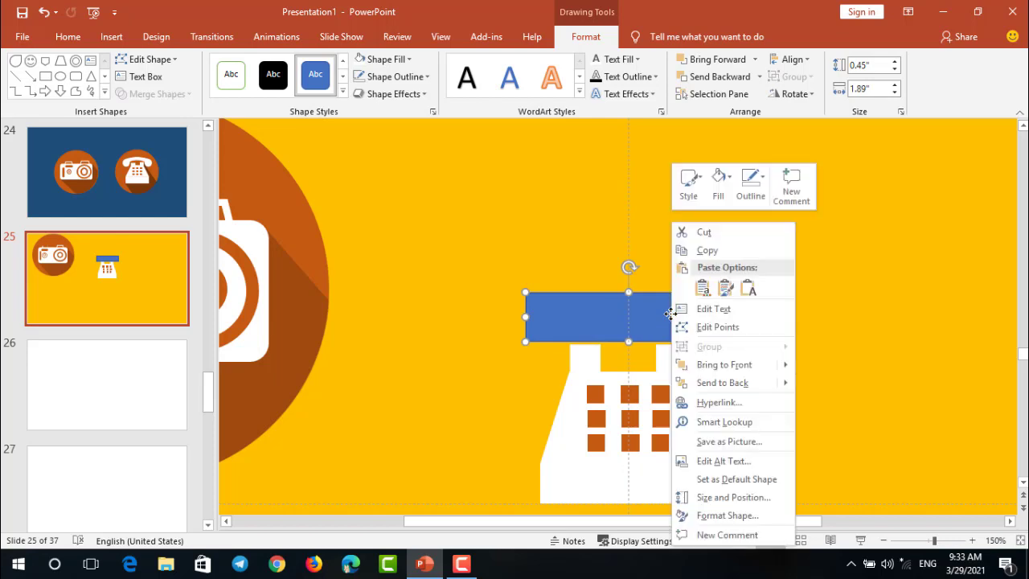
left_click(712, 326)
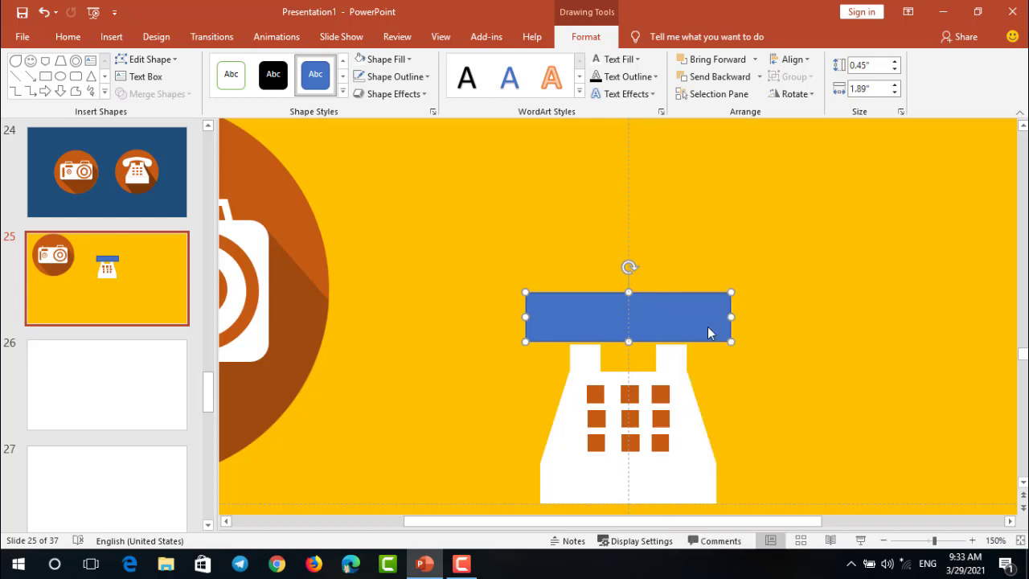
scroll(707, 306, "up", 5)
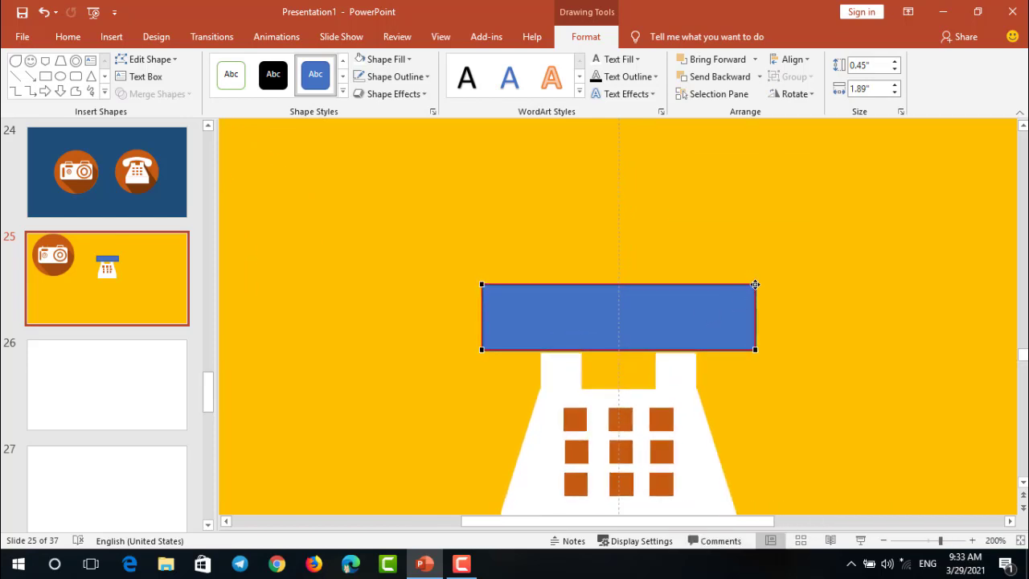
left_click_drag(663, 284, 619, 250)
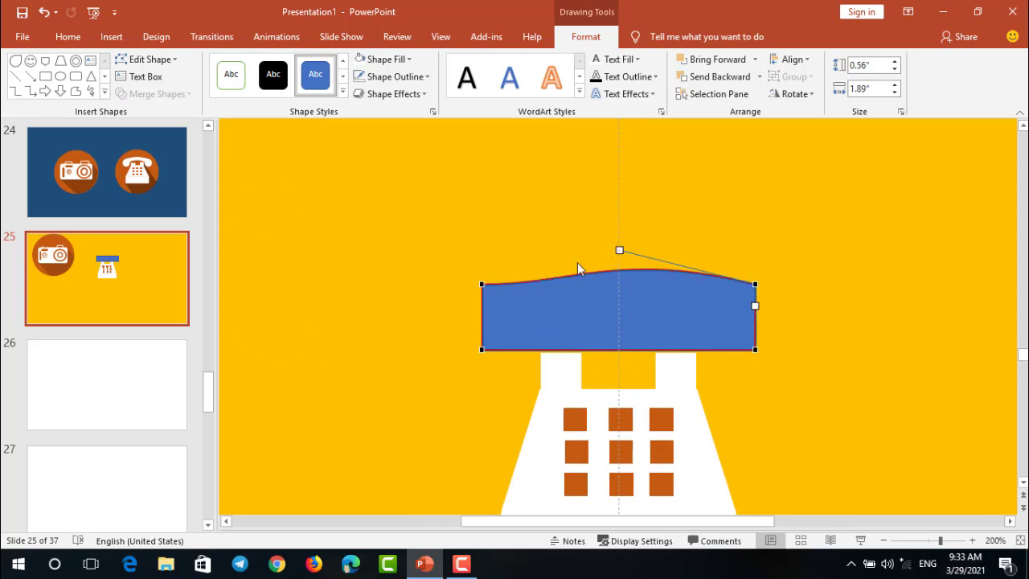
left_click(481, 285)
left_click_drag(572, 283, 598, 248)
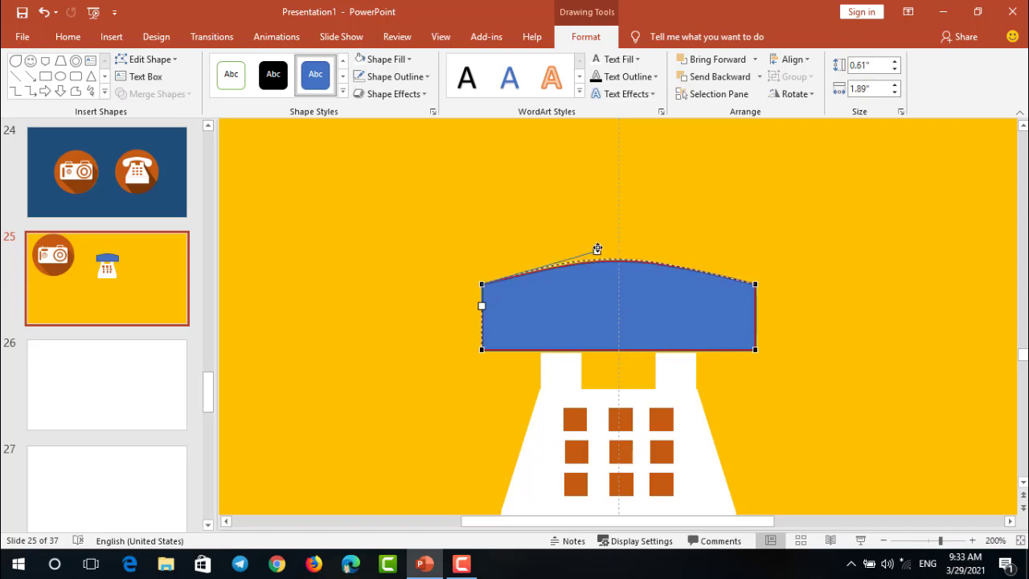
left_click(755, 282)
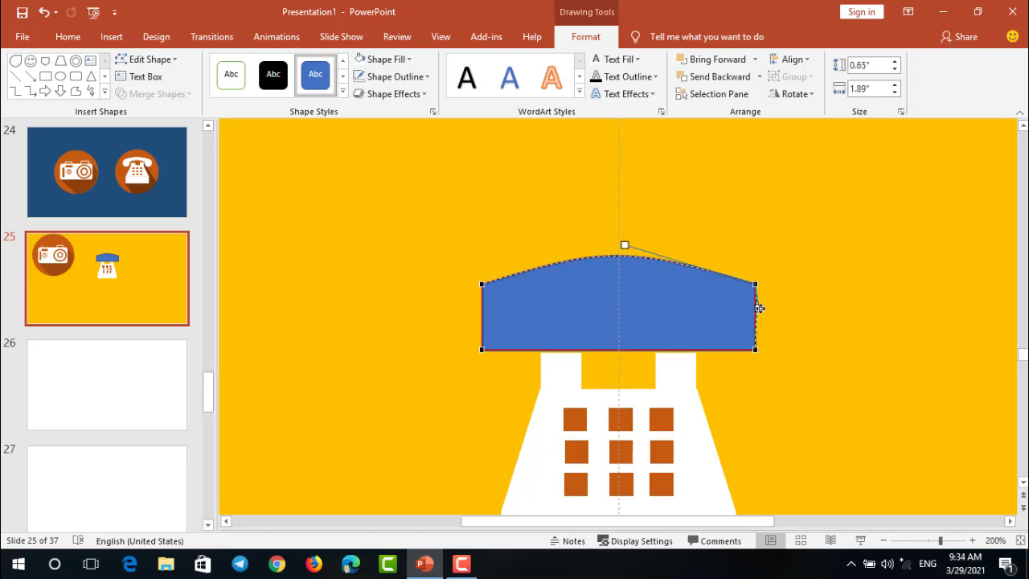
left_click_drag(766, 310, 765, 309)
left_click(756, 348)
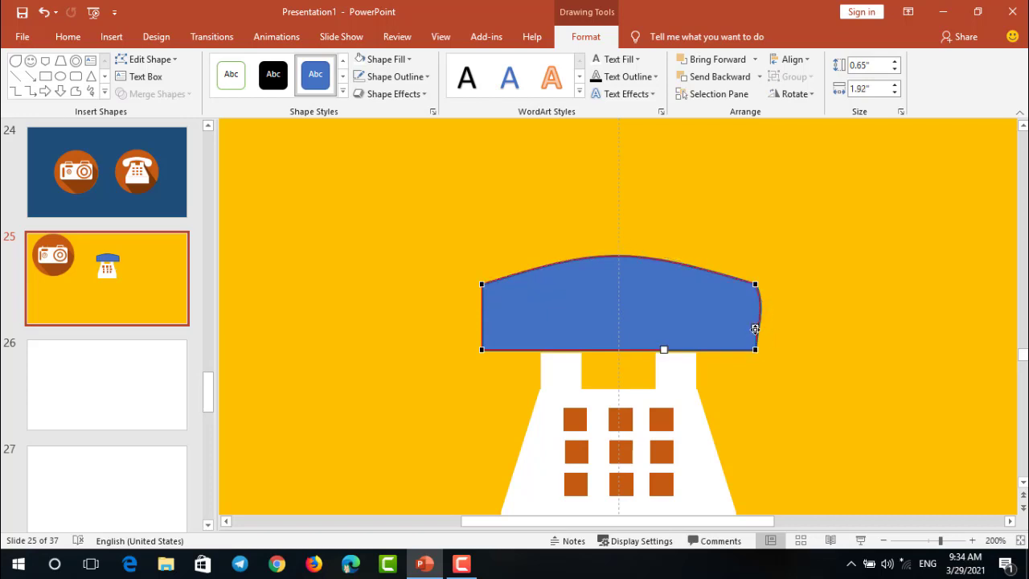
scroll(755, 329, "down", 5, "ctrl")
left_click(729, 312)
left_click_drag(689, 301, 689, 241)
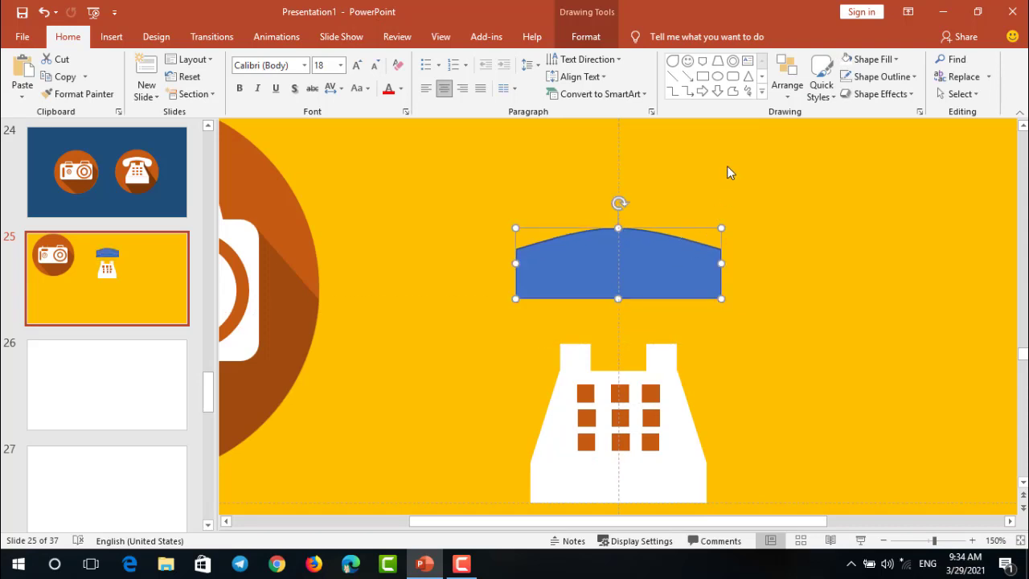
- Draw an ellipse and place it over the handset shape's lower middle
left_click(718, 77)
left_click_drag(698, 160, 816, 197)
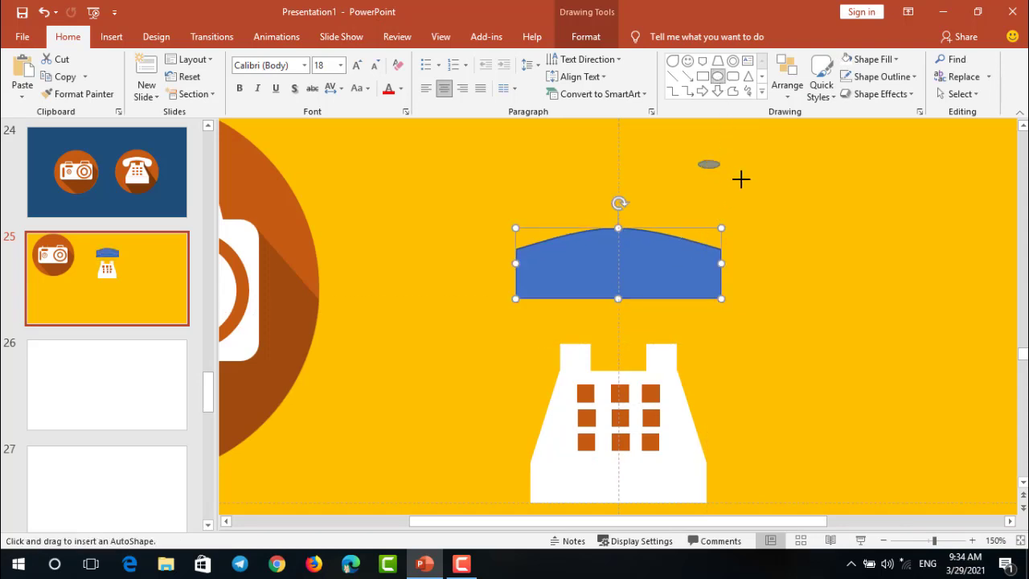
mouse_move(756, 179)
left_mouse_down()
mouse_move(638, 293)
mouse_move(642, 279)
mouse_move(635, 285)
mouse_move(622, 316)
left_mouse_up()
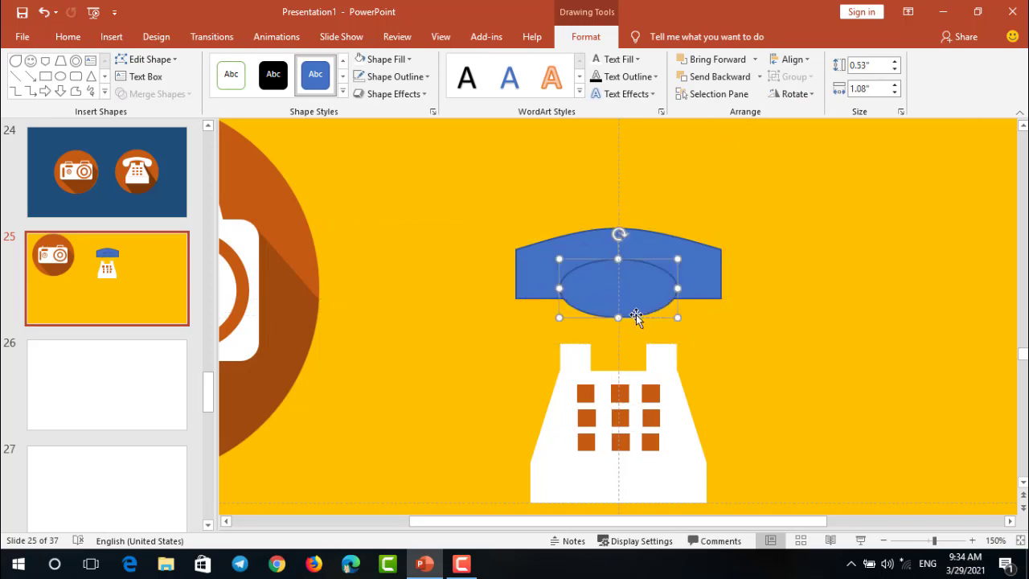
scroll(693, 324, "up", 5)
- Fragment the handset with the ellipse and delete the upper ellipse piece
left_click(730, 300, "shift")
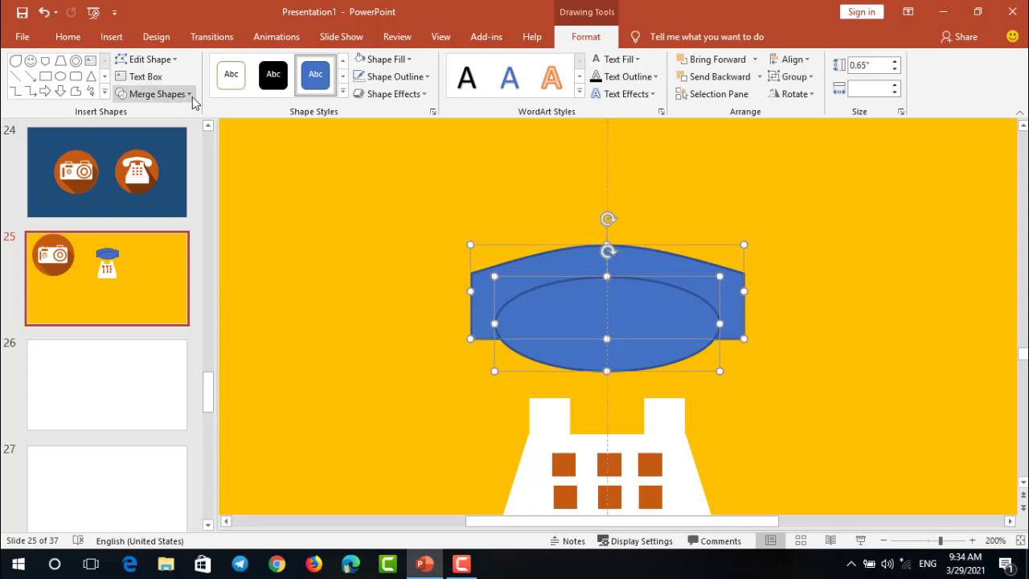
left_click(191, 95)
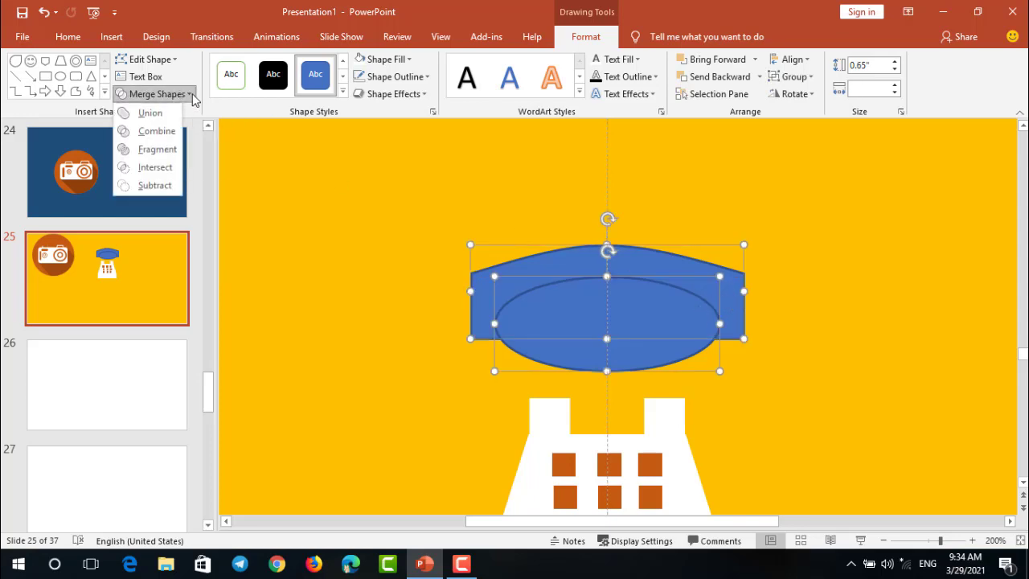
left_click(170, 149)
left_click(558, 296)
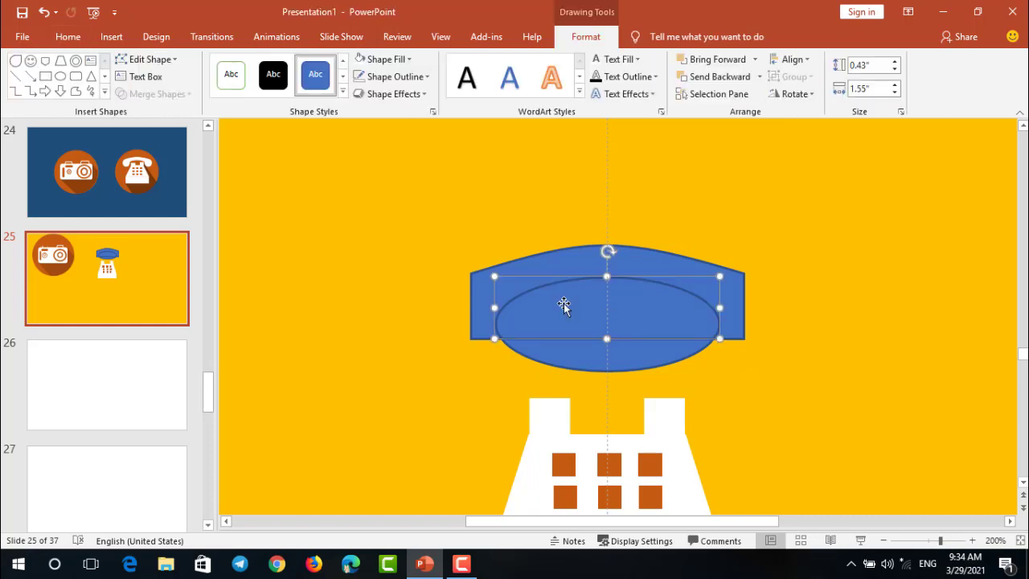
key("Delete")
left_click(579, 368)
- Delete the lower ellipse fragment and set the blue arch on top of the phone body
key("Delete")
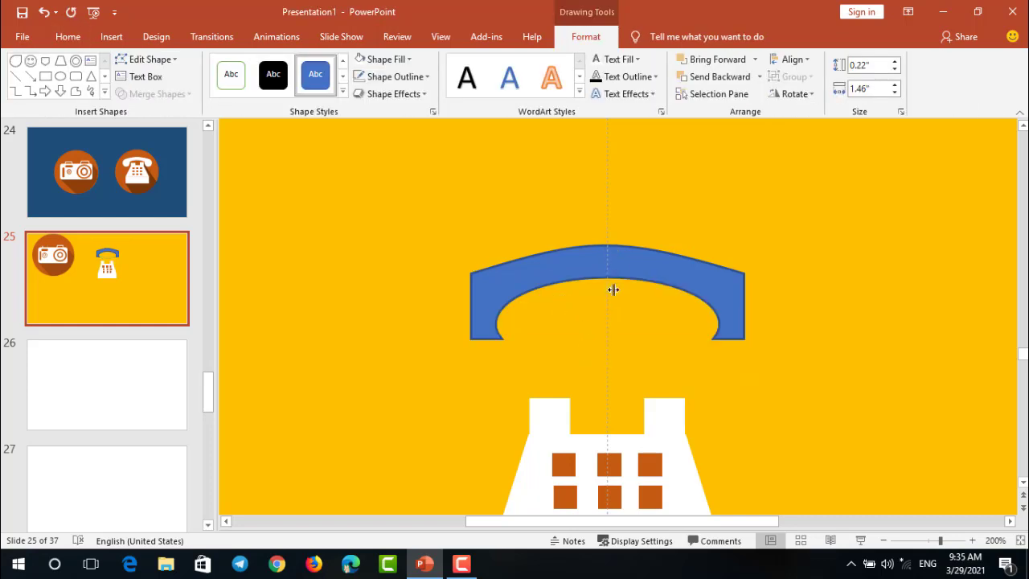
left_click(650, 273)
key("Down")
key("Down")
key("Down")
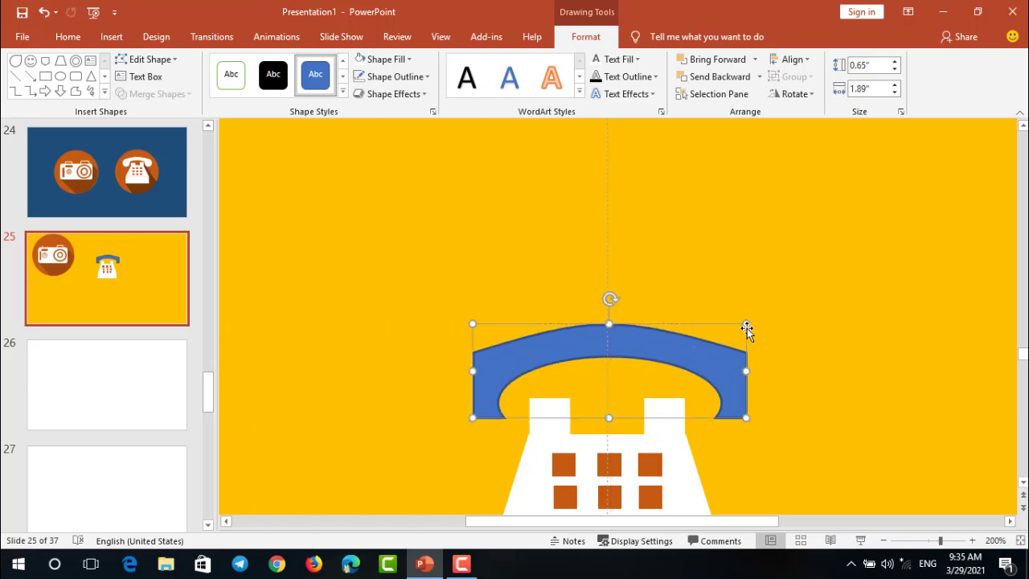
left_click_drag(747, 330, 740, 324)
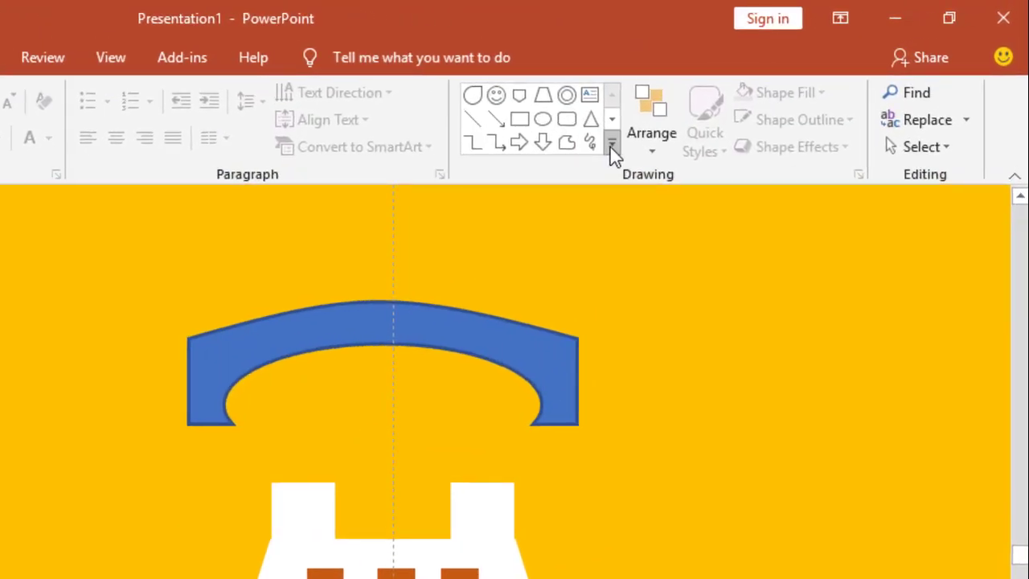
- Draw a teardrop earpiece at the handset's left end and move the pair down slightly
left_click(612, 144)
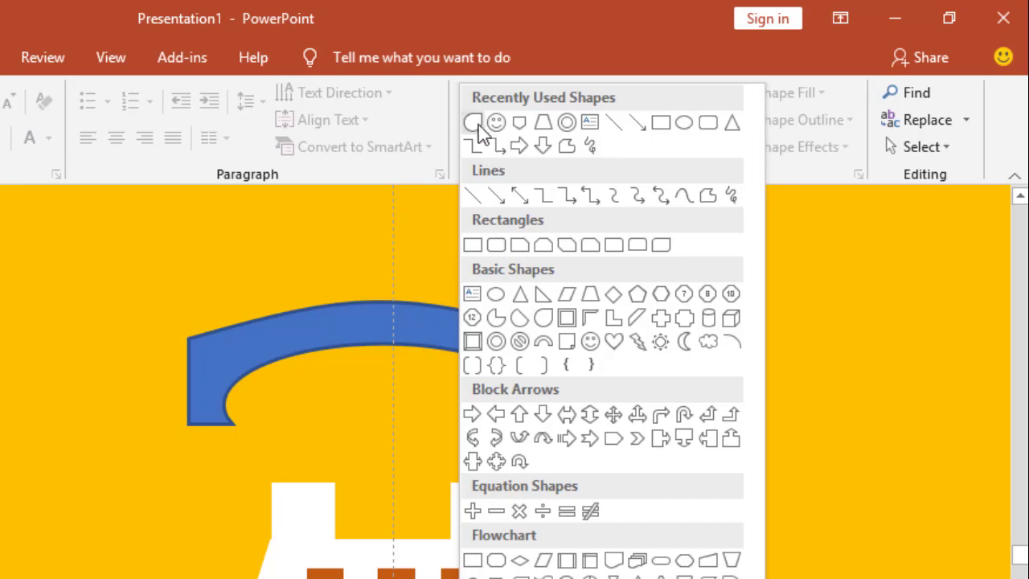
left_click(474, 123)
mouse_move(474, 189)
left_mouse_down()
mouse_move(558, 224)
mouse_move(542, 237)
mouse_move(855, 357)
left_mouse_up()
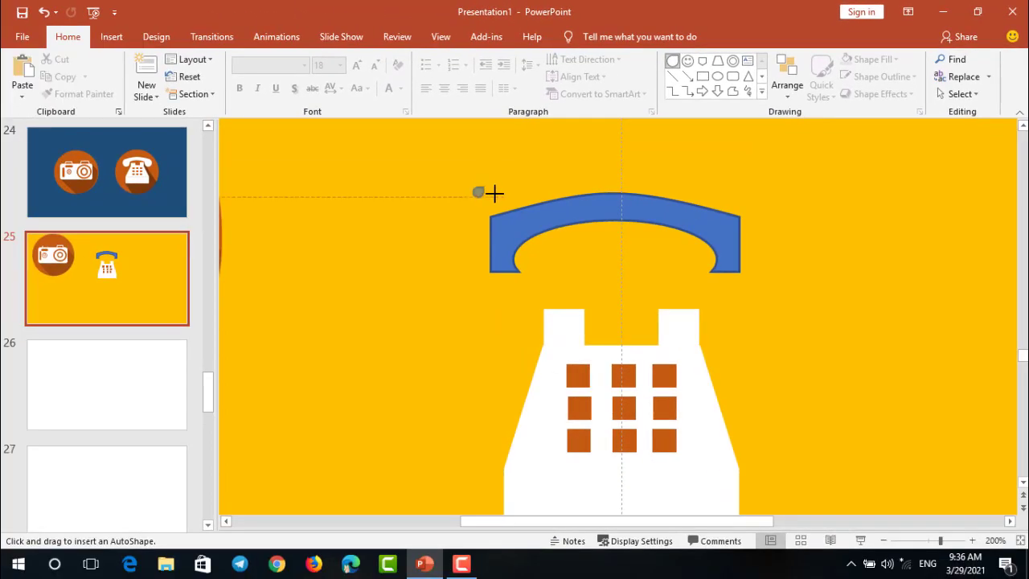
key("Escape")
scroll(592, 298, "down", 5)
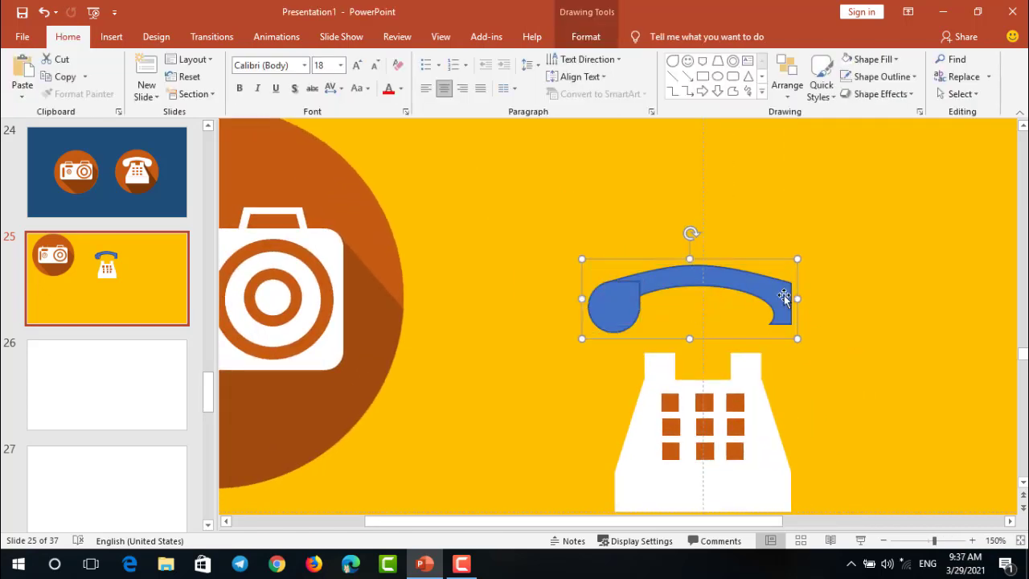
mouse_move(758, 292)
left_mouse_down()
mouse_move(757, 338)
mouse_move(756, 294)
left_mouse_up()
scroll(758, 294, "up", 5, "ctrl")
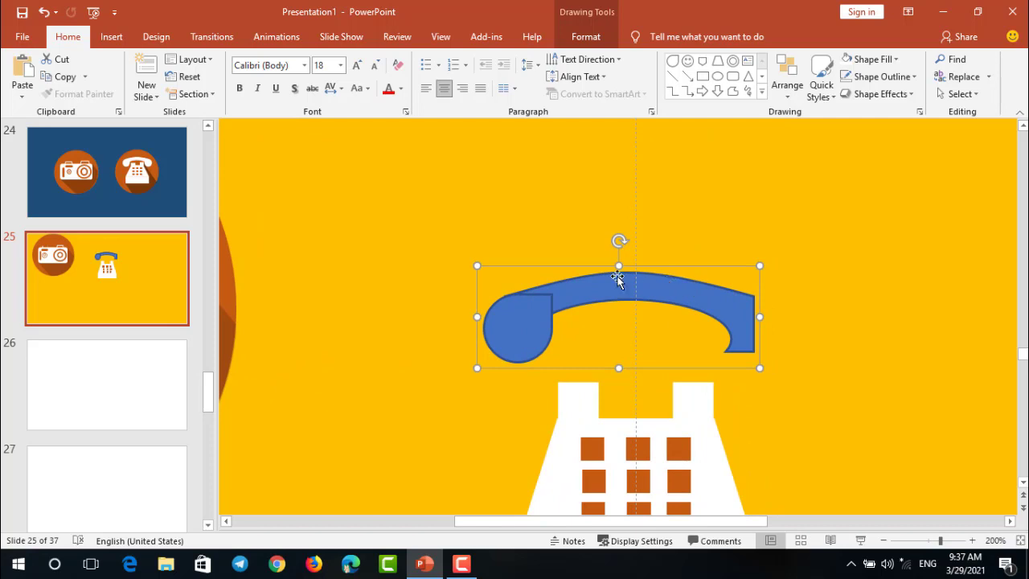
- Check the handset group's parts by selecting the teardrop, arc and whole group in turn
left_click(532, 226)
left_click(621, 294)
left_click(550, 319)
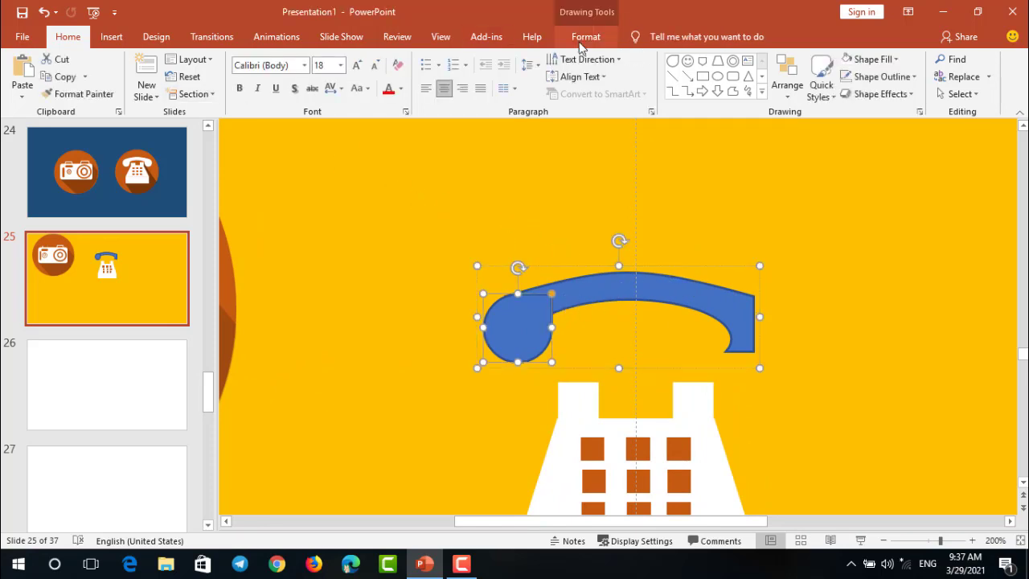
left_click(582, 39)
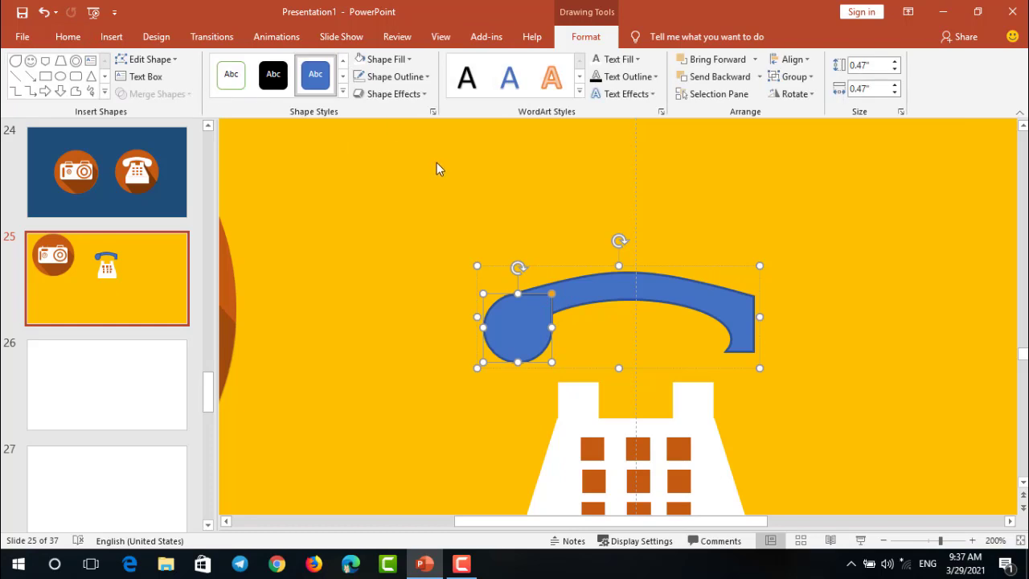
left_click(511, 224)
left_click(576, 285)
left_click(566, 299)
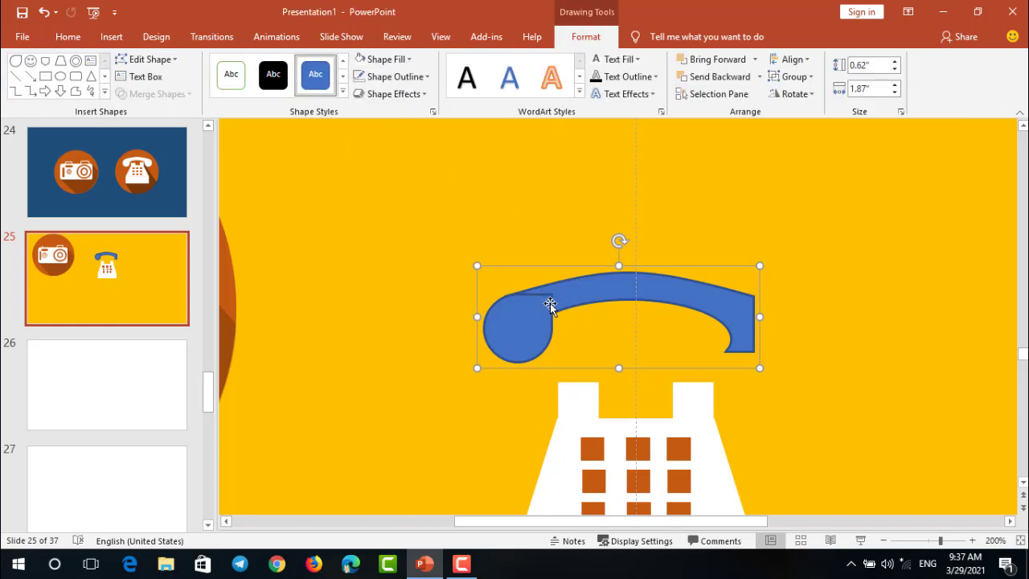
left_click(569, 305)
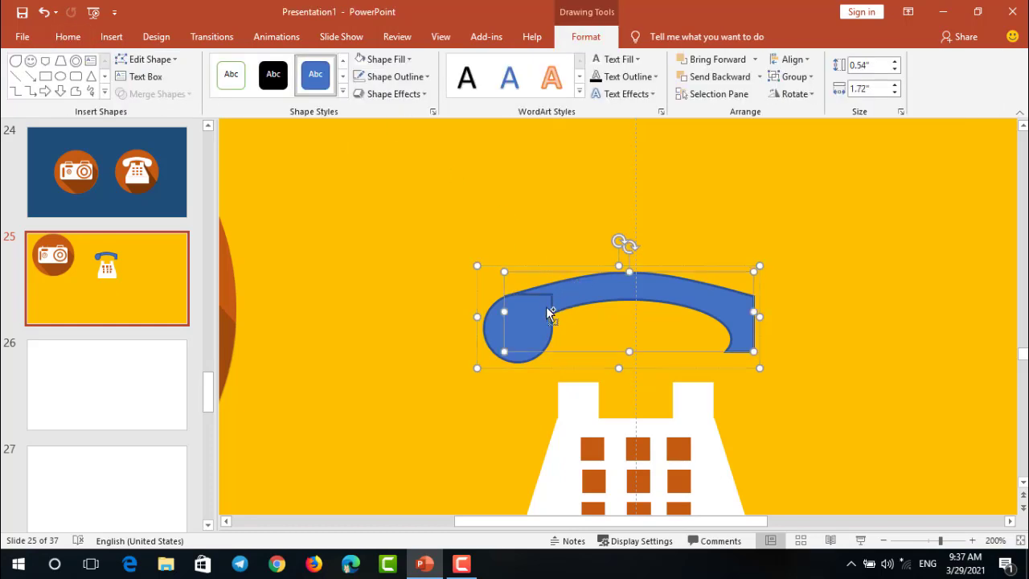
left_click(546, 307, "shift")
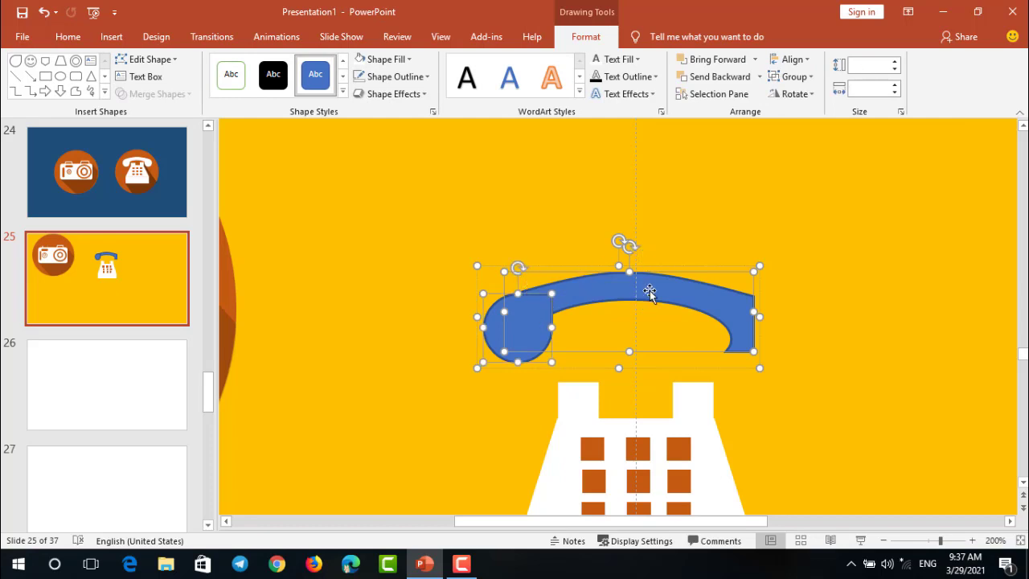
left_click(685, 289)
- Ungroup the handset and union the arc with the teardrop earpiece
right_click(672, 294)
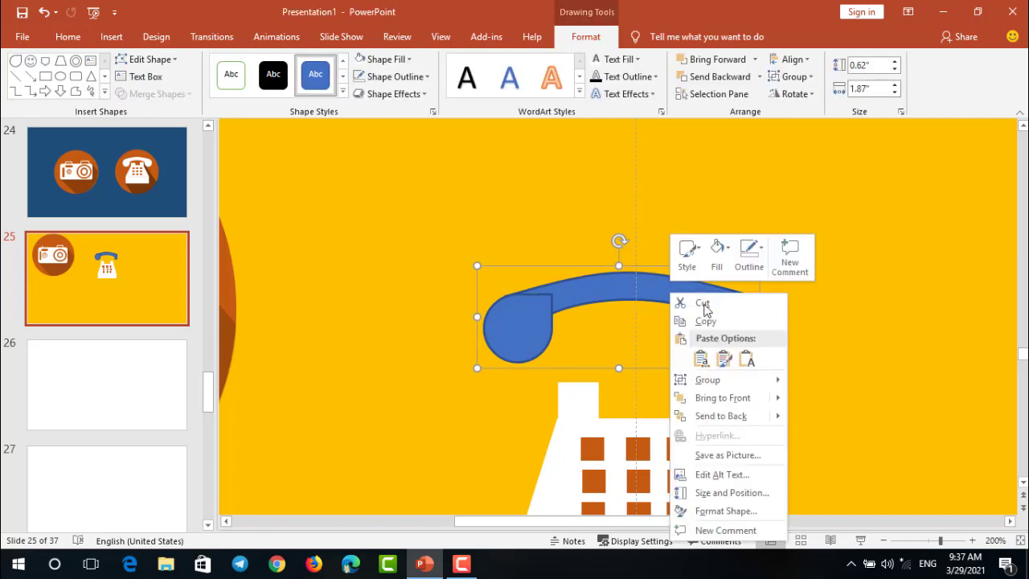
mouse_move(788, 387)
left_click(818, 419)
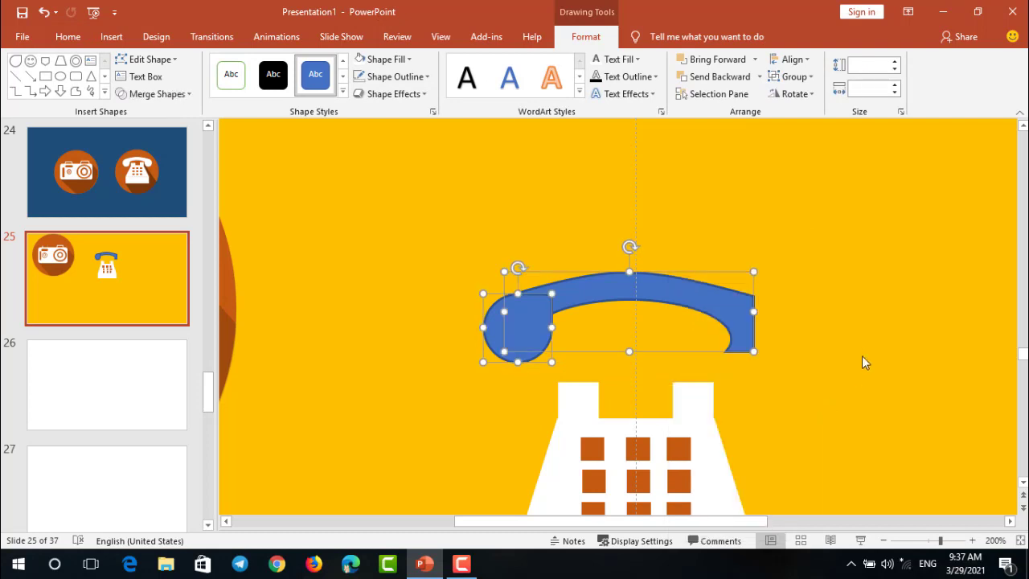
left_click(862, 352)
left_click(532, 338)
left_click(531, 334, "shift")
left_click(188, 94)
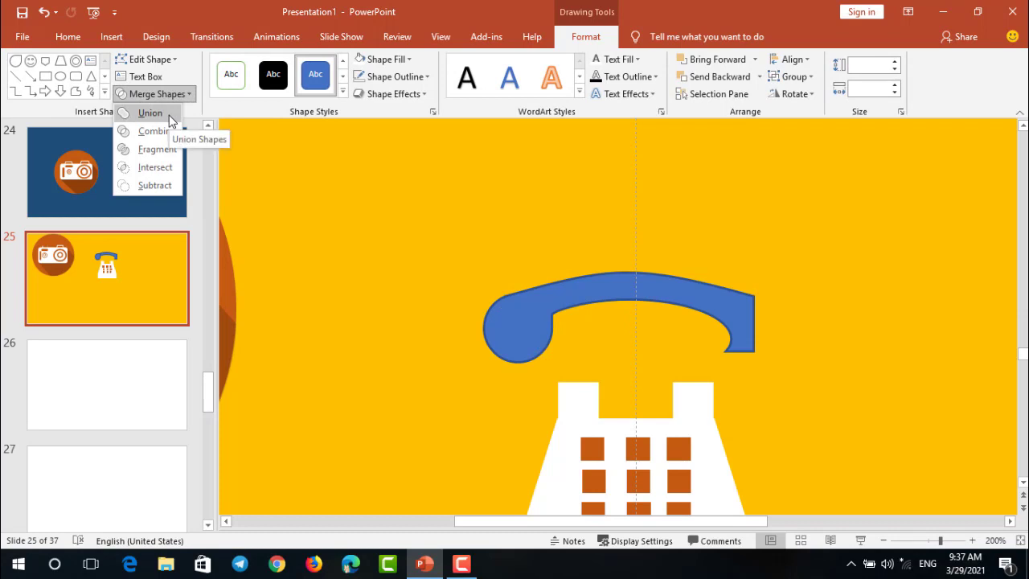
left_click(170, 121)
- Widen the handset slightly to the right and return it above the base
left_click(474, 254)
left_click(598, 306)
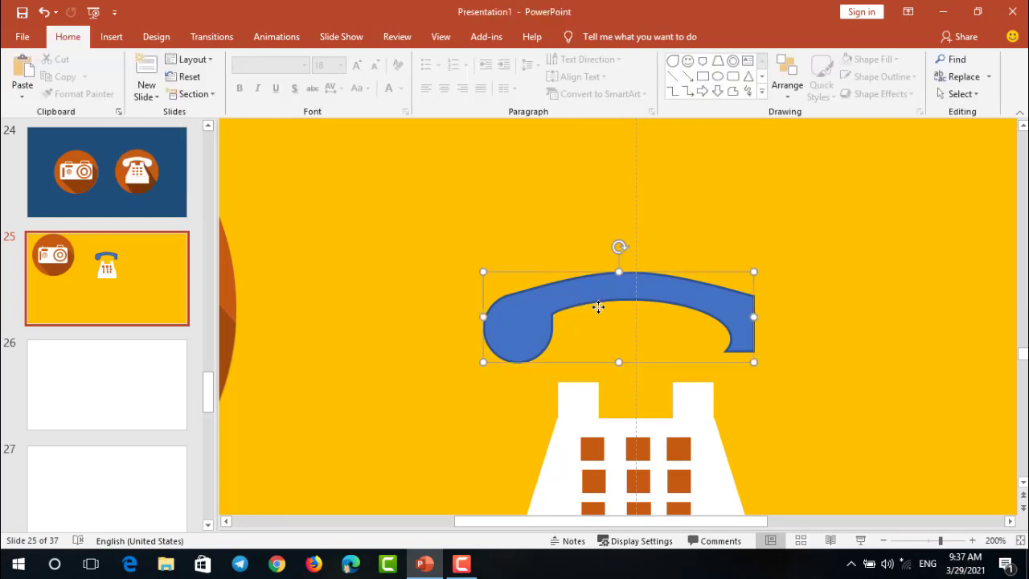
left_click_drag(598, 306, 661, 347)
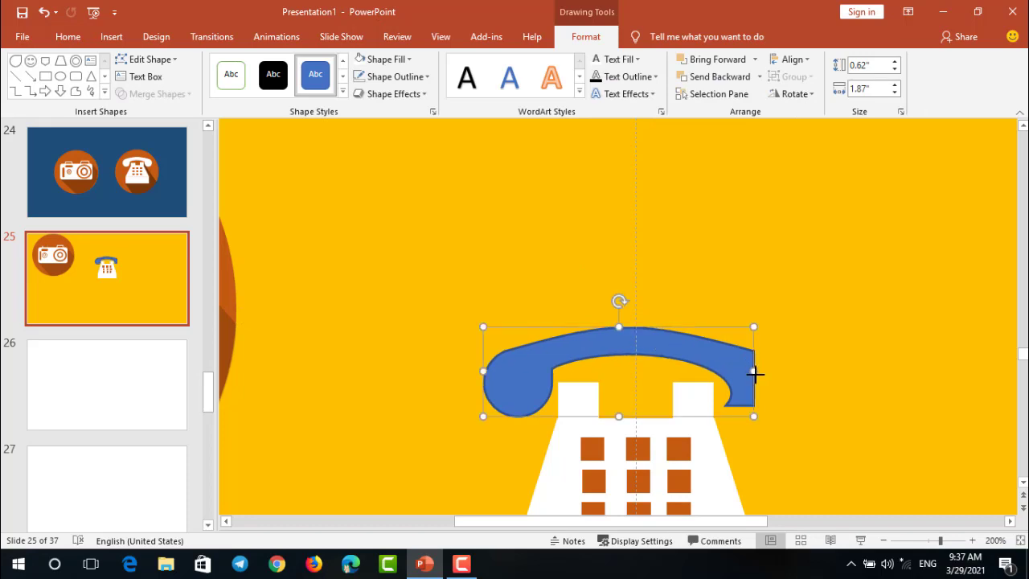
left_click_drag(755, 373, 772, 368)
left_click_drag(657, 330, 656, 277)
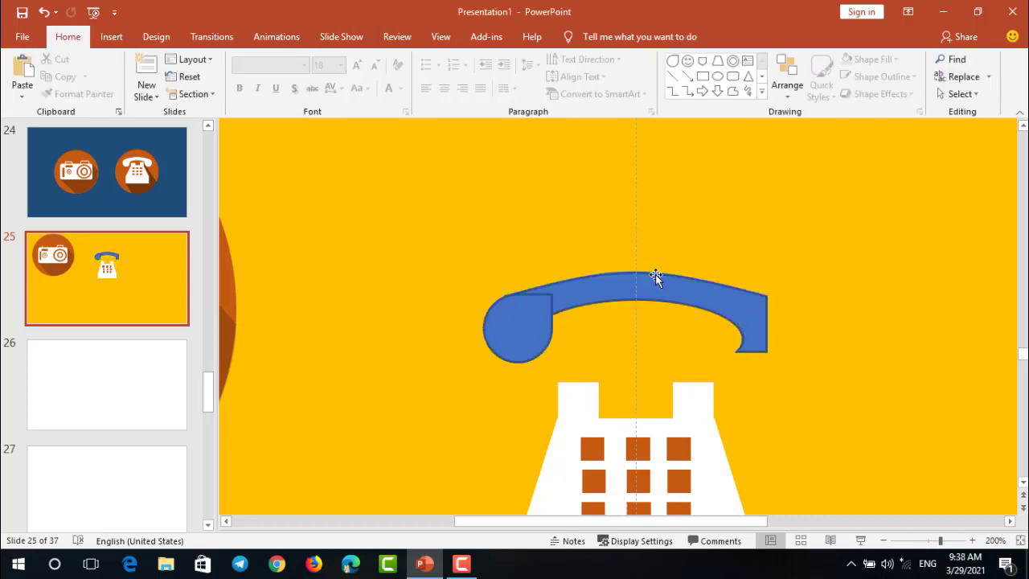
- Union the arc and circular earpiece again and position the handset above the phone base
left_click(661, 282)
left_click(544, 306, "shift")
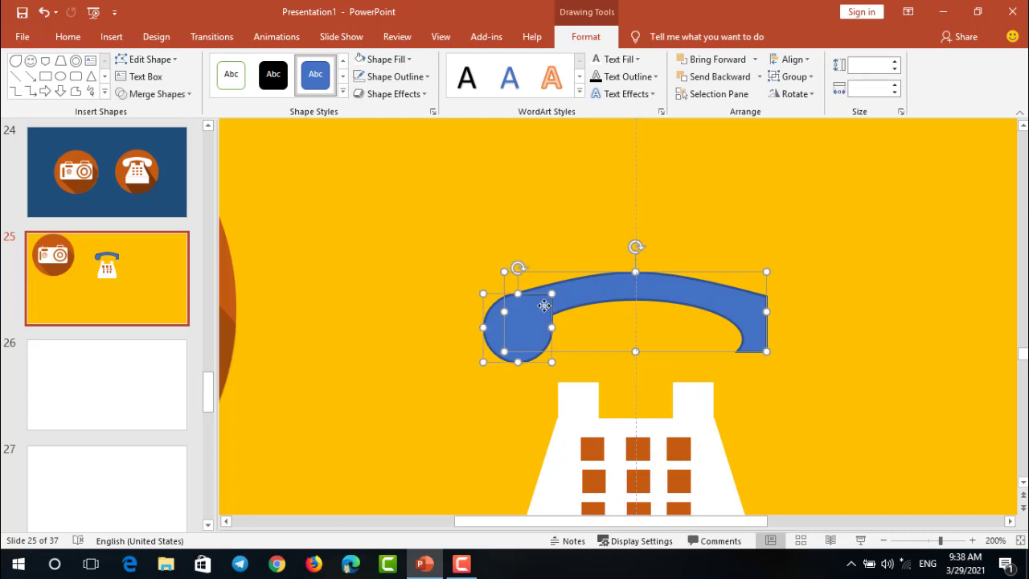
left_click(190, 95)
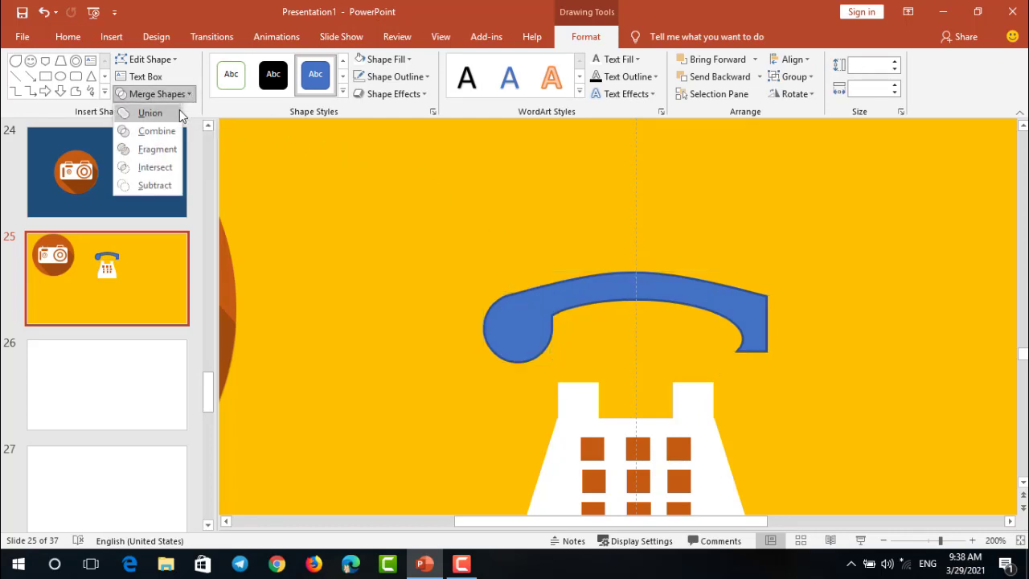
left_click(178, 113)
mouse_move(581, 314)
left_mouse_down()
mouse_move(580, 357)
mouse_move(599, 245)
left_mouse_up()
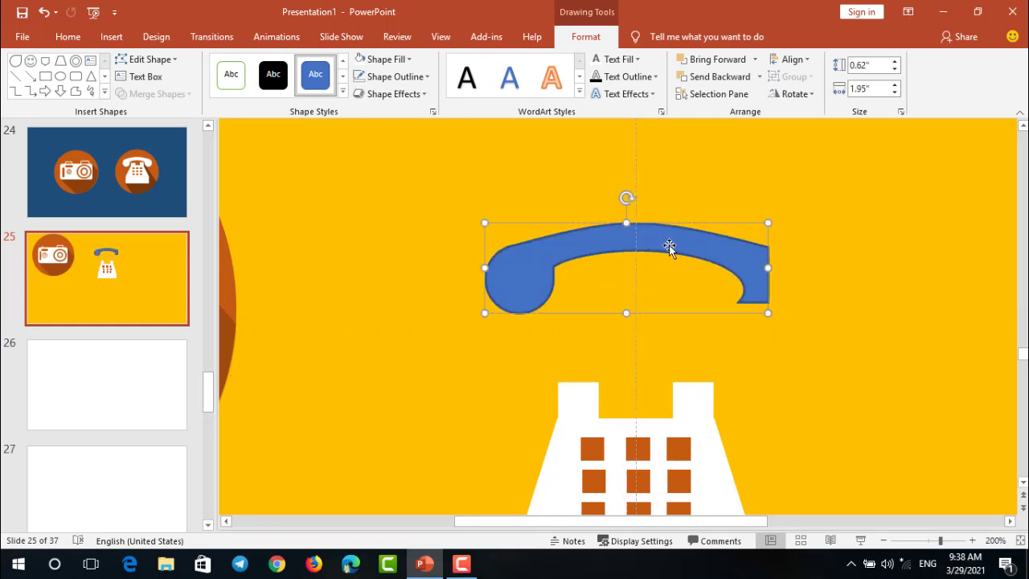
left_click_drag(670, 249, 677, 243)
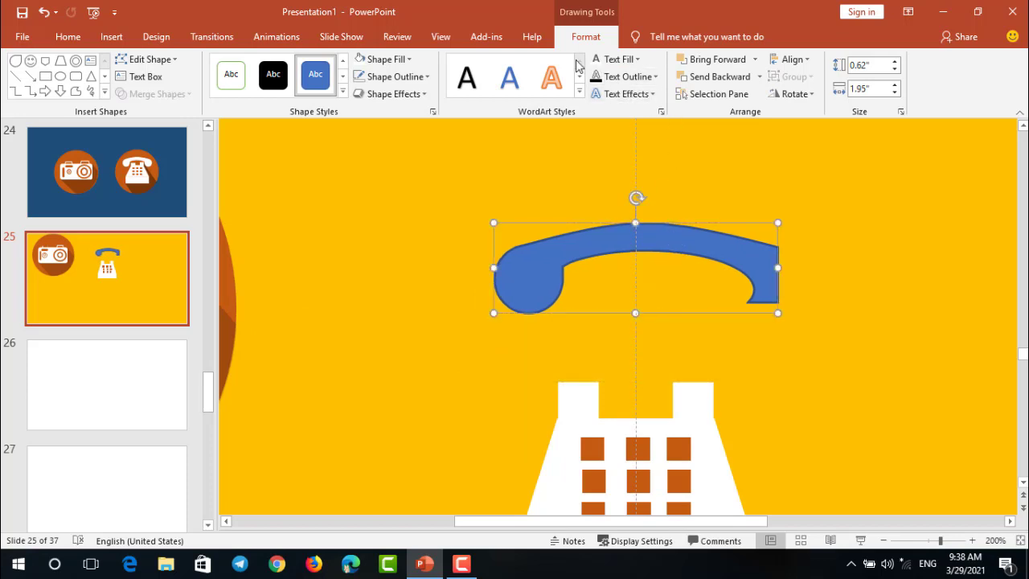
left_click(526, 169)
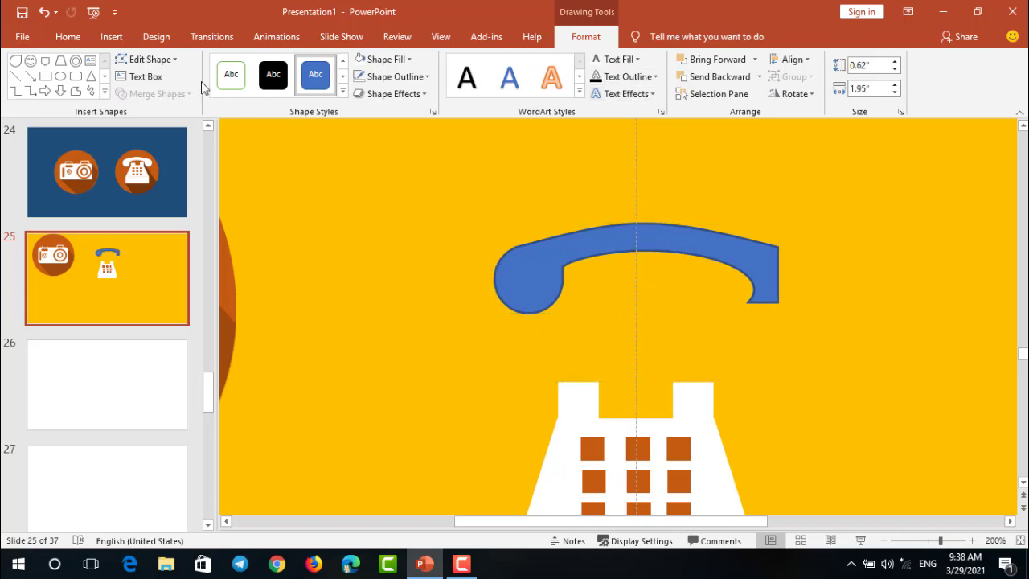
- Draw a rectangle over the handset's right half and fragment the two shapes
left_click(105, 41)
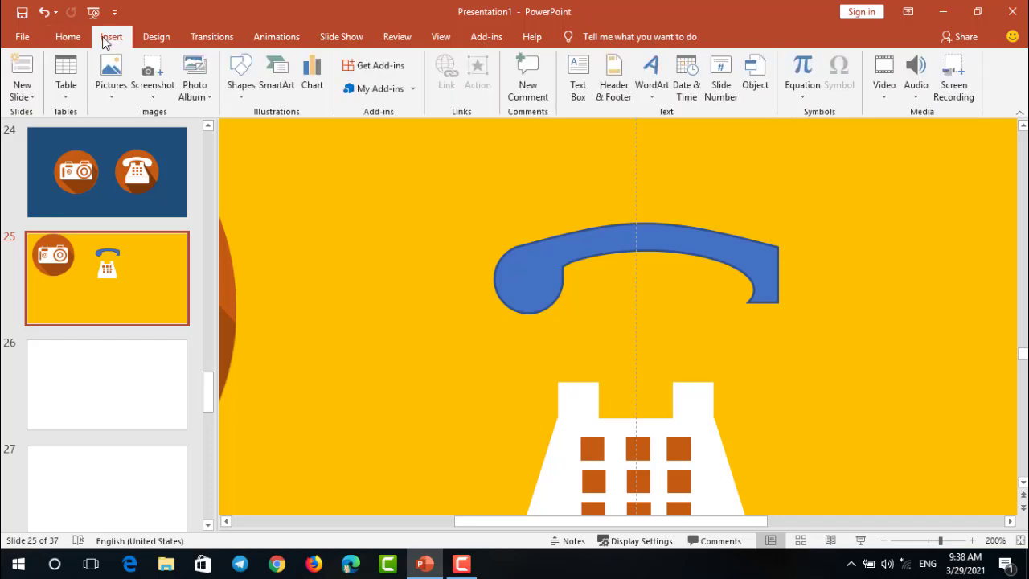
left_click(240, 89)
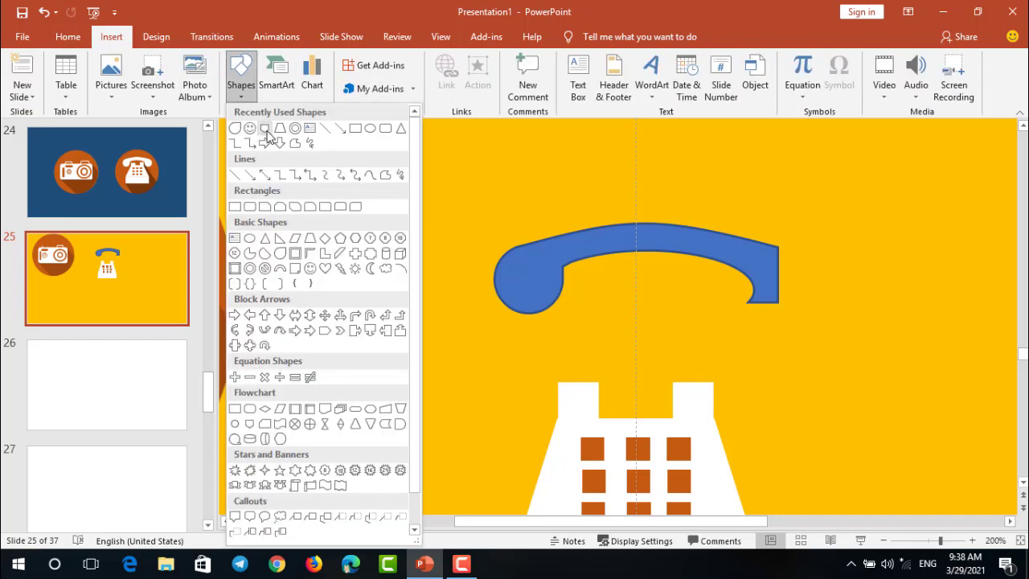
left_click(355, 131)
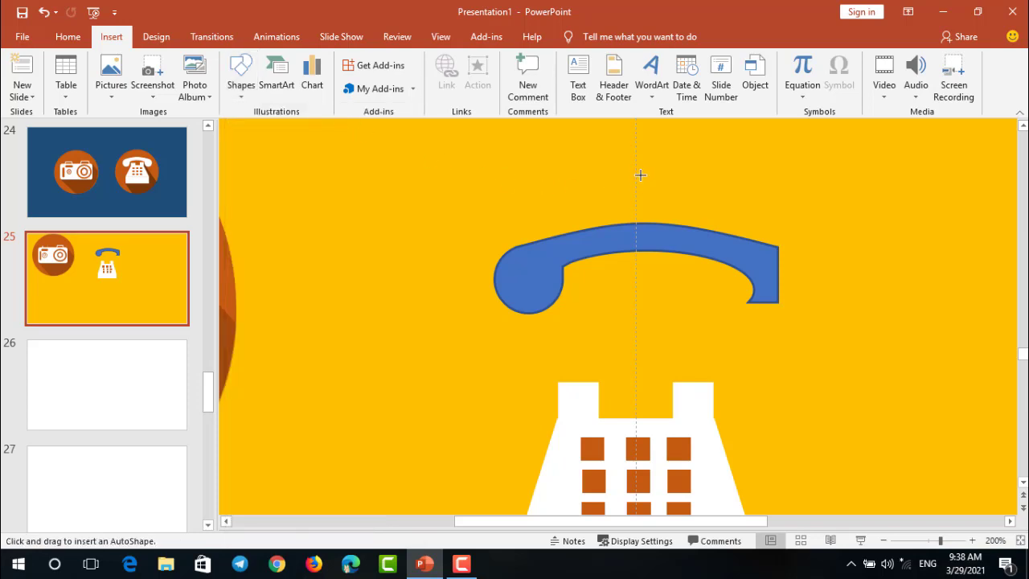
left_click_drag(637, 172, 855, 355)
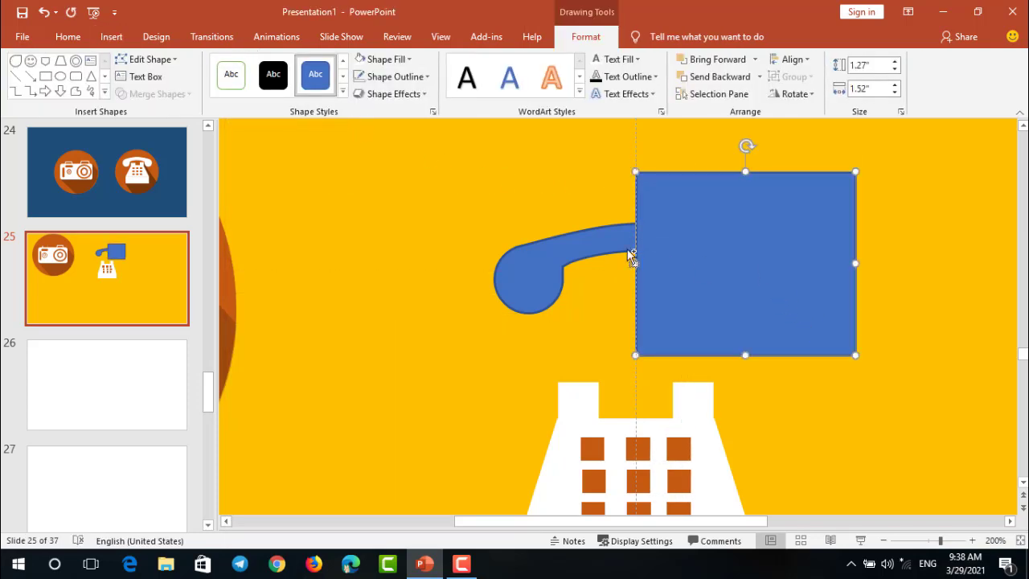
left_click(601, 239, "shift")
left_click(189, 95)
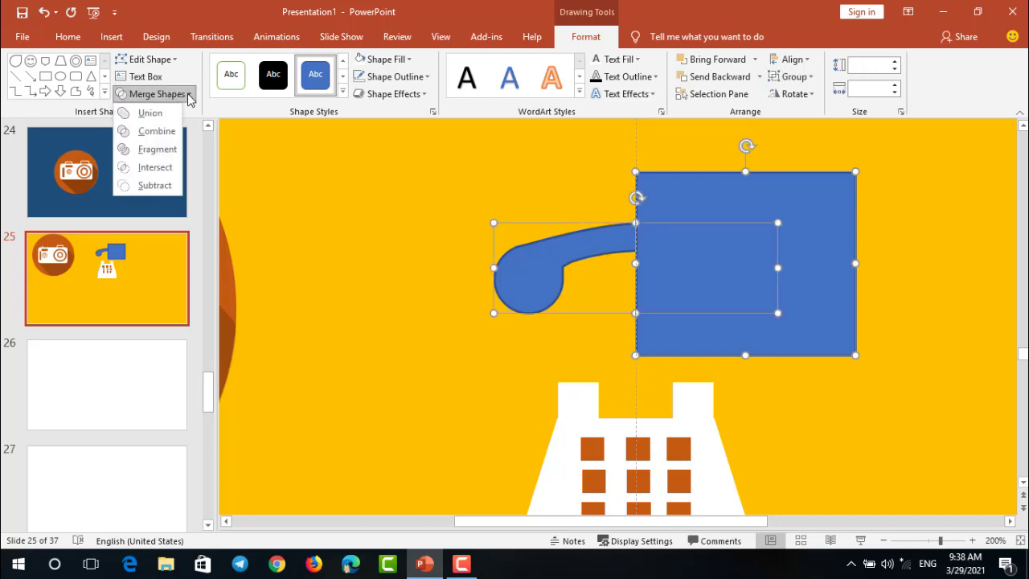
left_click(157, 150)
- Delete the leftover rectangle piece and the right handset piece, keeping the left half
left_click(345, 177)
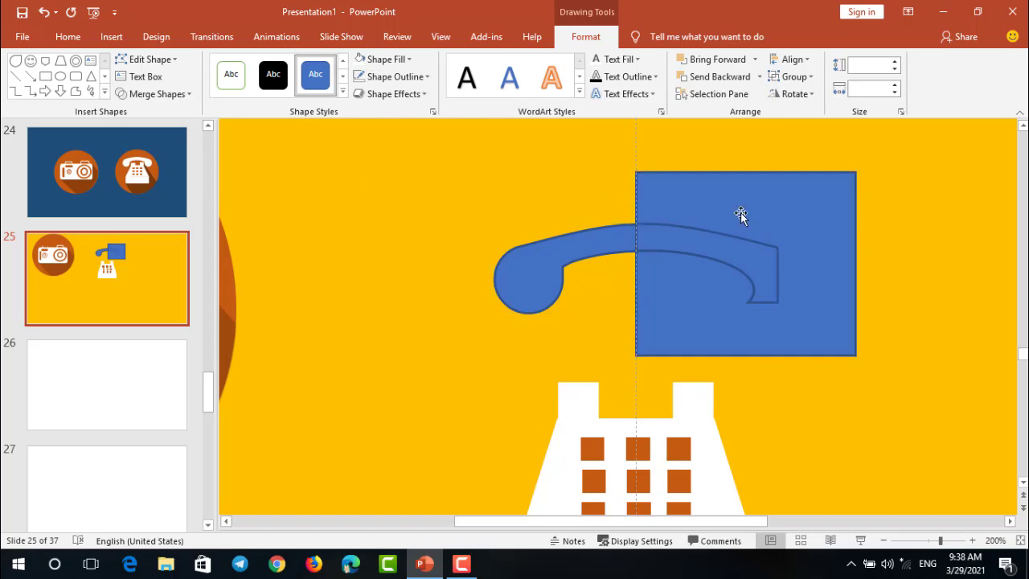
left_click(740, 214)
key("Delete")
left_click(735, 234)
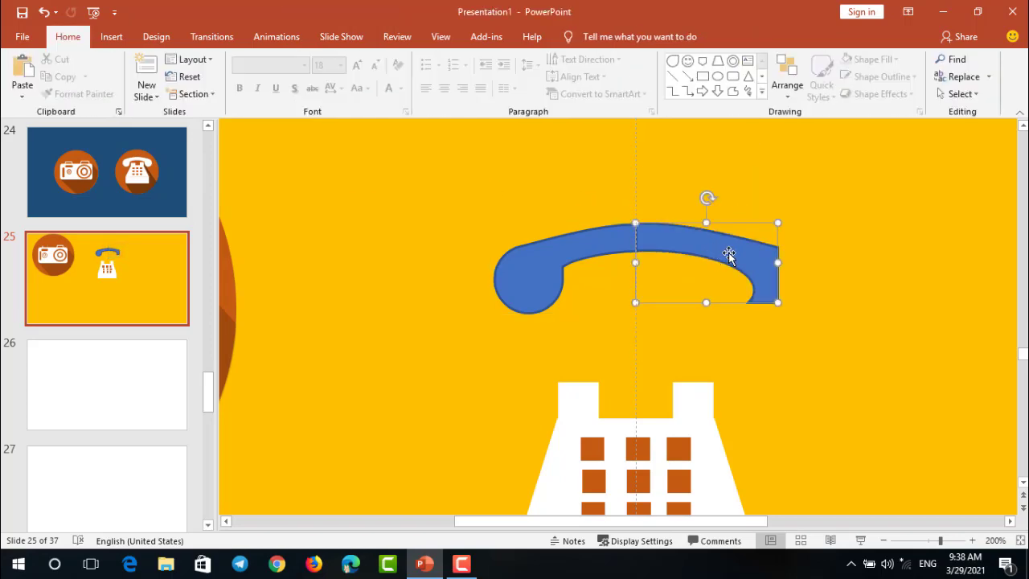
key("Delete")
left_click(555, 218)
left_click(584, 38)
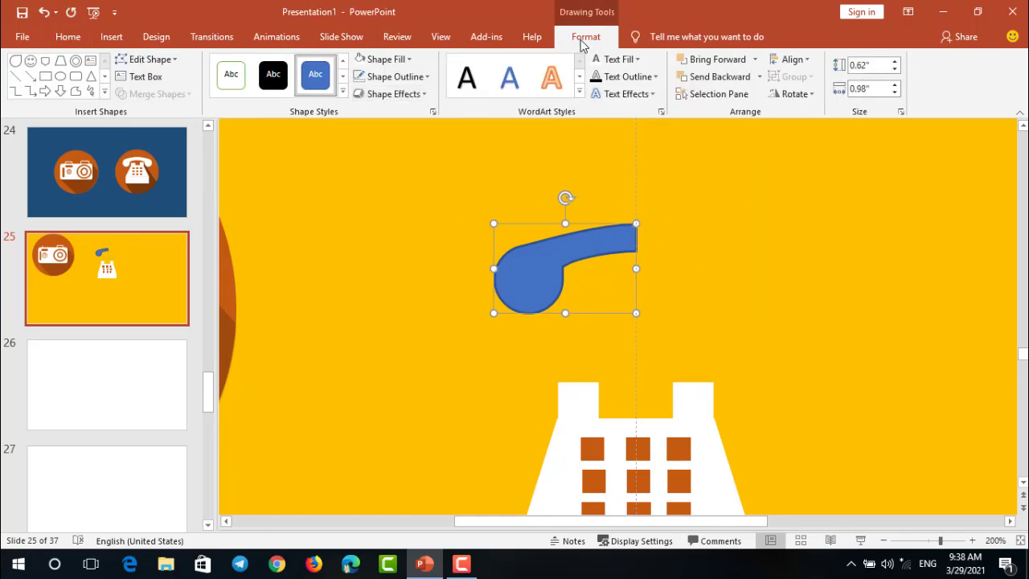
- Fill the handset half white with no outline
left_click(410, 59)
left_click(360, 89)
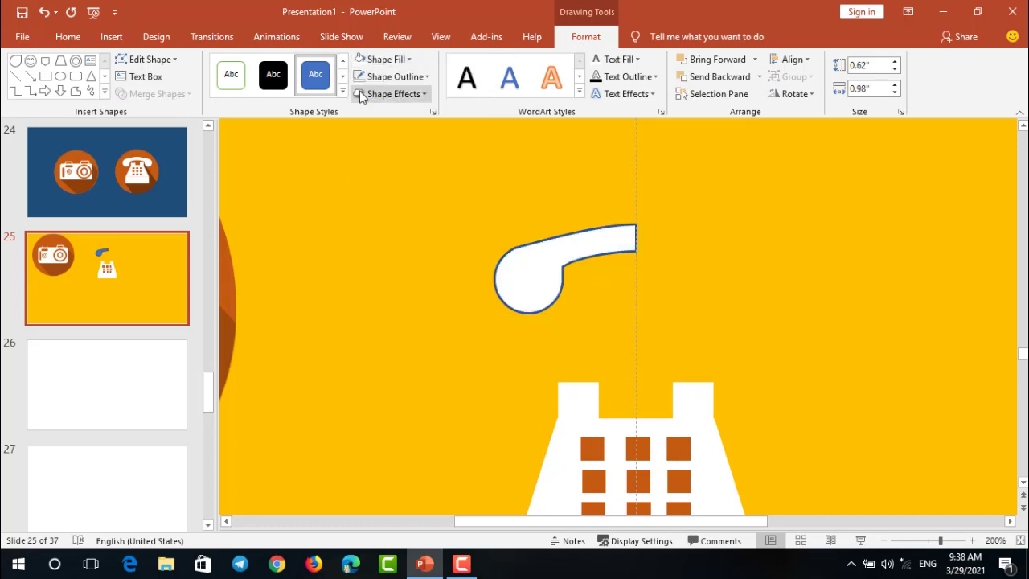
left_click(429, 77)
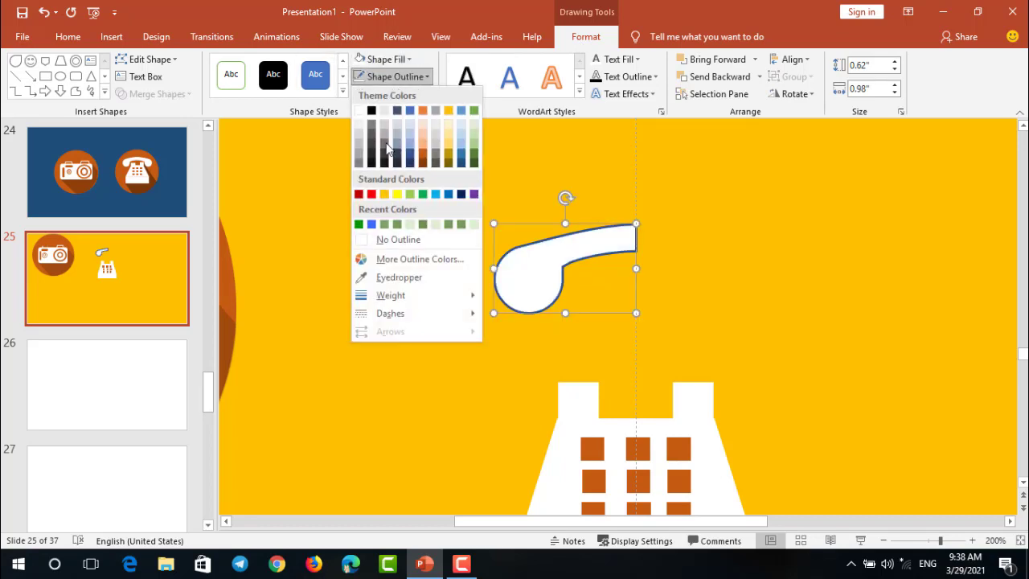
left_click(382, 240)
left_click(528, 257)
- Narrow the telephone body from its left side to 1.48 inches wide, then reselect the handset half
scroll(716, 357, "down", 5)
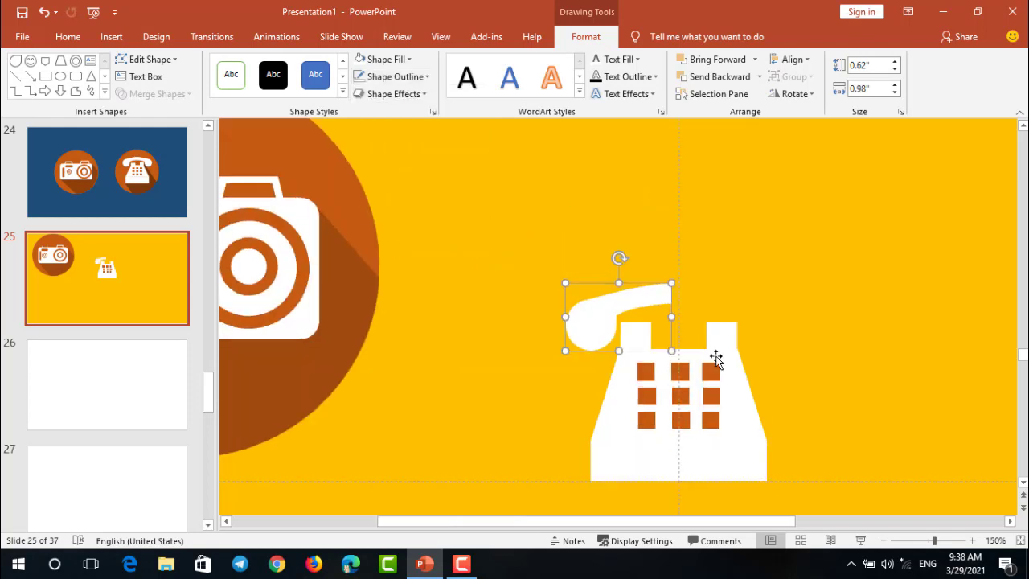
left_click(716, 356, "shift")
left_click_drag(769, 316, 759, 328)
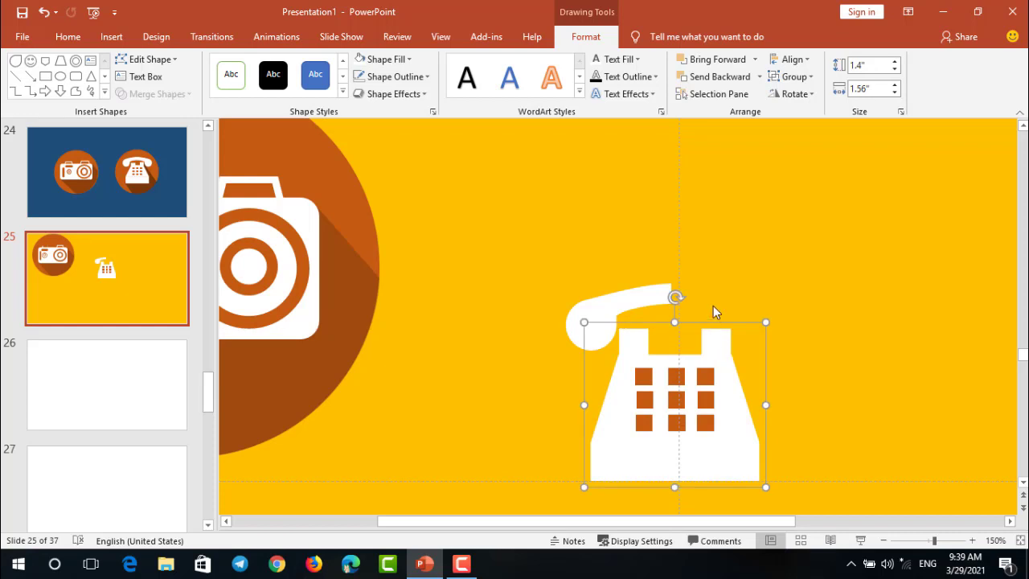
scroll(655, 351, "up", 15)
left_click(654, 352)
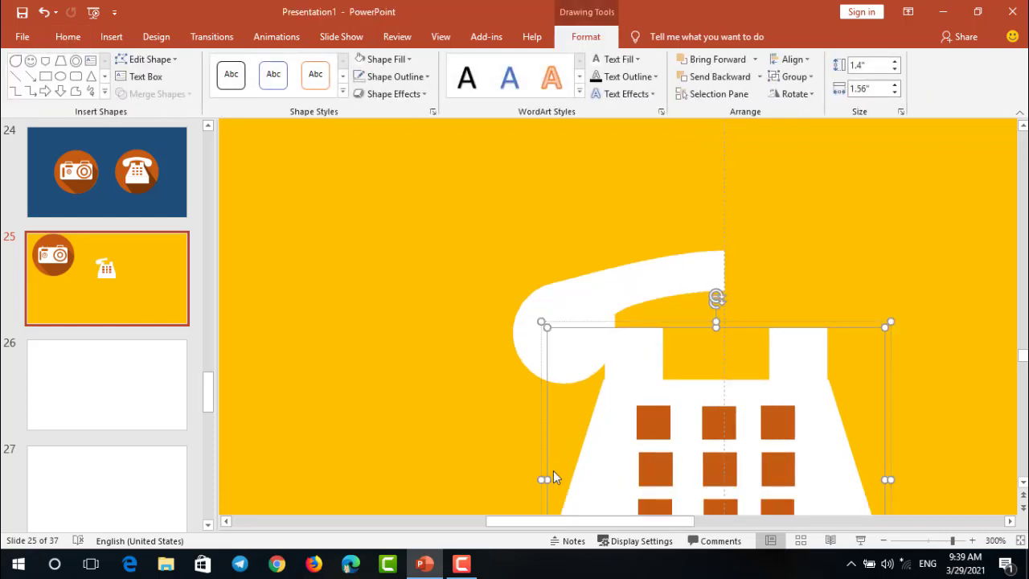
left_click_drag(545, 480, 563, 480)
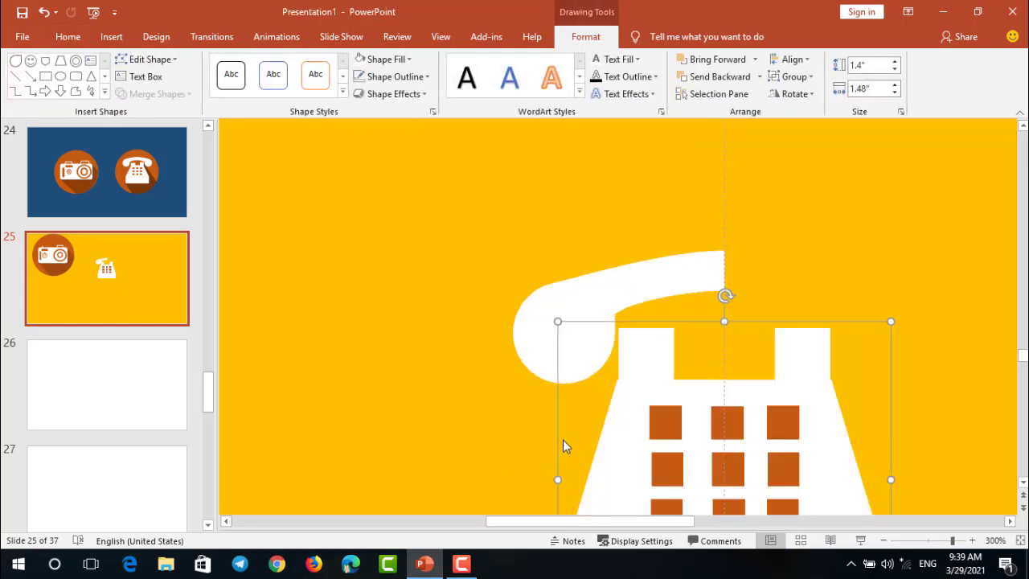
left_click(515, 423)
scroll(515, 424, "down", 5)
left_click(618, 301)
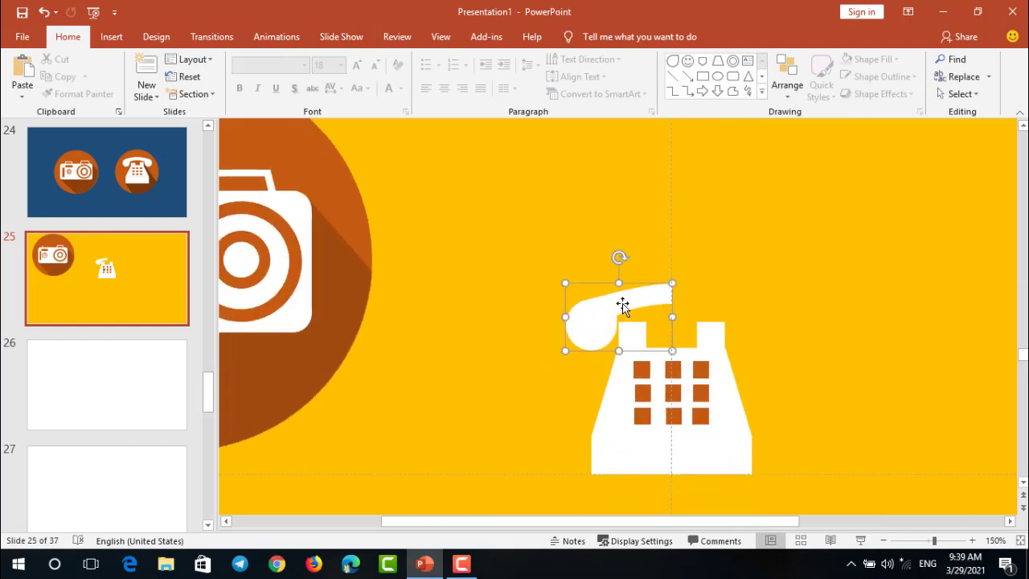
left_click(622, 306)
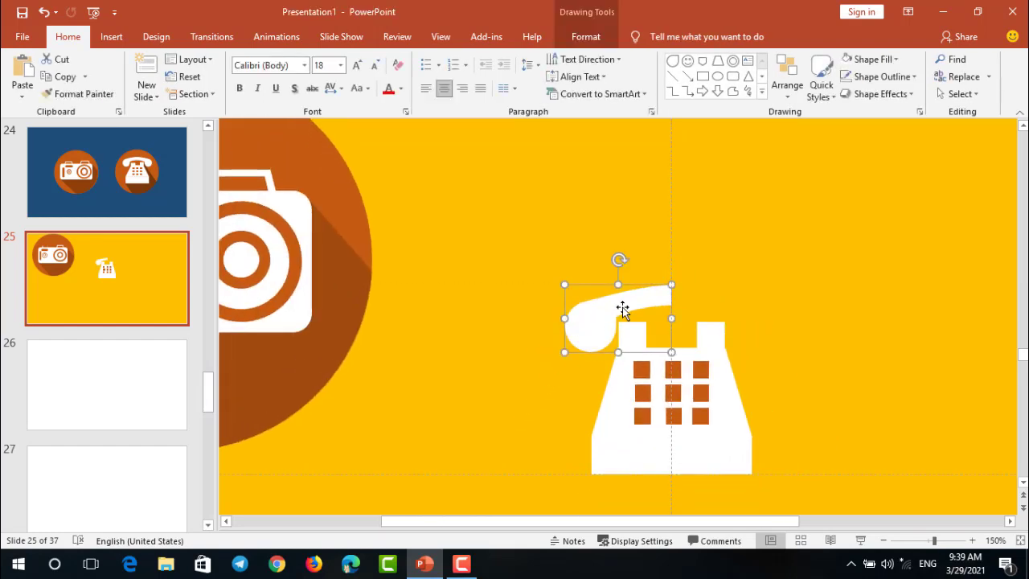
- Copy the handset half, flip it horizontally and join it to the original
mouse_move(622, 308)
left_mouse_down()
mouse_move(632, 315)
mouse_move(661, 225)
left_mouse_up()
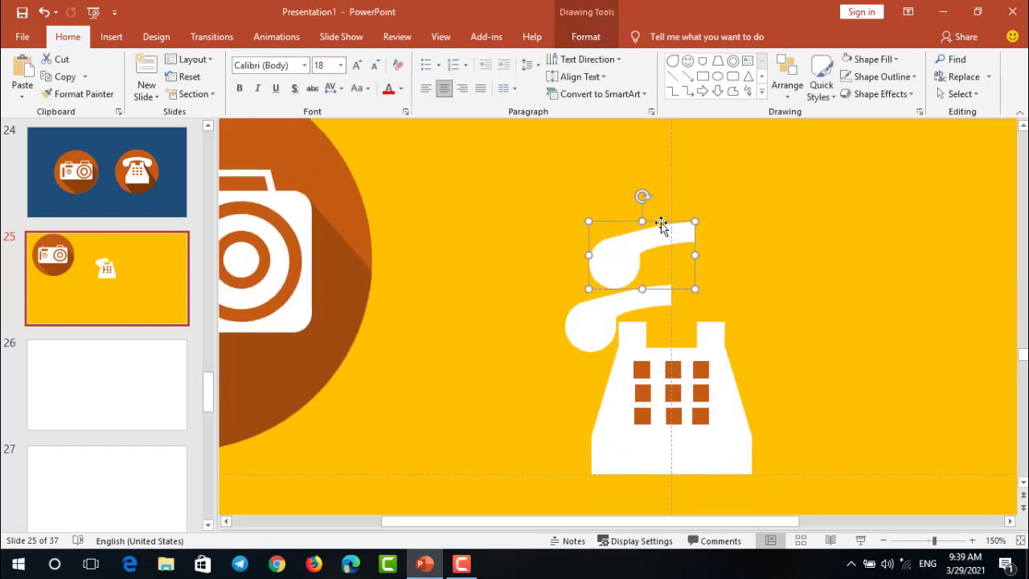
left_click(586, 37)
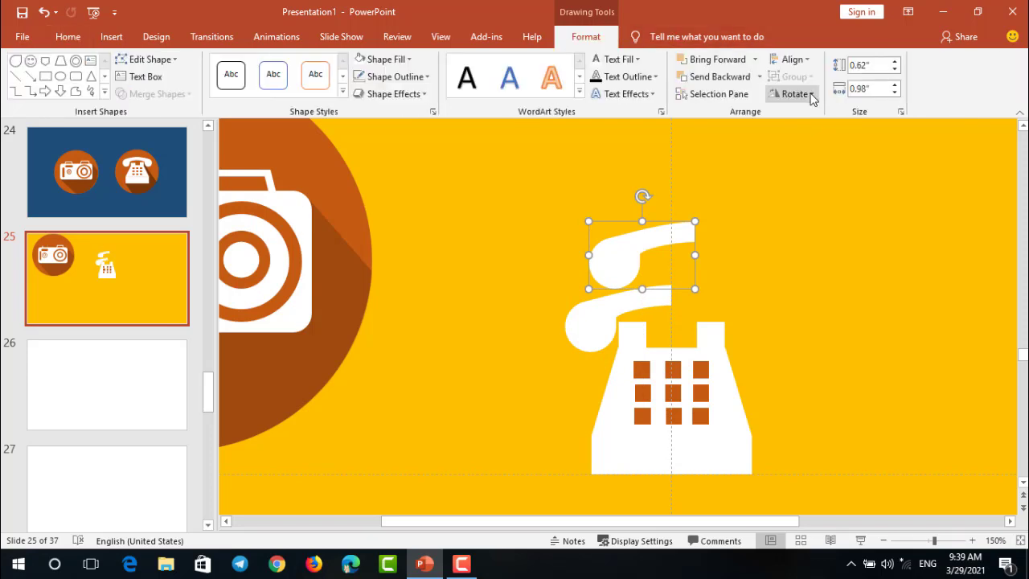
left_click(809, 94)
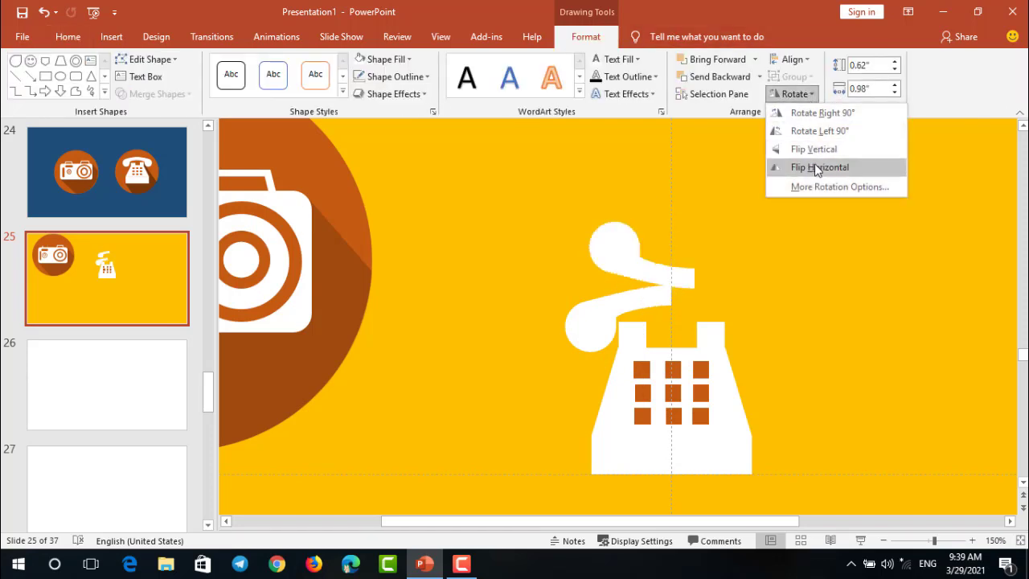
left_click(819, 172)
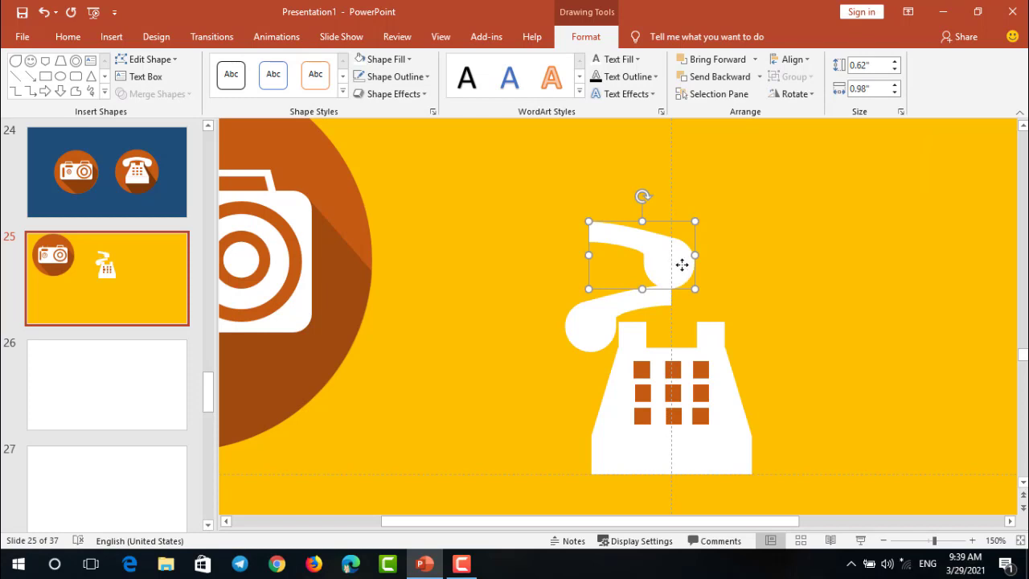
left_click_drag(682, 265, 761, 327)
- Centre the full handset on the body and select all the telephone's pieces
left_click(831, 278)
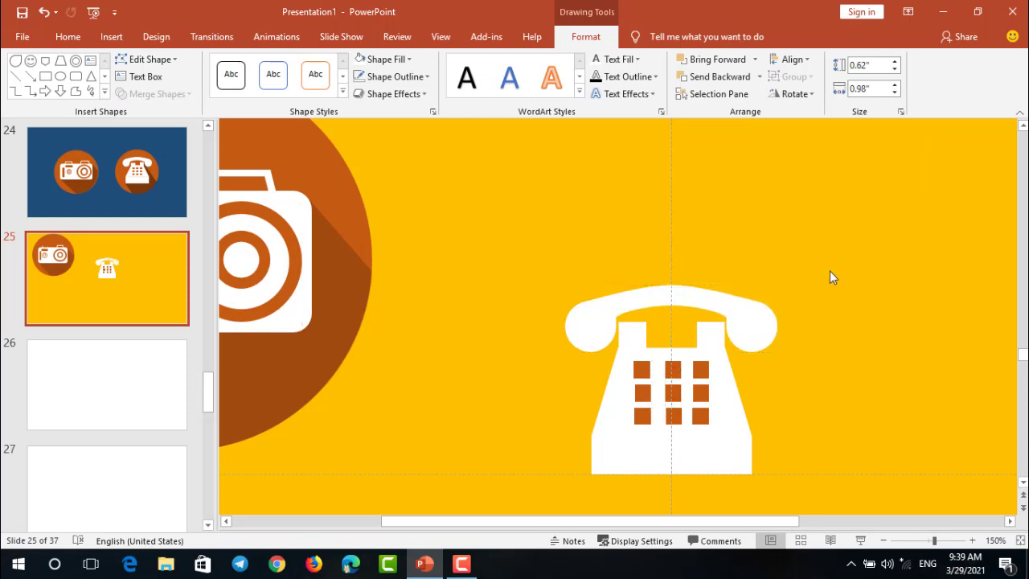
scroll(810, 275, "up", 15)
left_click(786, 279)
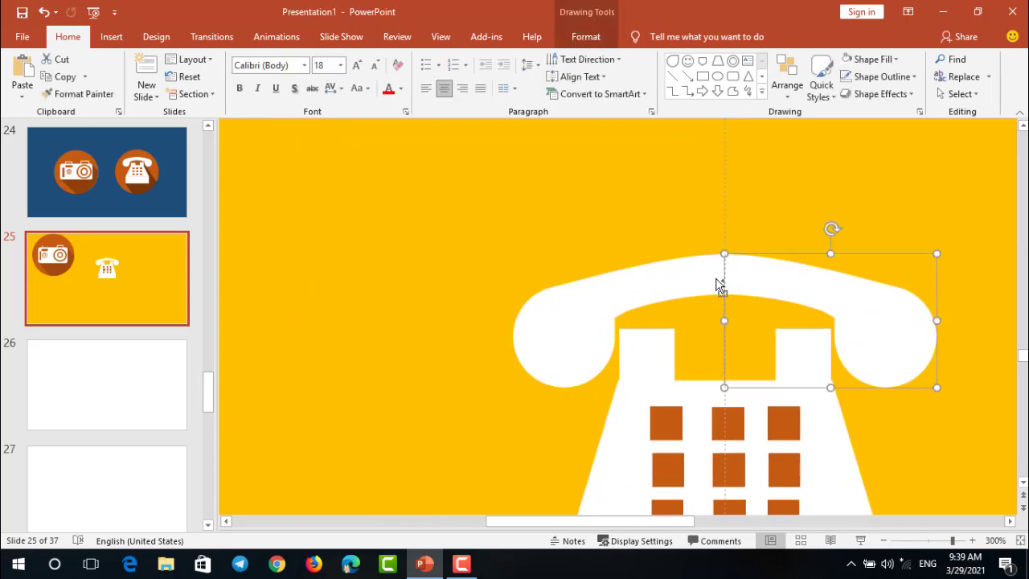
left_click(688, 277, "shift")
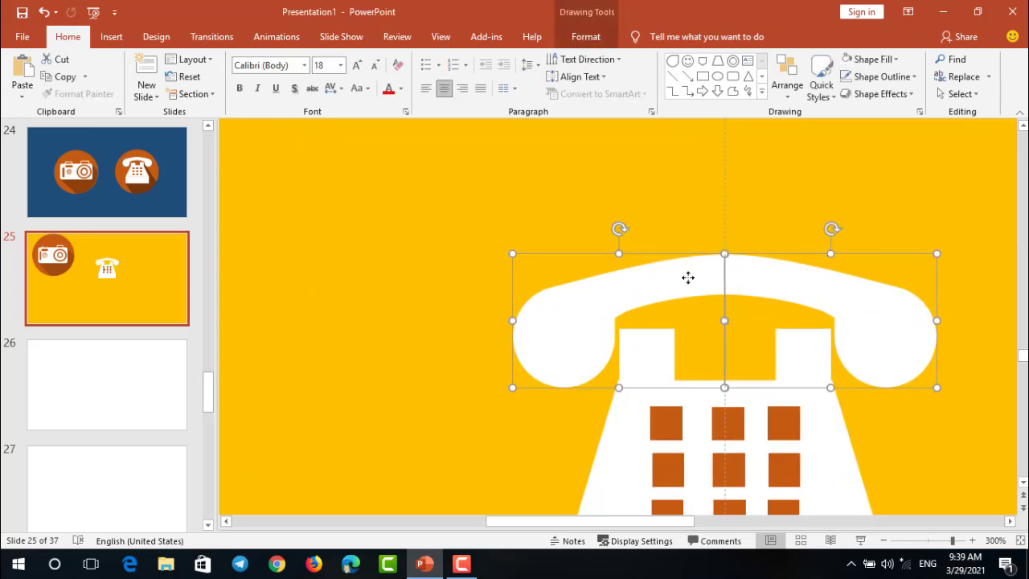
mouse_move(688, 277)
left_mouse_down()
mouse_move(711, 279)
mouse_move(684, 282)
left_mouse_up()
scroll(684, 282, "down", 20)
left_click(561, 264)
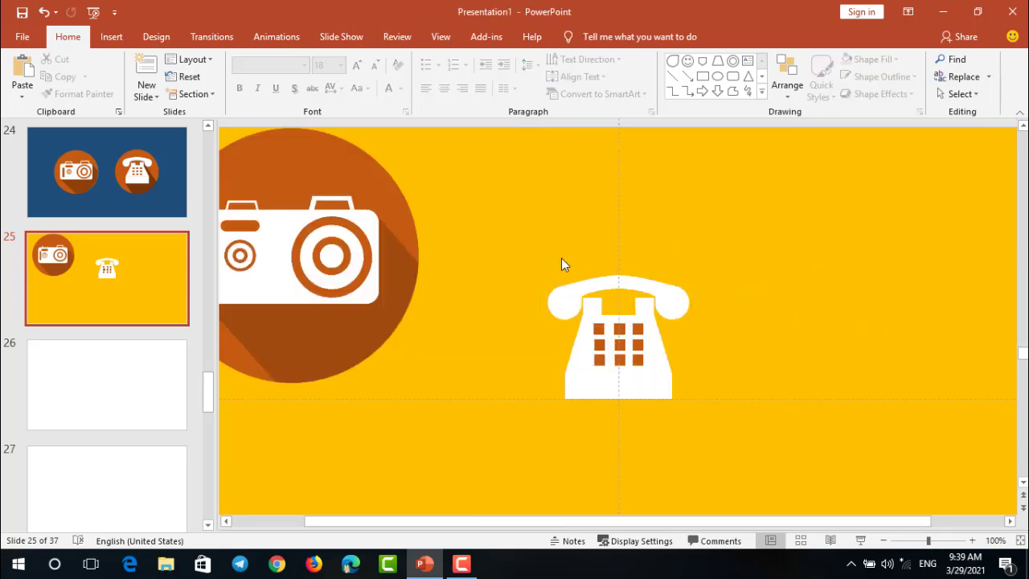
left_click_drag(520, 217, 780, 454)
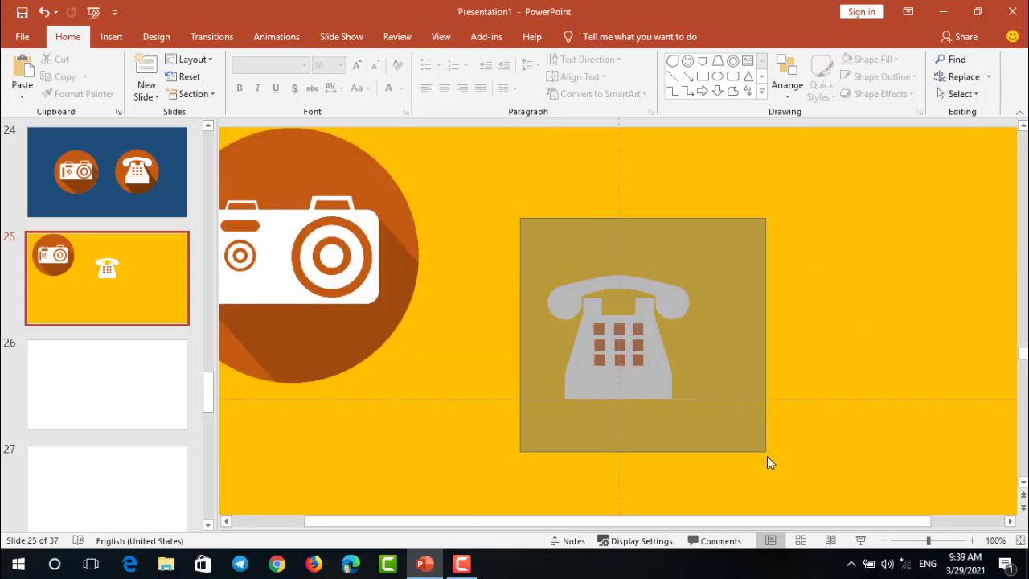
- Group the telephone pieces into one object and move it up and to the left
key("ctrl+g")
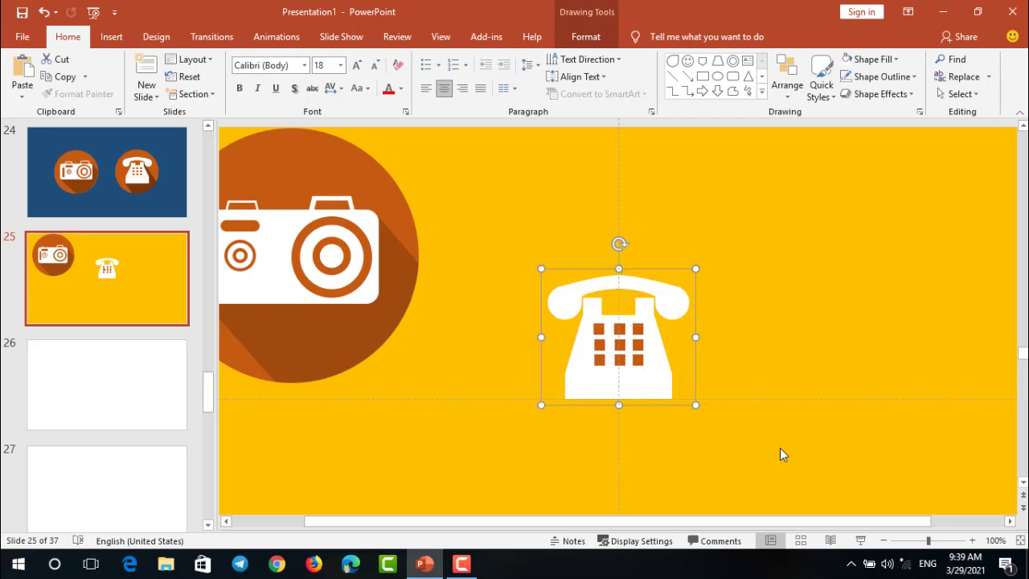
left_click_drag(667, 375, 644, 307)
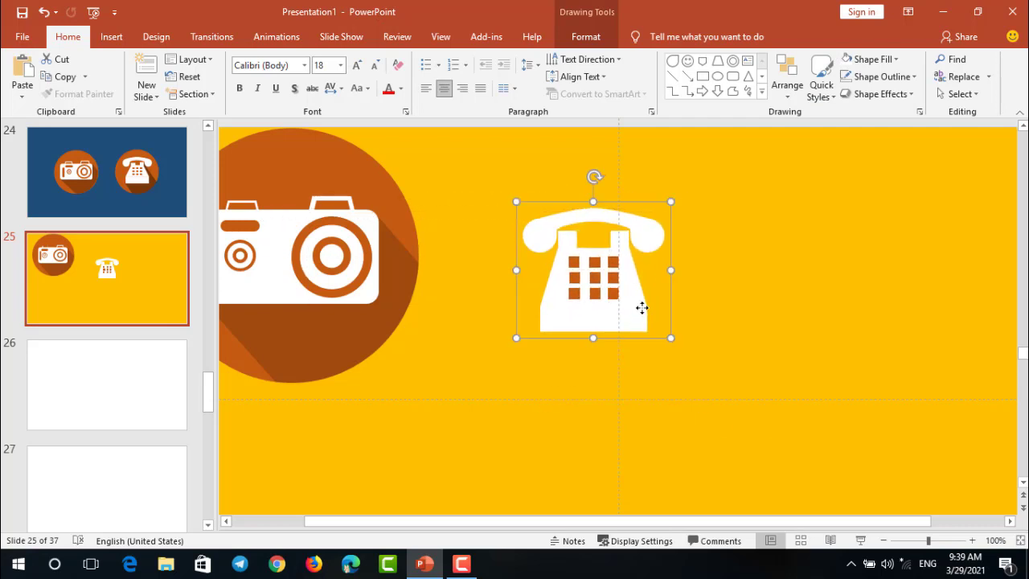
scroll(645, 314, "down", 3)
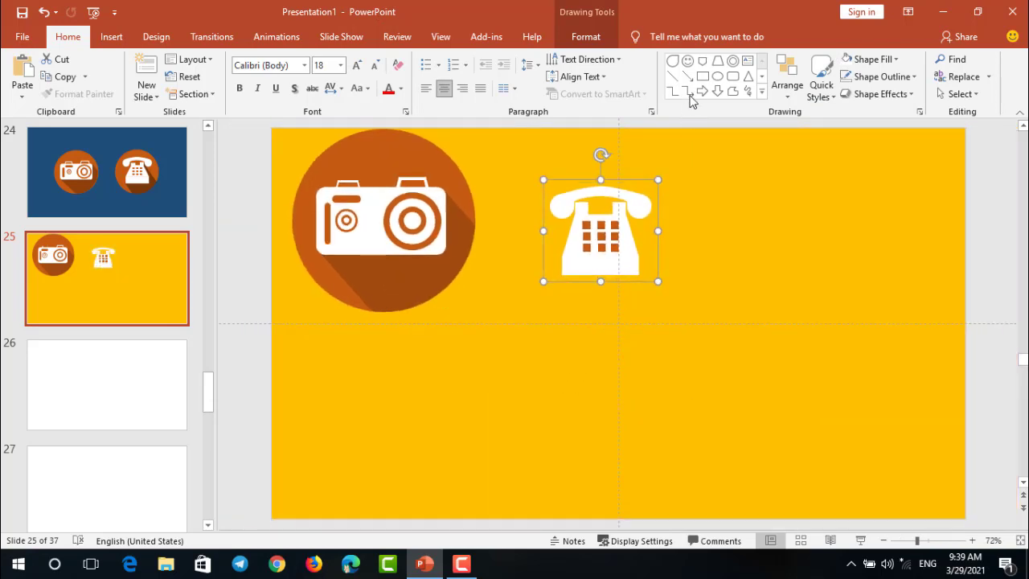
- Draw a circle, size it to 3.66 inches to match the camera circle, and place it beside the telephone
left_click(717, 80)
left_click_drag(700, 152, 875, 326)
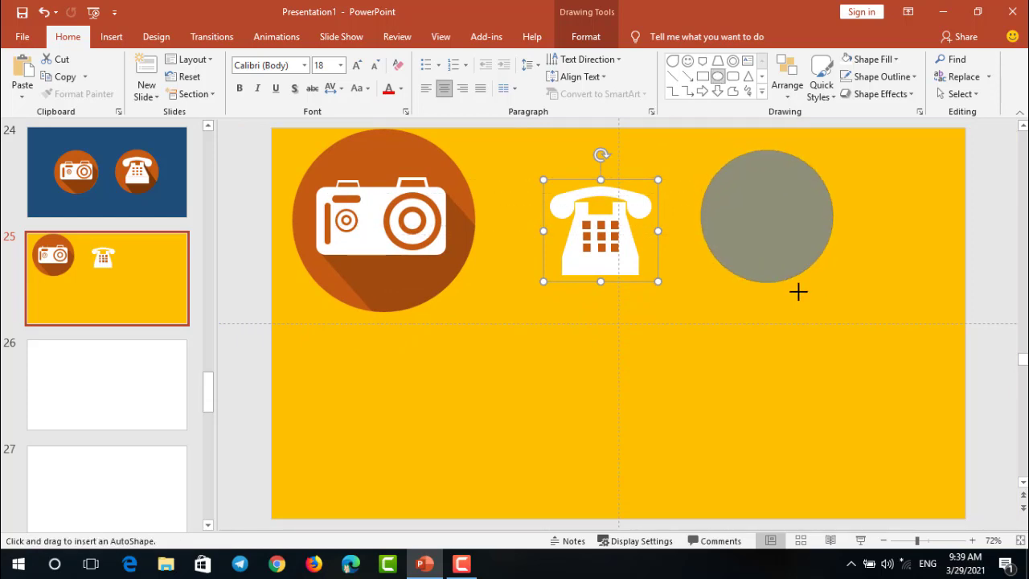
mouse_move(822, 243)
left_mouse_down()
mouse_move(417, 226)
mouse_move(456, 301)
left_mouse_up()
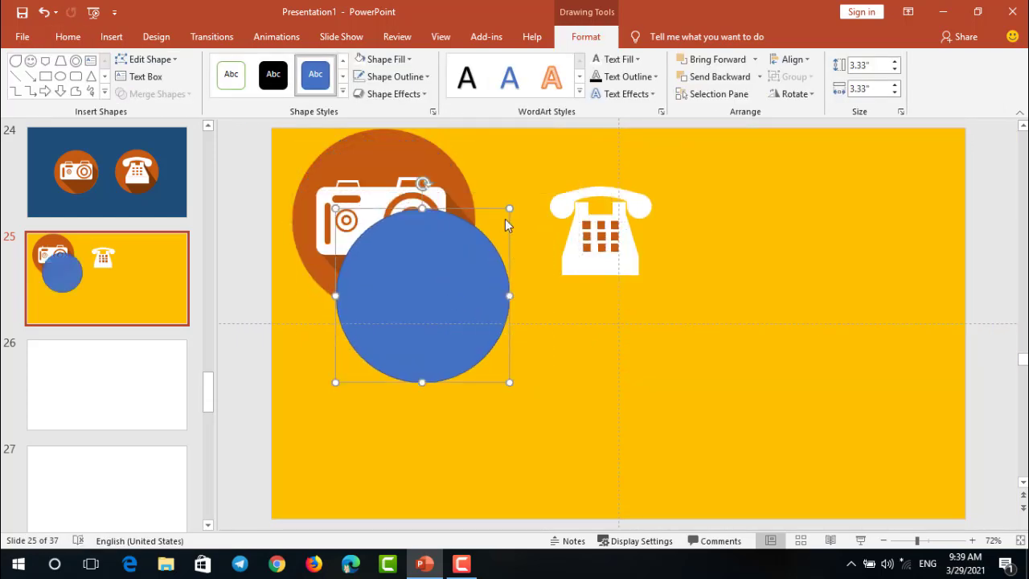
left_click_drag(508, 208, 526, 191)
mouse_move(482, 260)
left_mouse_down()
mouse_move(437, 189)
mouse_move(762, 227)
left_mouse_up()
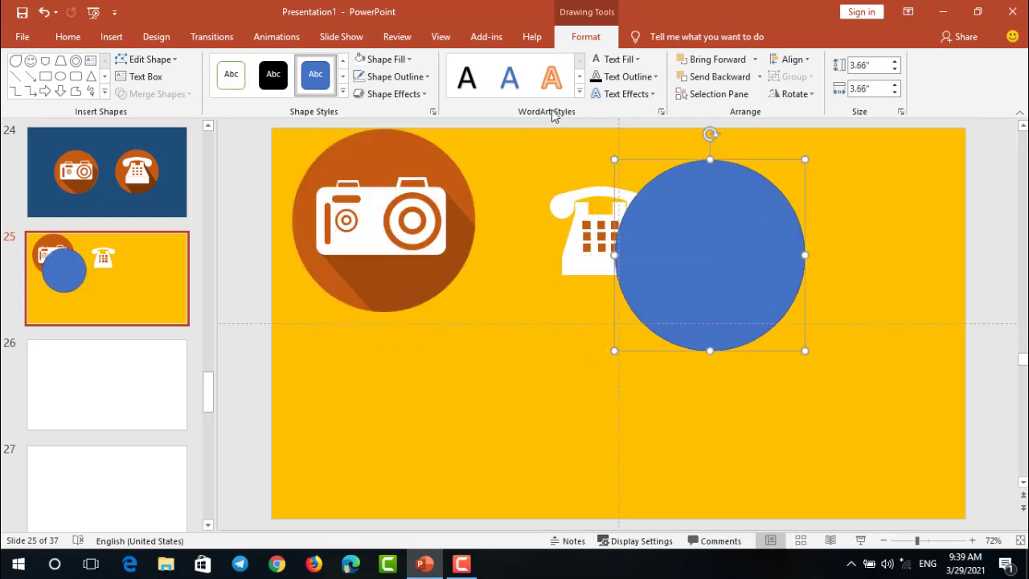
- Fill the circle dark orange, send it behind the telephone, and enlarge the phone to fill it
left_click(408, 60)
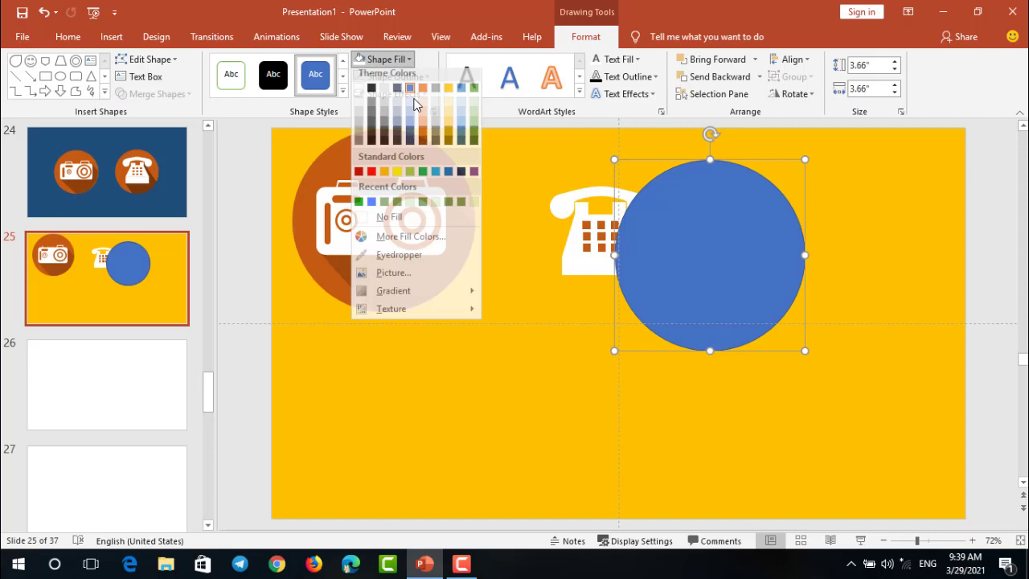
left_click(426, 146)
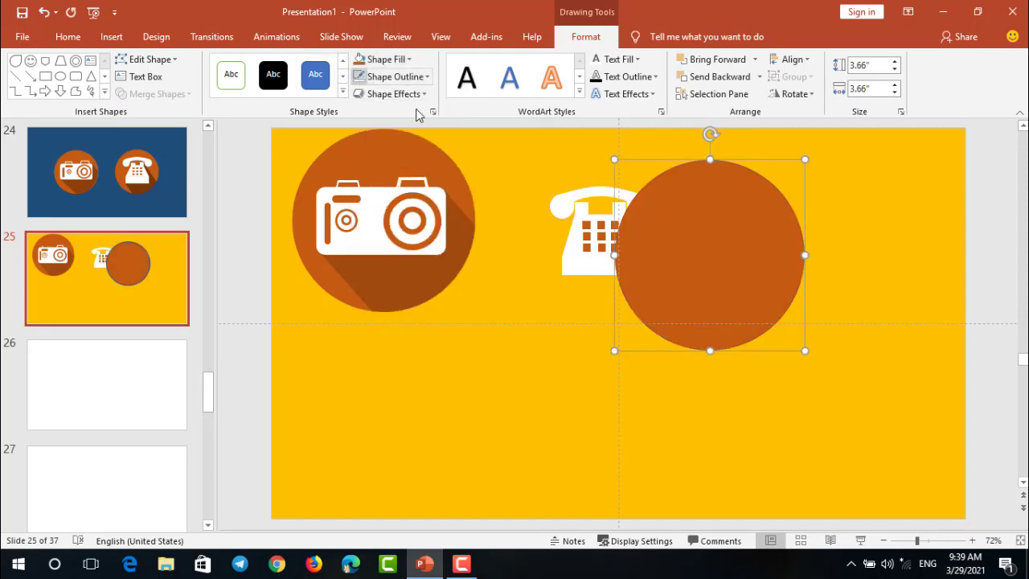
mouse_move(698, 207)
left_mouse_down()
mouse_move(752, 220)
mouse_move(607, 210)
left_mouse_up()
left_click(759, 77)
left_click(760, 111)
left_click(656, 185)
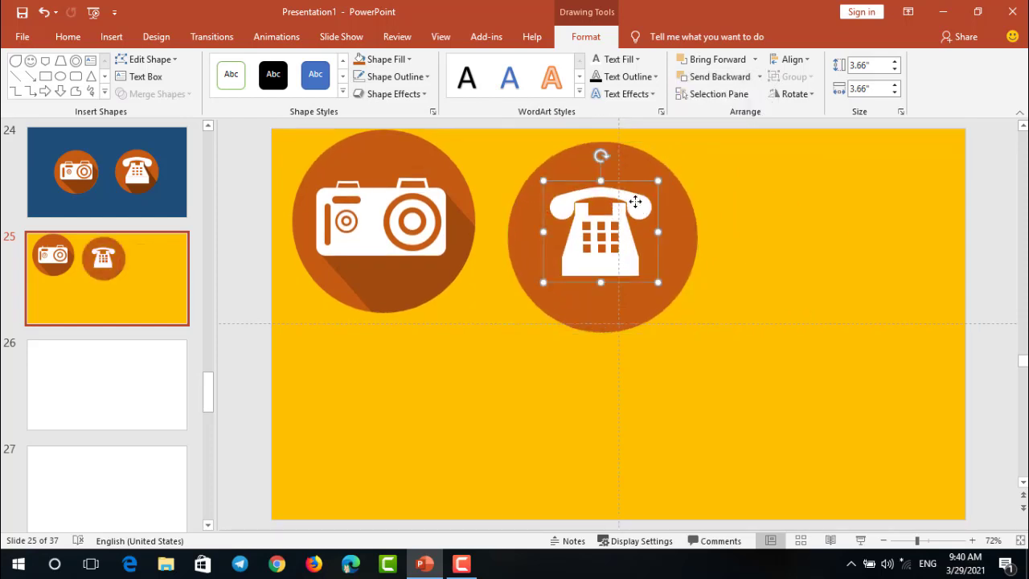
mouse_move(664, 178)
left_mouse_down()
mouse_move(680, 172)
mouse_move(636, 195)
left_mouse_up()
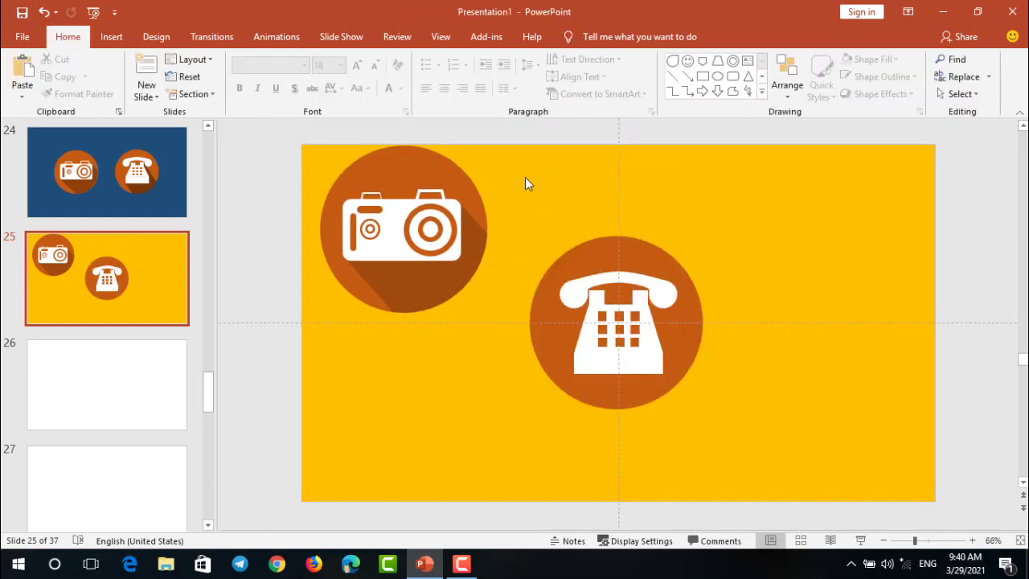
- Ctrl-drag a copy of the telephone and its orange circle below the camera icon, then pick the Freeform shape
left_click_drag(525, 174, 752, 451)
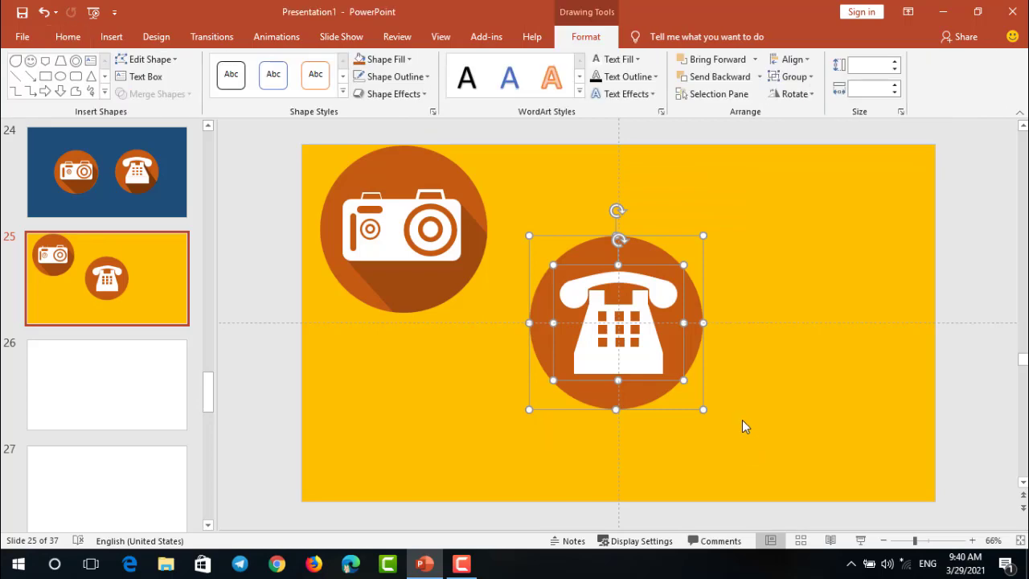
mouse_move(643, 352)
left_mouse_down("ctrl")
mouse_move(454, 394)
mouse_move(437, 418)
left_mouse_up("ctrl")
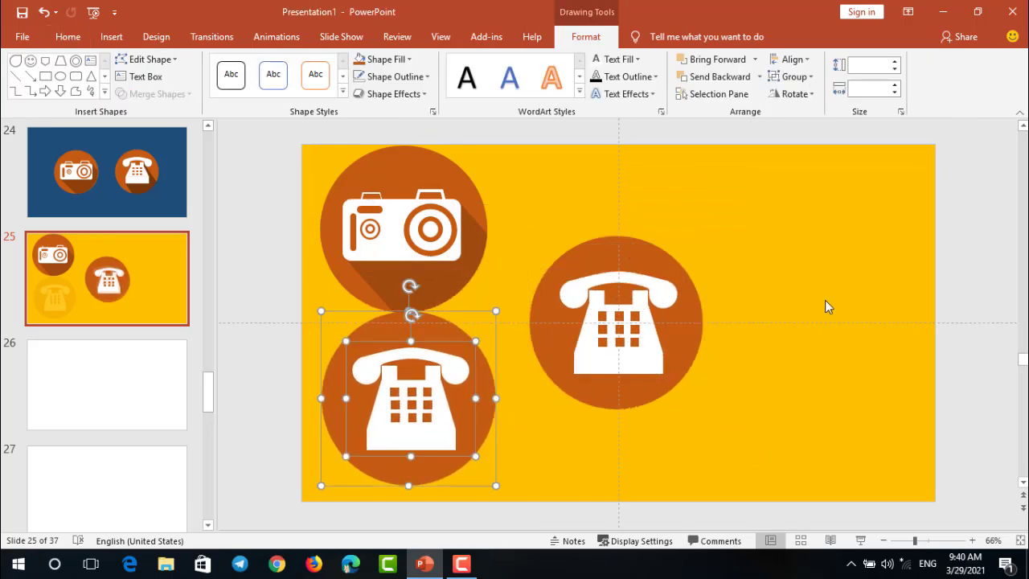
left_click(757, 257)
scroll(756, 257, "up", 2, "ctrl")
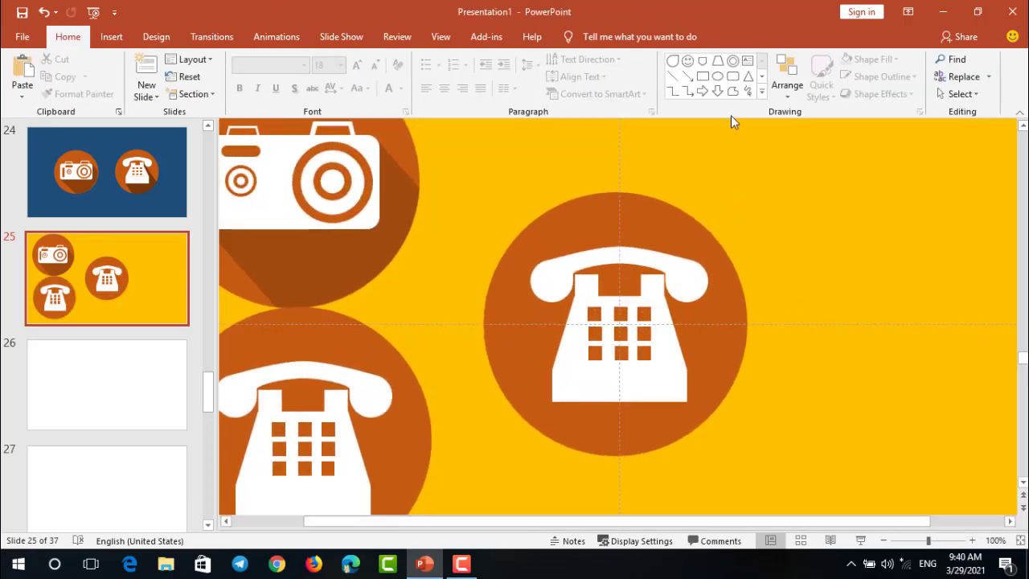
left_click(731, 92)
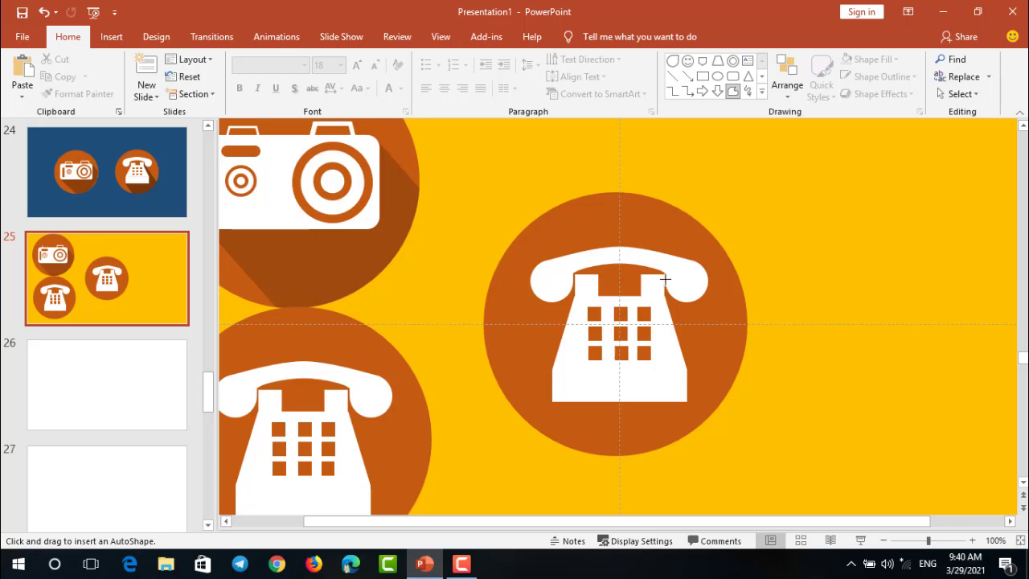
- Trace a closed freeform shadow polygon over the right circle and delete that circle's telephone icon
left_click_drag(662, 274, 716, 479)
left_click(662, 274)
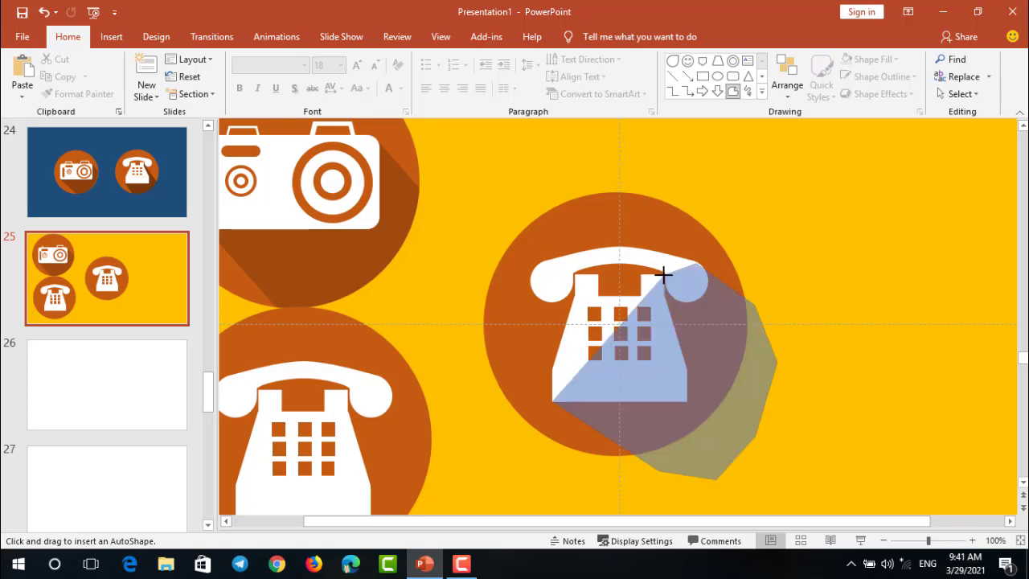
left_click(825, 271)
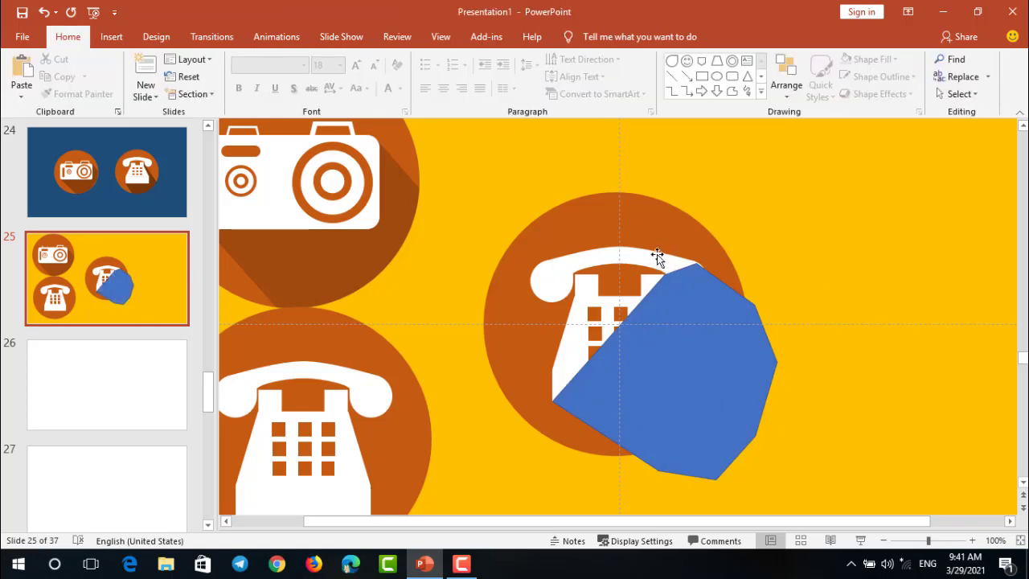
left_click(657, 254)
key("Delete")
- Fragment the orange circle and the shadow polygon with Merge Shapes > Fragment
left_click(659, 258)
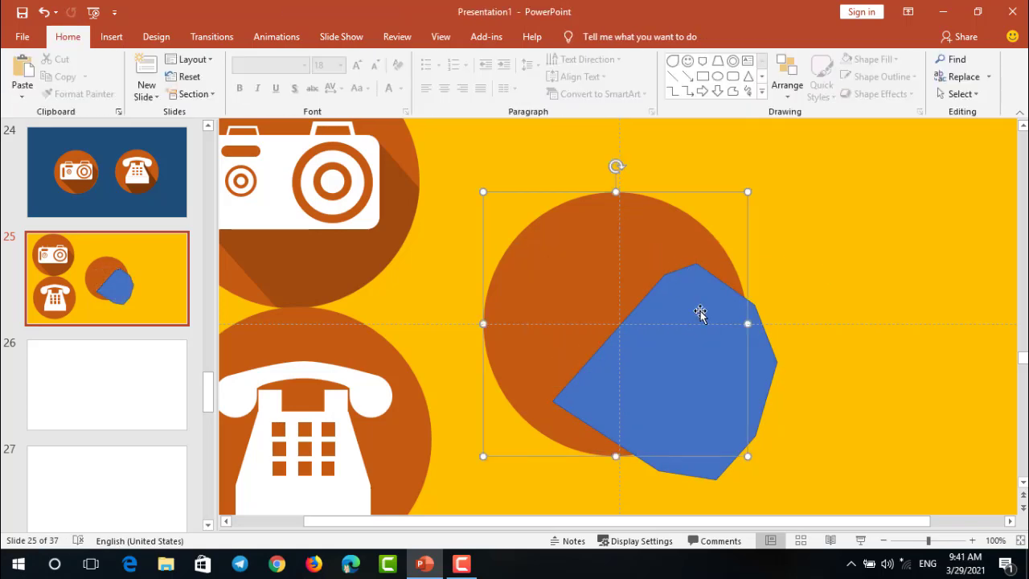
left_click(708, 291, "shift")
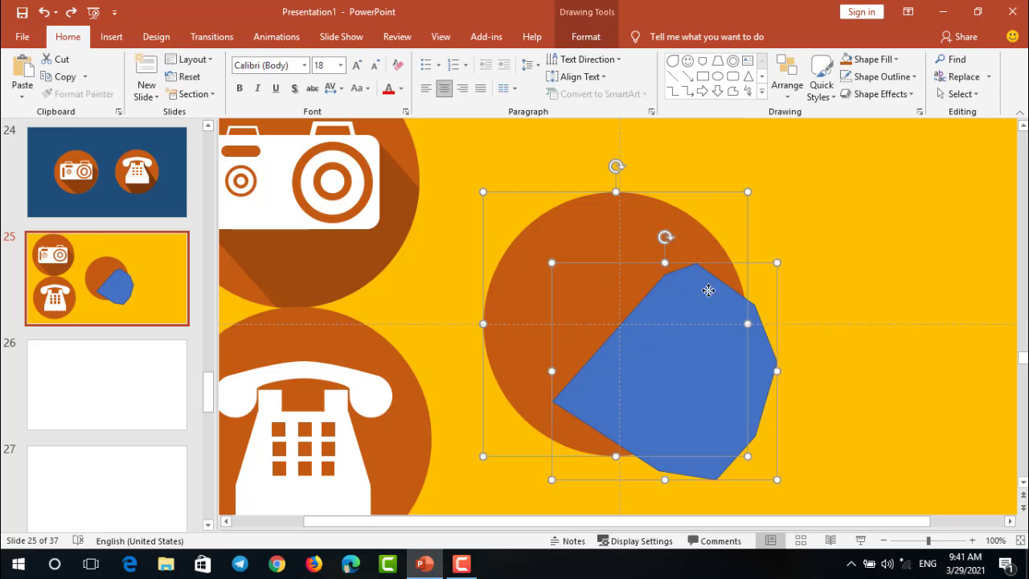
left_click(593, 36)
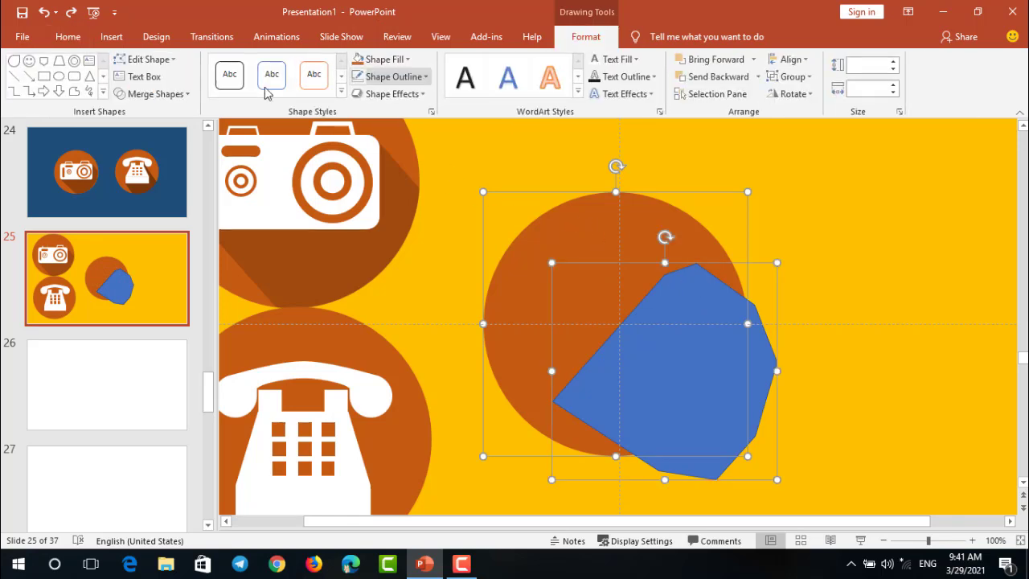
left_click(192, 94)
left_click(163, 150)
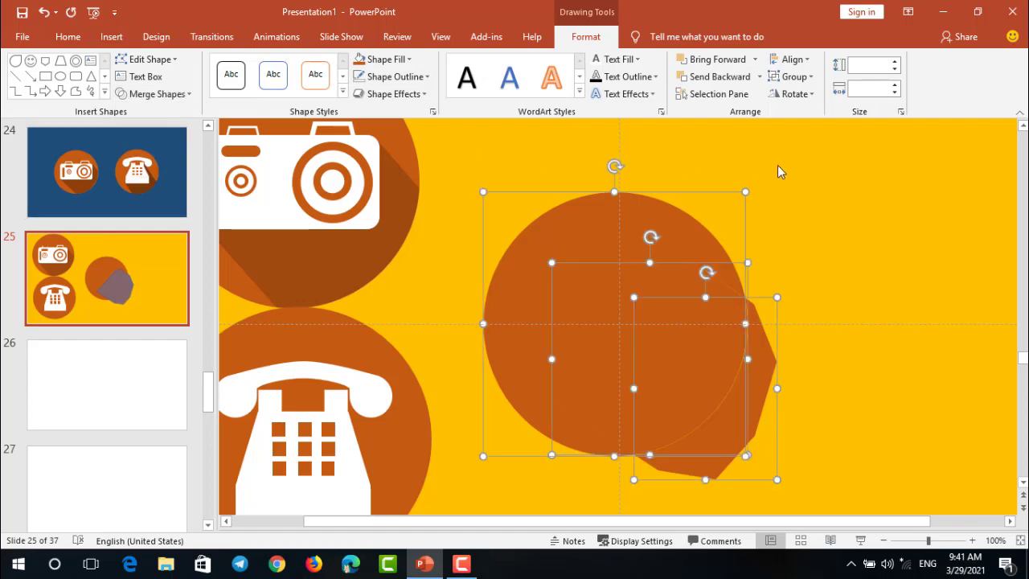
- Delete the unwanted fragments, keeping only the half-circle overlap wedge
left_click(778, 165)
left_click(672, 219)
key("Delete")
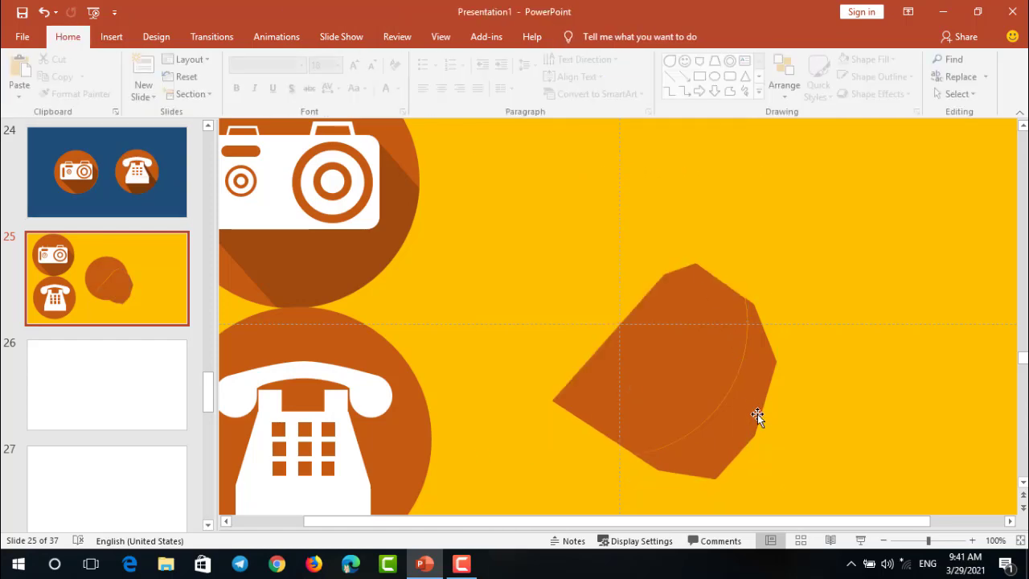
left_click(714, 381)
key("Delete")
left_click(702, 361)
left_click(586, 36)
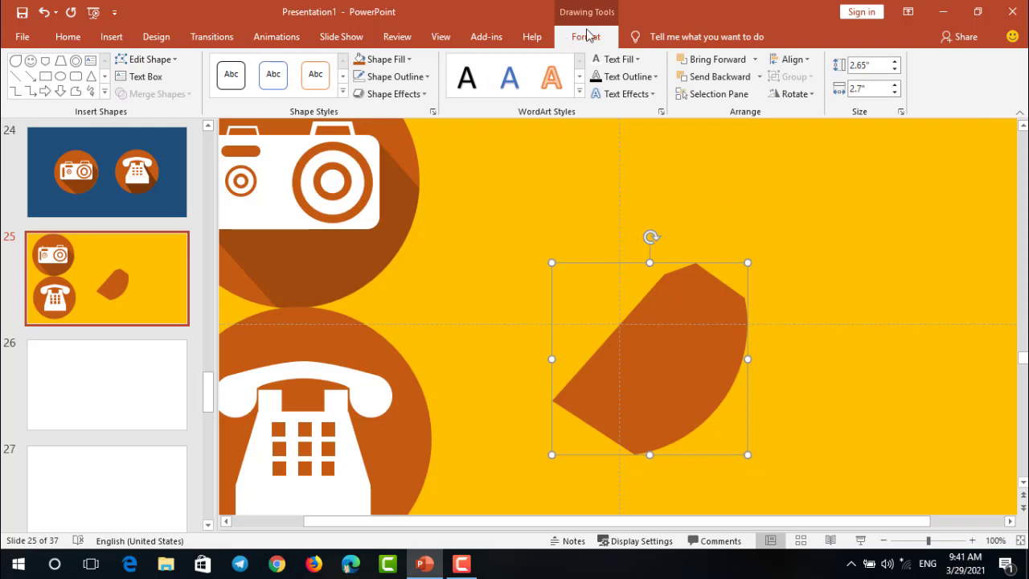
- Fill the wedge black at 82% transparency and move it onto the lower telephone circle
left_click(384, 59)
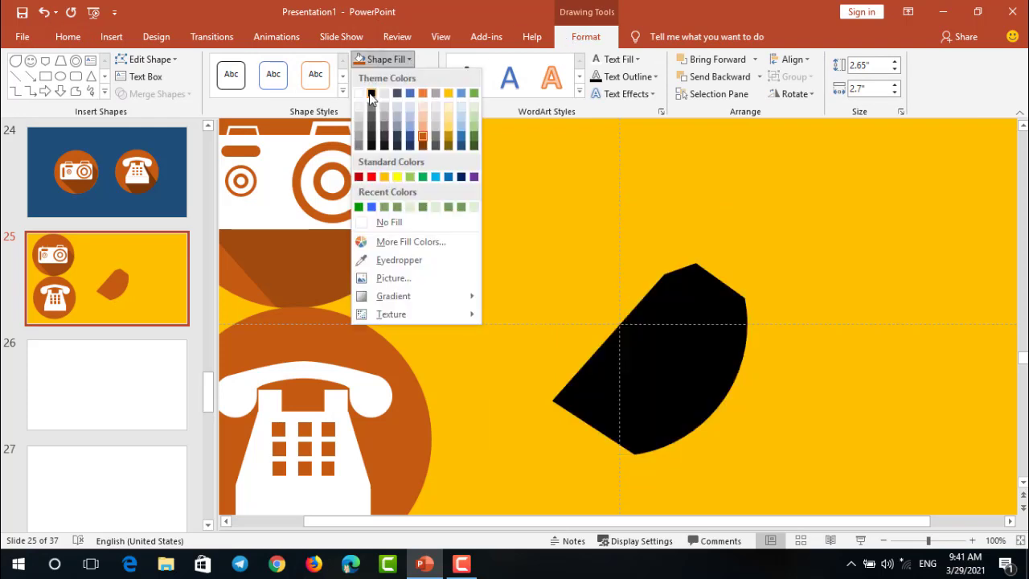
left_click(372, 95)
right_click(694, 286)
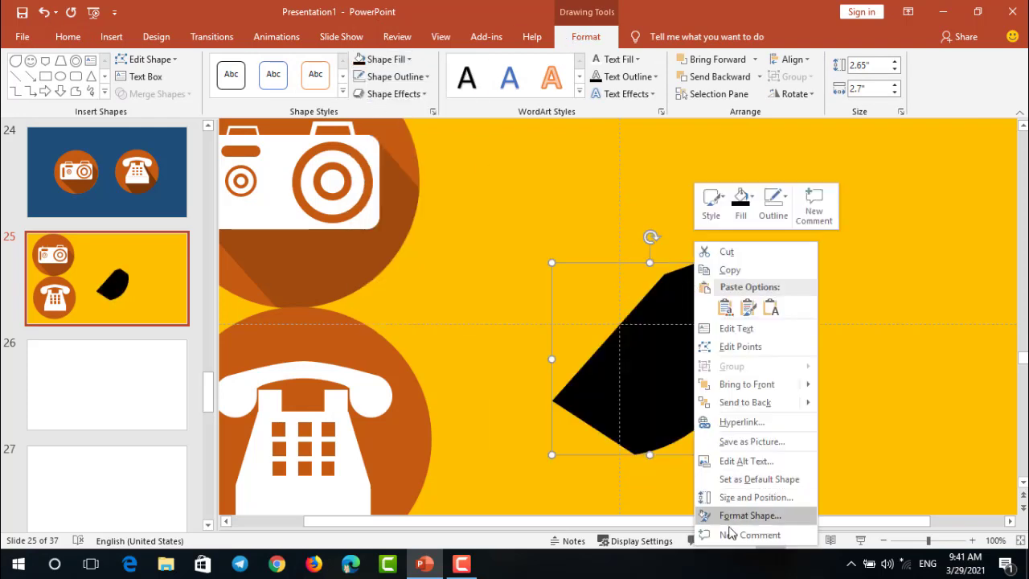
left_click(739, 517)
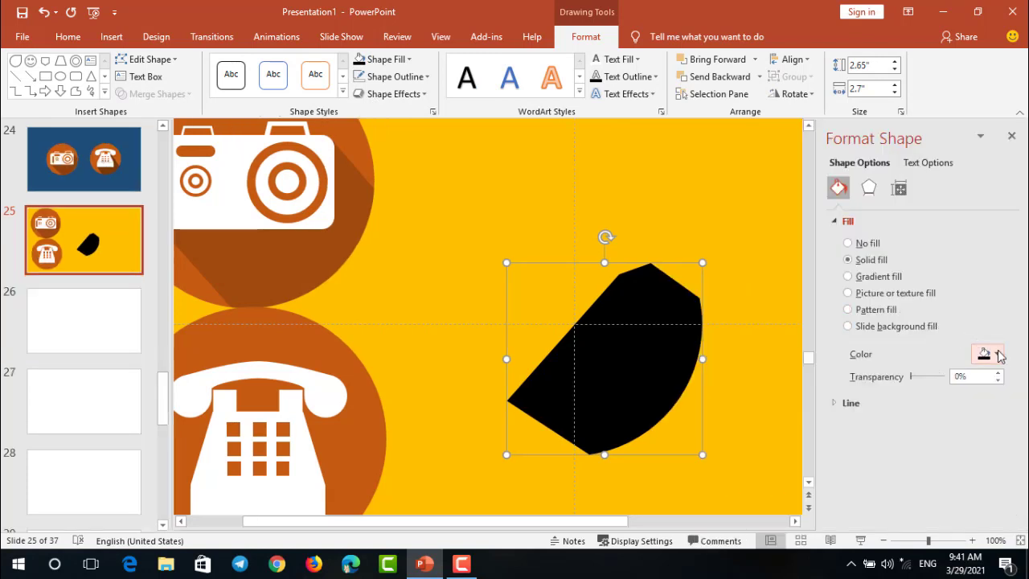
left_click(996, 355)
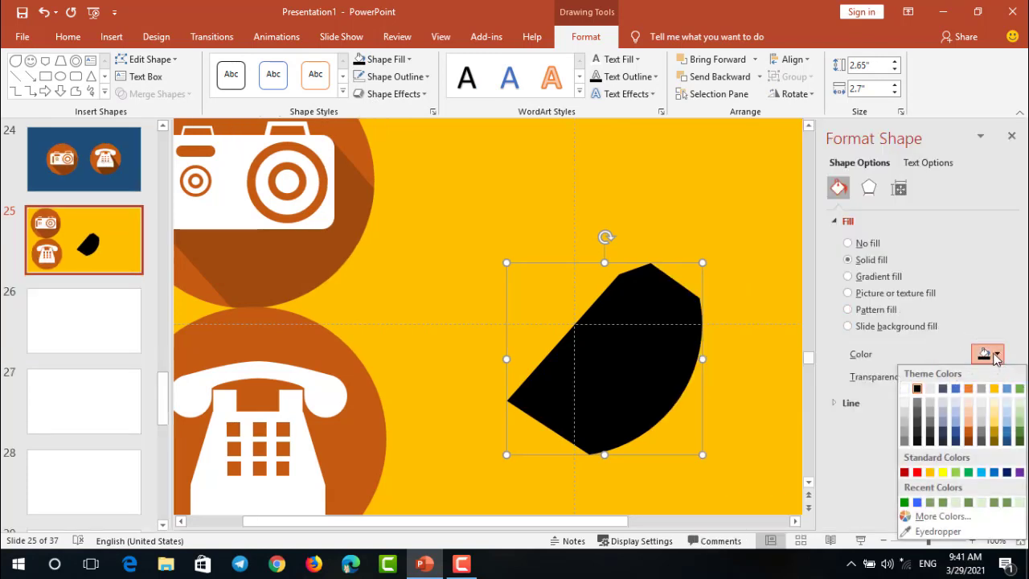
left_click(917, 390)
left_click_drag(912, 375, 928, 382)
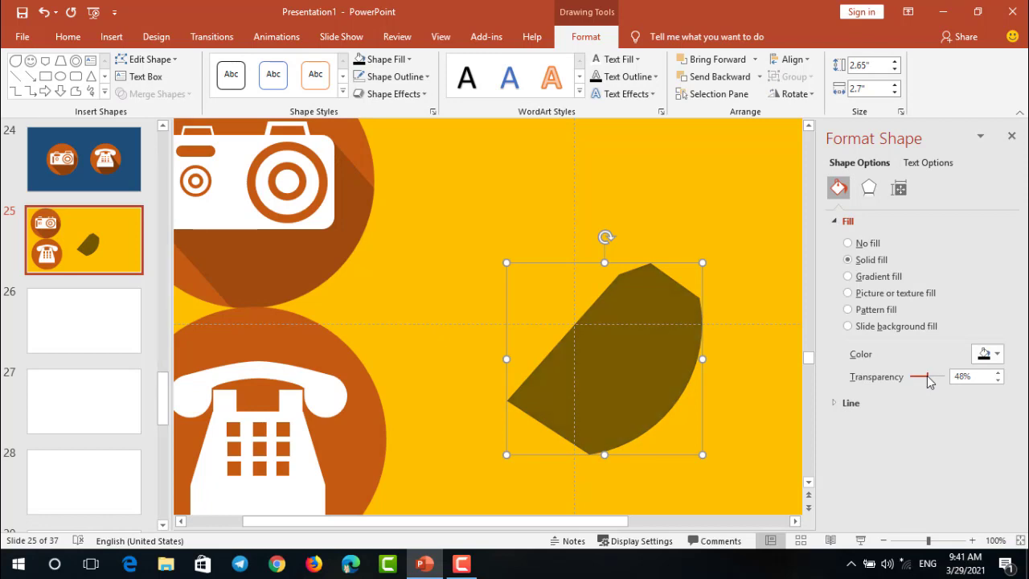
left_click_drag(930, 381, 939, 378)
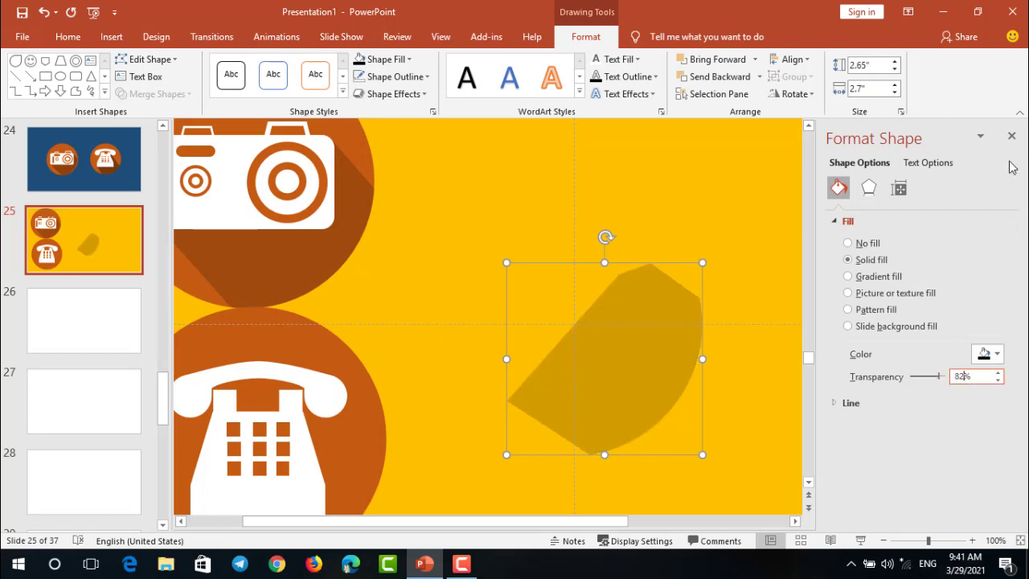
left_click(1012, 136)
mouse_move(716, 329)
left_mouse_down()
mouse_move(404, 432)
mouse_move(429, 426)
left_mouse_up()
scroll(458, 411, "down", 3)
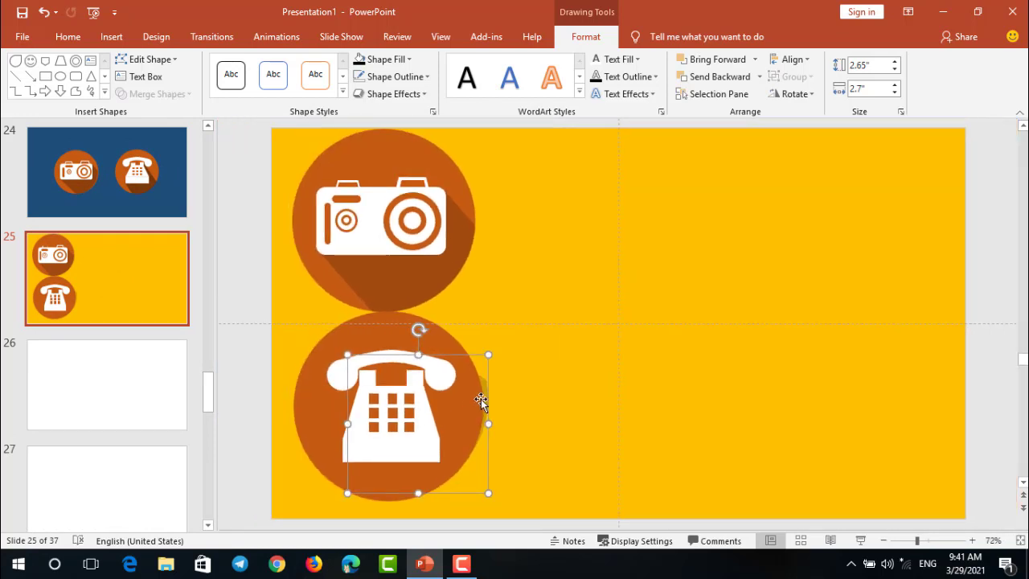
- Bring the translucent shadow to the front and position it over the telephone circle
left_click_drag(480, 400, 693, 378)
left_click(759, 77)
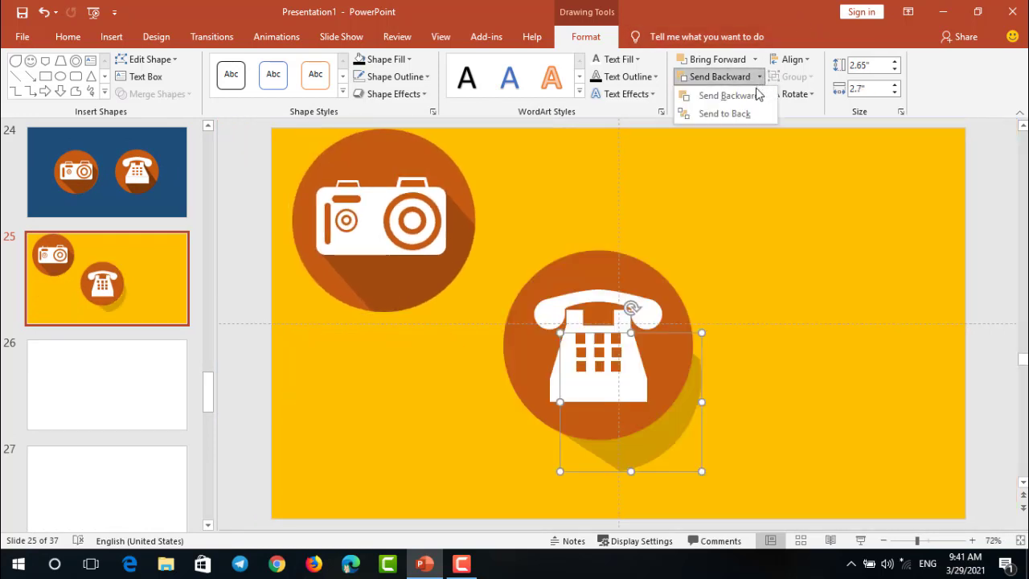
left_click(757, 61)
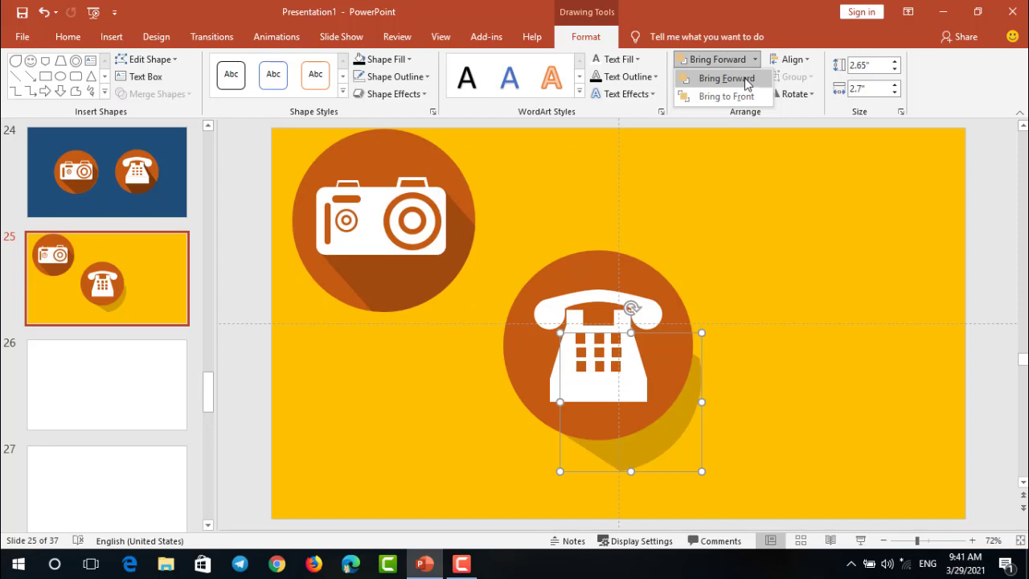
left_click(747, 84)
left_click_drag(697, 394, 720, 362)
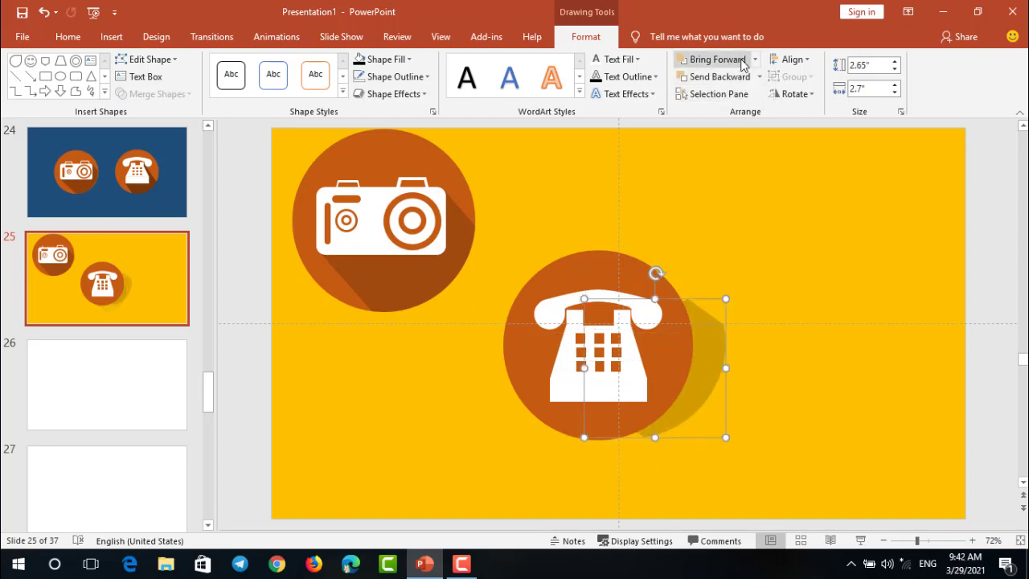
left_click(755, 59)
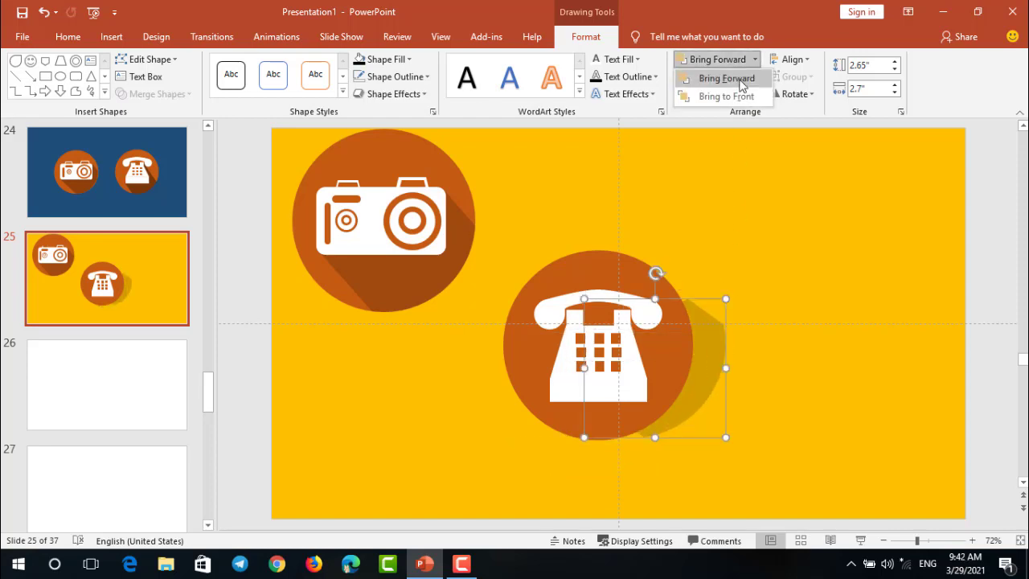
left_click(727, 95)
left_click_drag(689, 344, 664, 355)
scroll(664, 354, "up", 5)
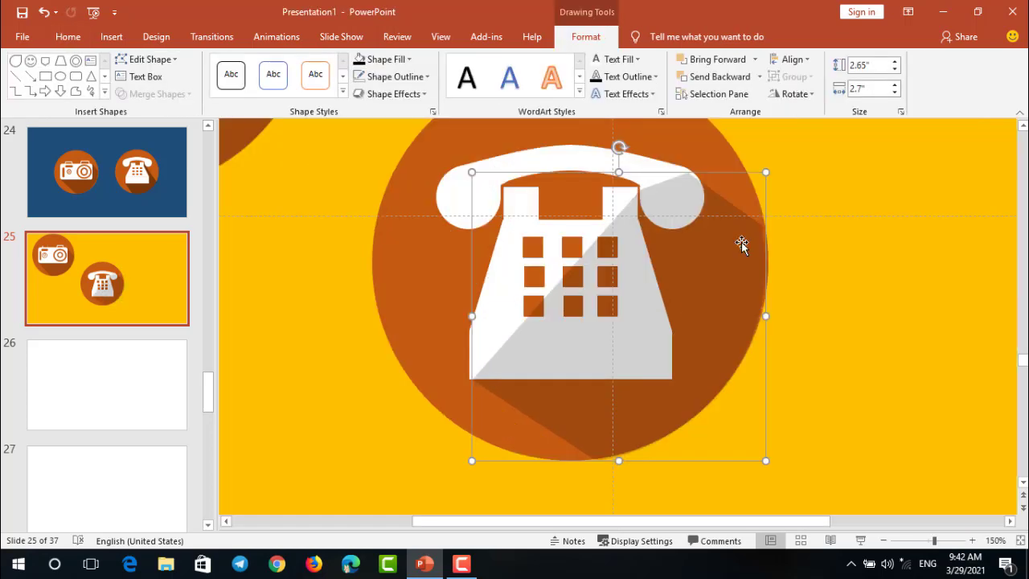
key("ctrl+Right")
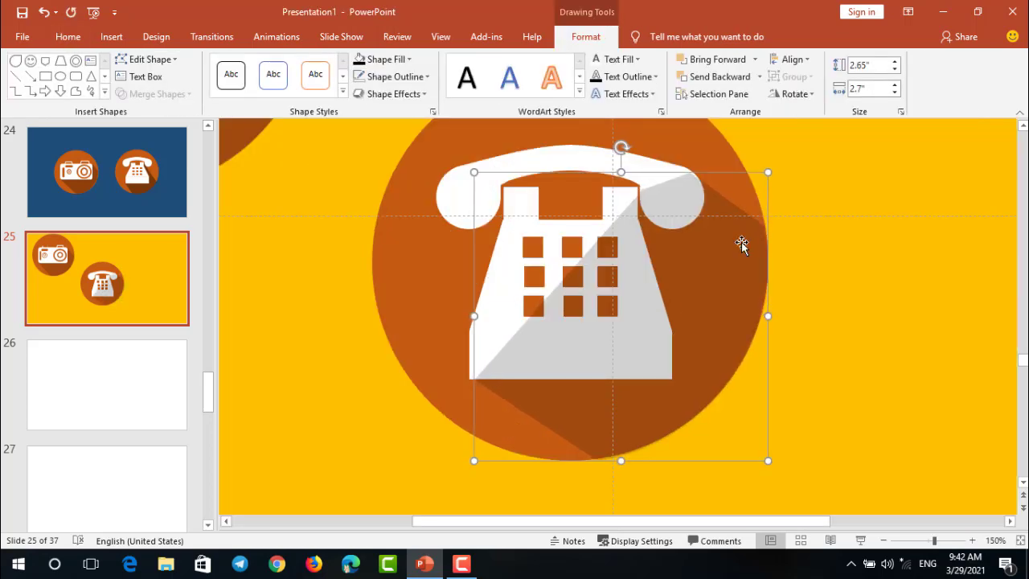
scroll(742, 244, "down", 5)
- Bring the white phone in front of its shadow within the group
left_click(588, 296)
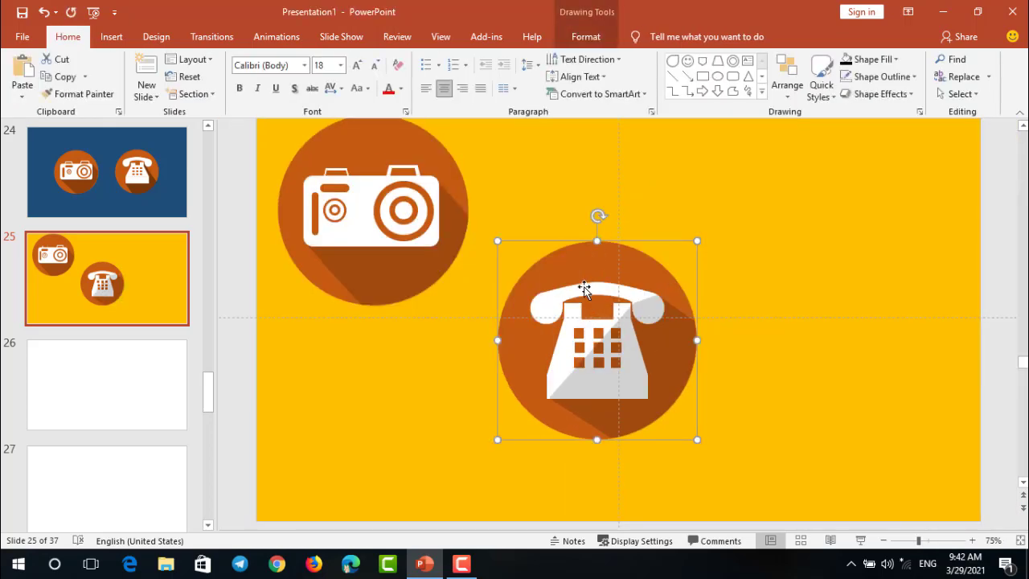
left_click(585, 289)
left_click(789, 101)
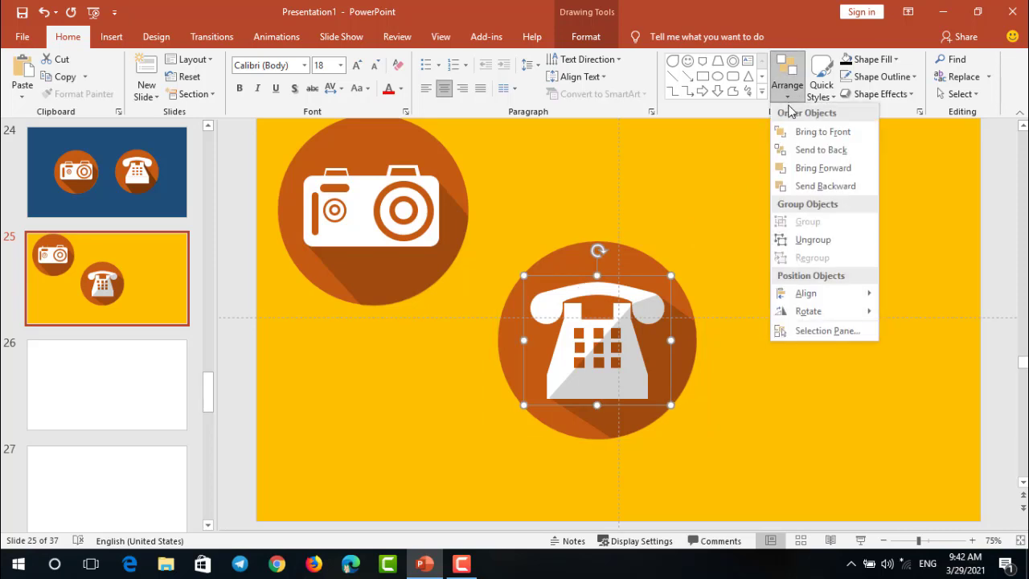
left_click(792, 131)
left_click(768, 165)
scroll(766, 168, "down", 1)
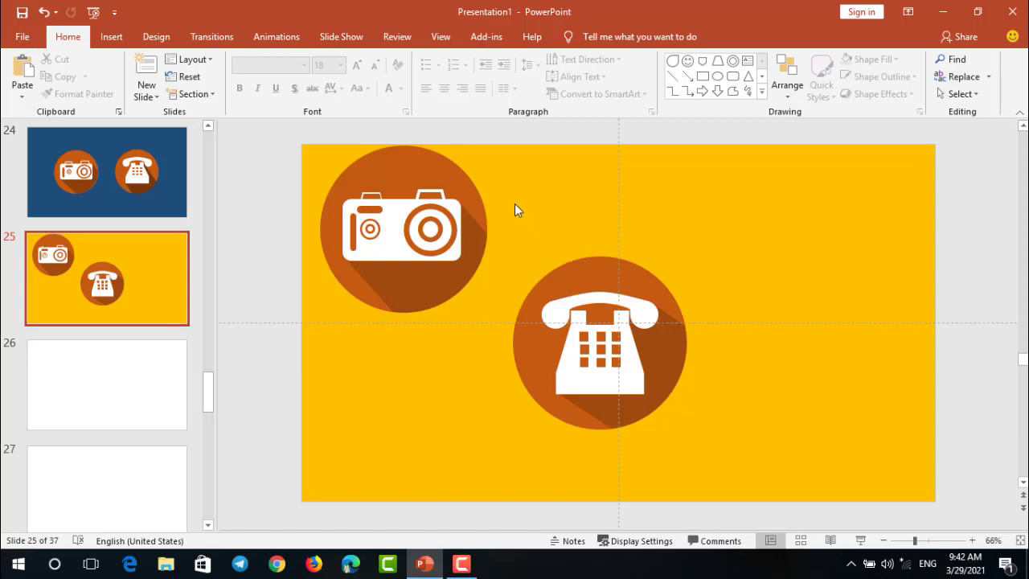
- Move the telephone group level beside the camera and shift both circles toward the centre, aligned
left_click_drag(493, 172, 788, 485)
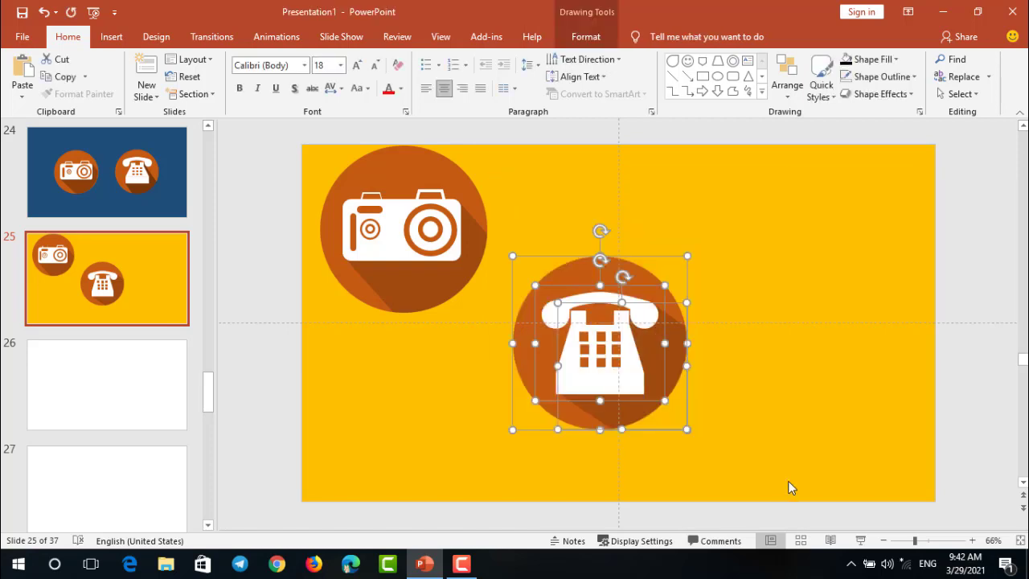
left_click_drag(630, 366, 746, 336)
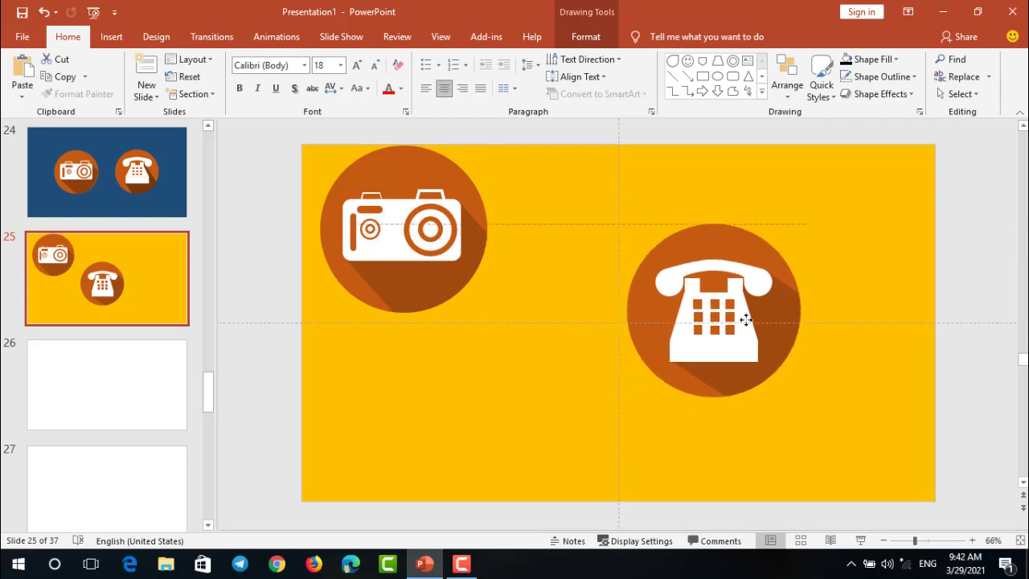
left_click_drag(747, 336, 744, 329)
left_click_drag(482, 260, 593, 317)
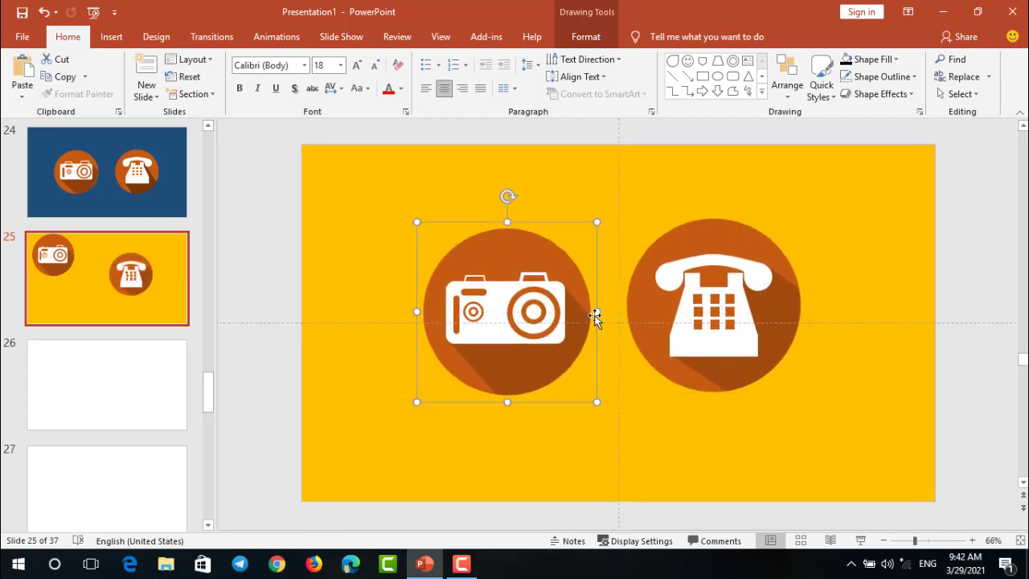
left_click_drag(707, 275, 719, 286)
left_click_drag(584, 281, 581, 293)
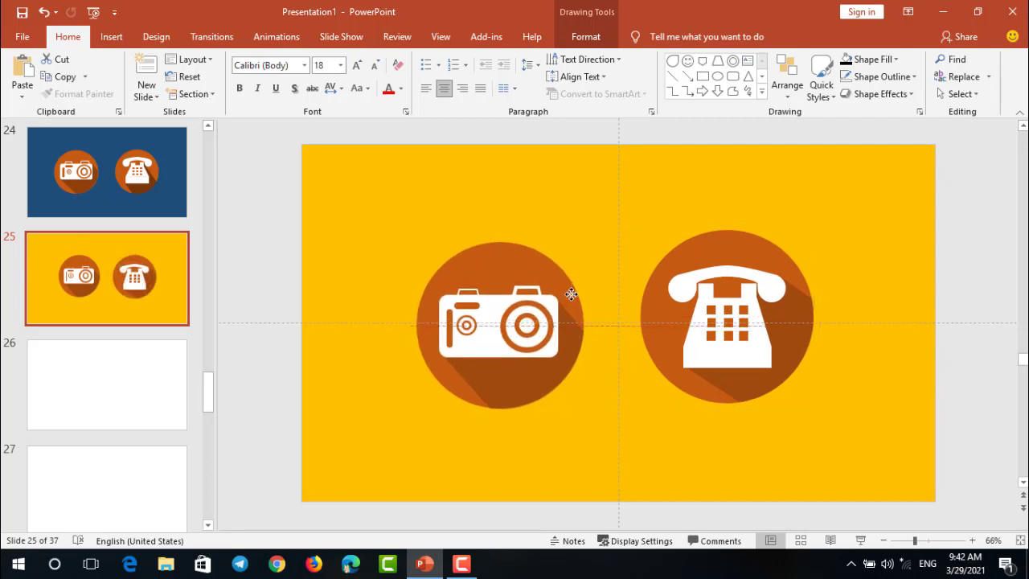
left_click_drag(702, 296, 706, 305)
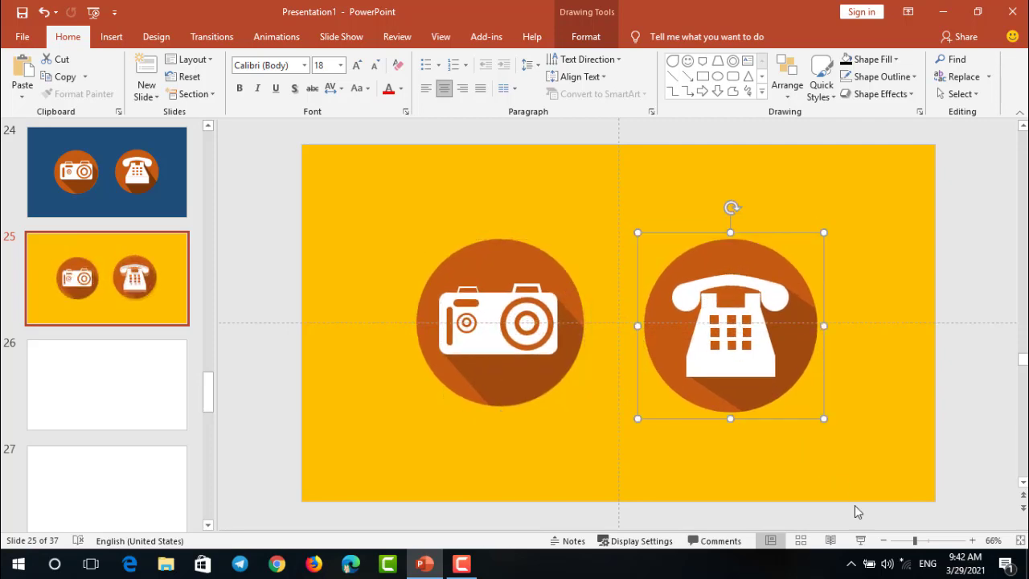